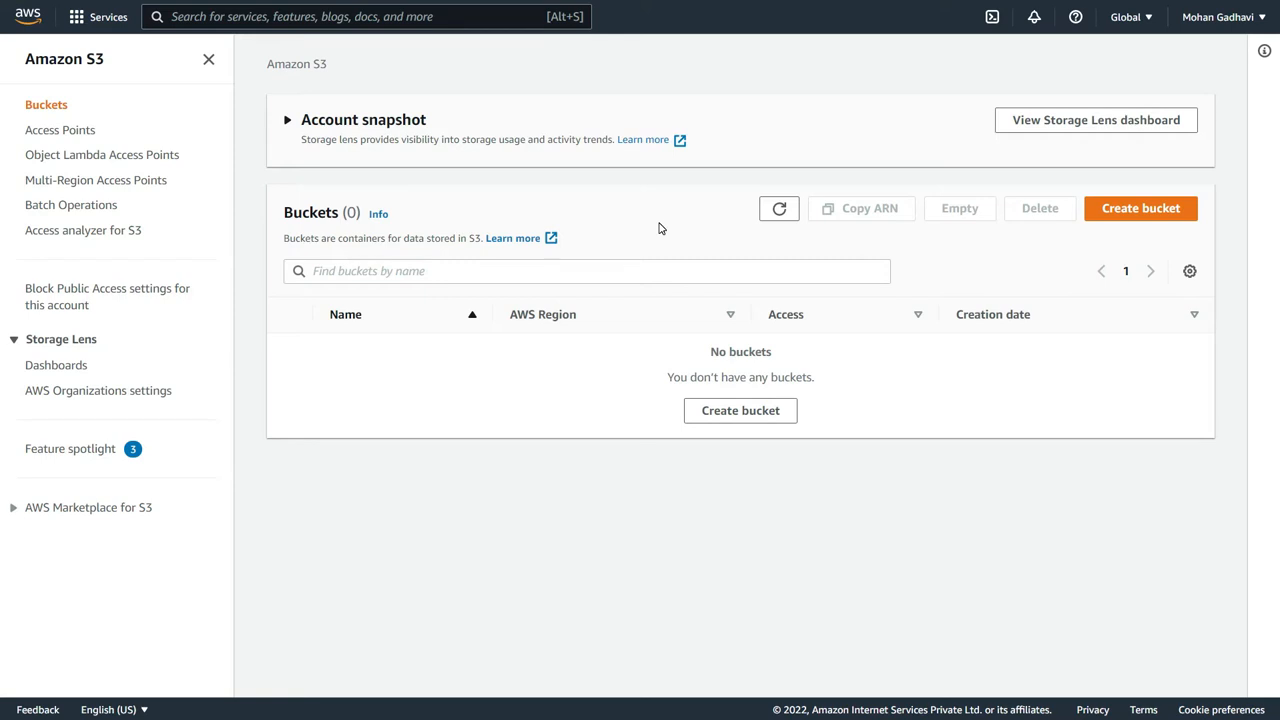
Start a new bucket and try to create it with the name demo
click(1090, 210)
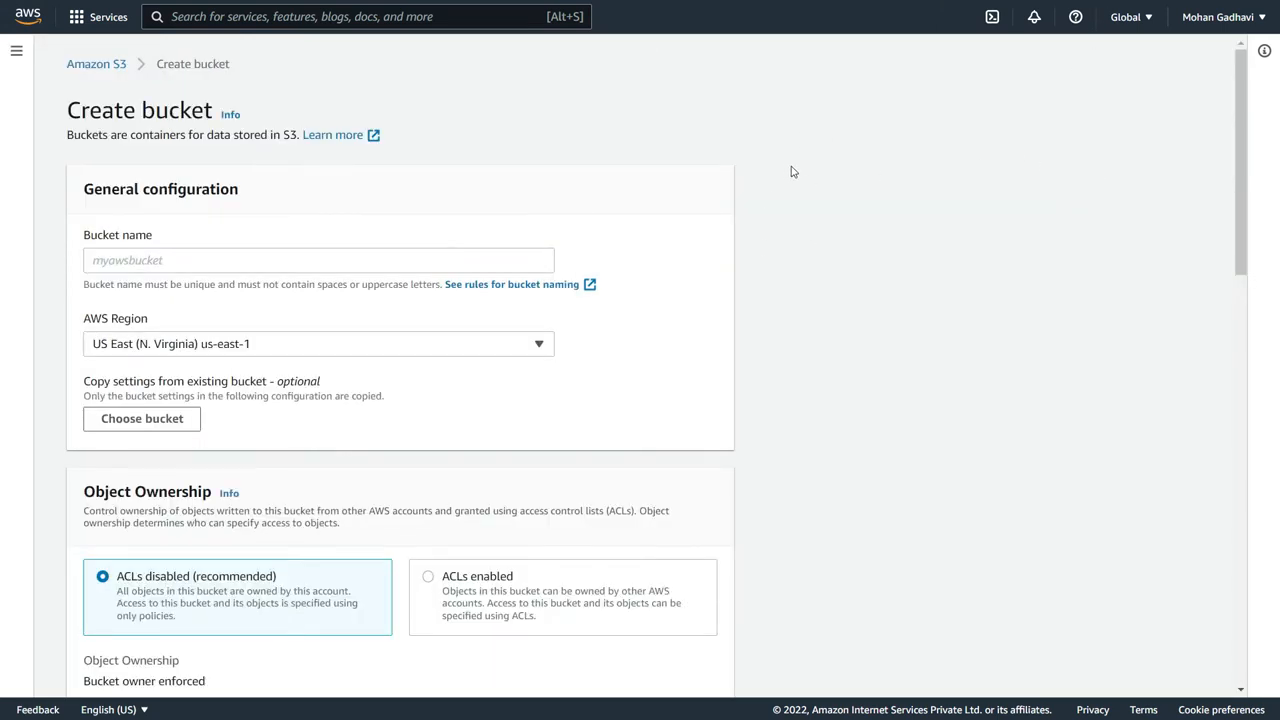
click(316, 253)
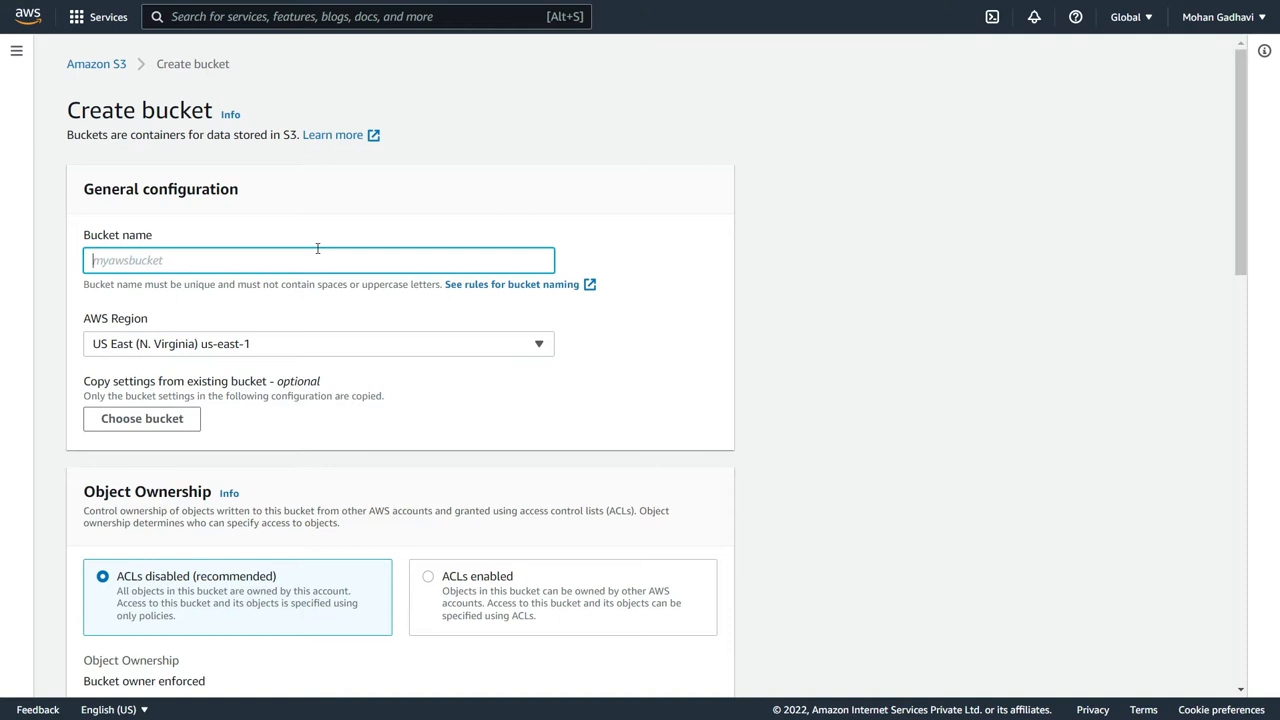
text(demo)
scroll(310, 265, down, 15)
click(645, 668)
scroll(506, 441, up, 2)
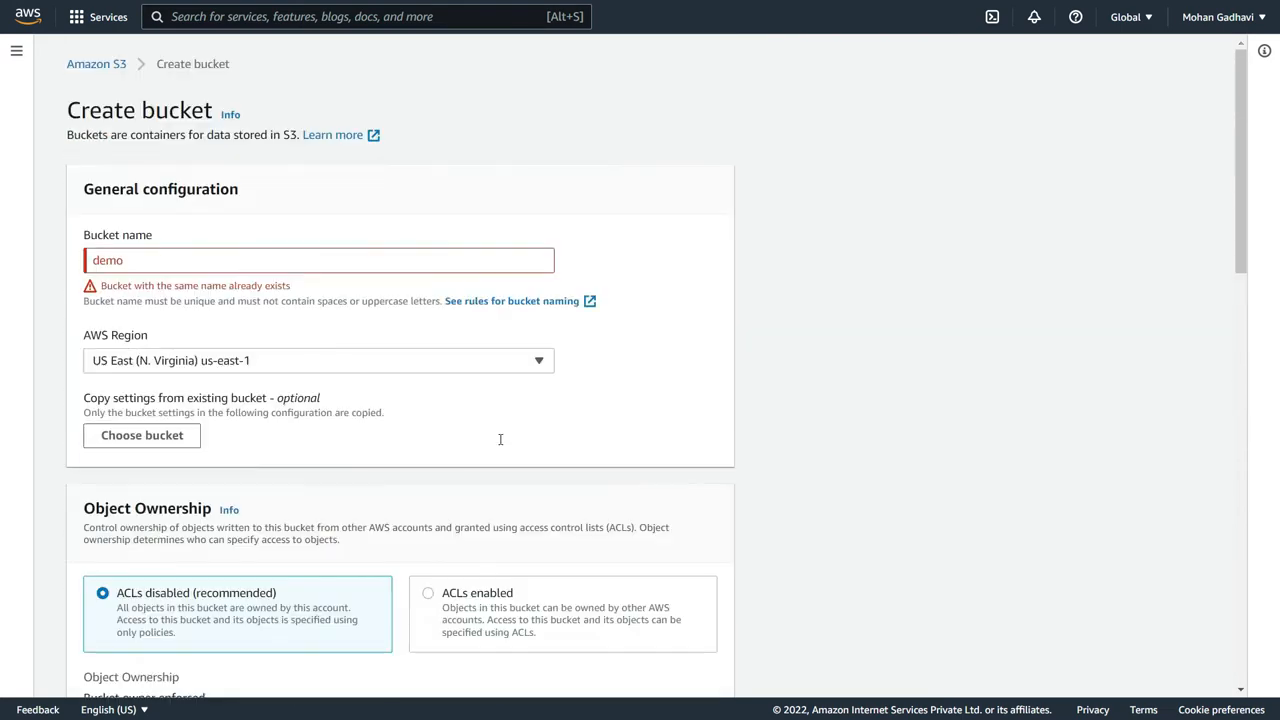
Replace the bucket name with demo-aws-s3-bucket-2022
click(319, 254)
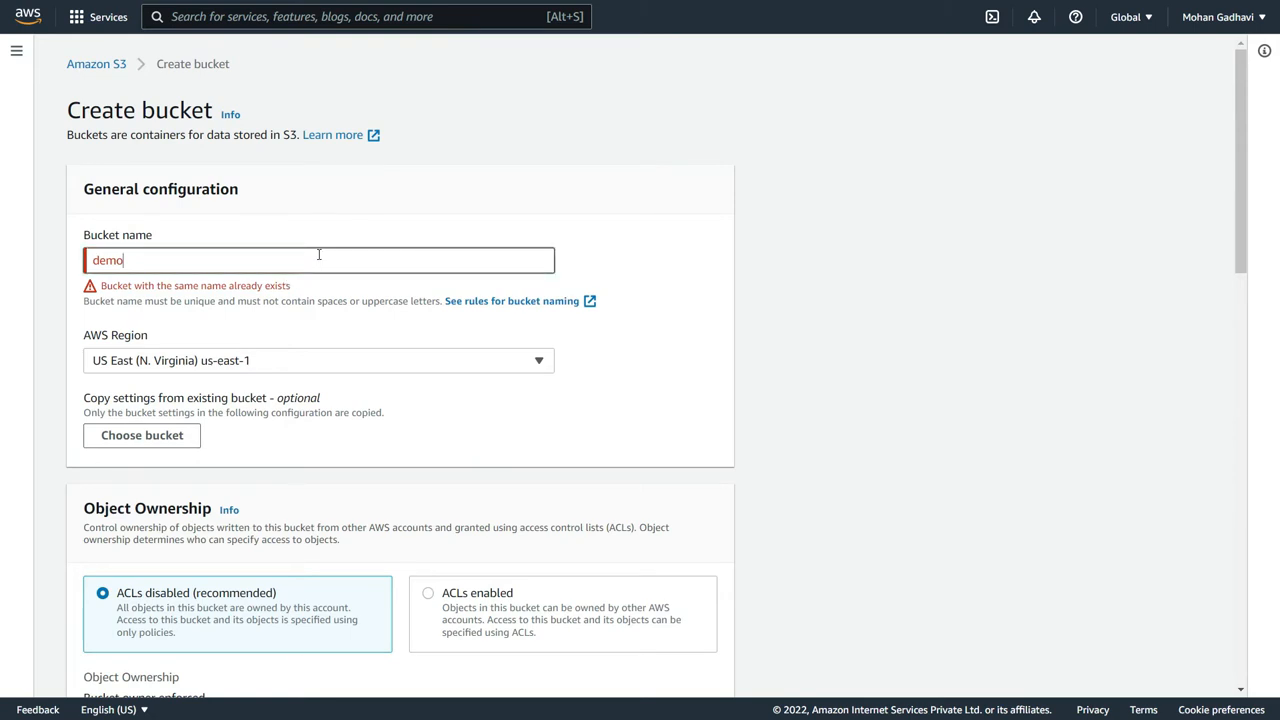
drag(319, 256, 57, 209)
key(BackSpace)
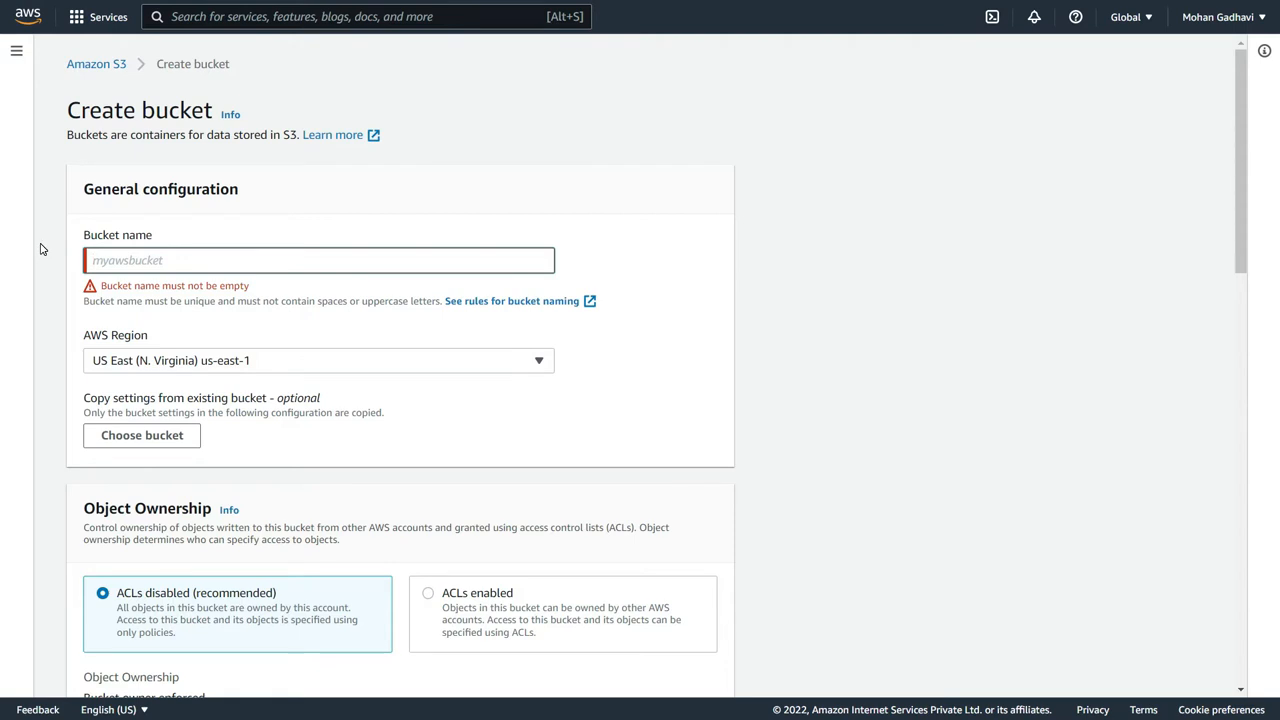
text(demo-aws)
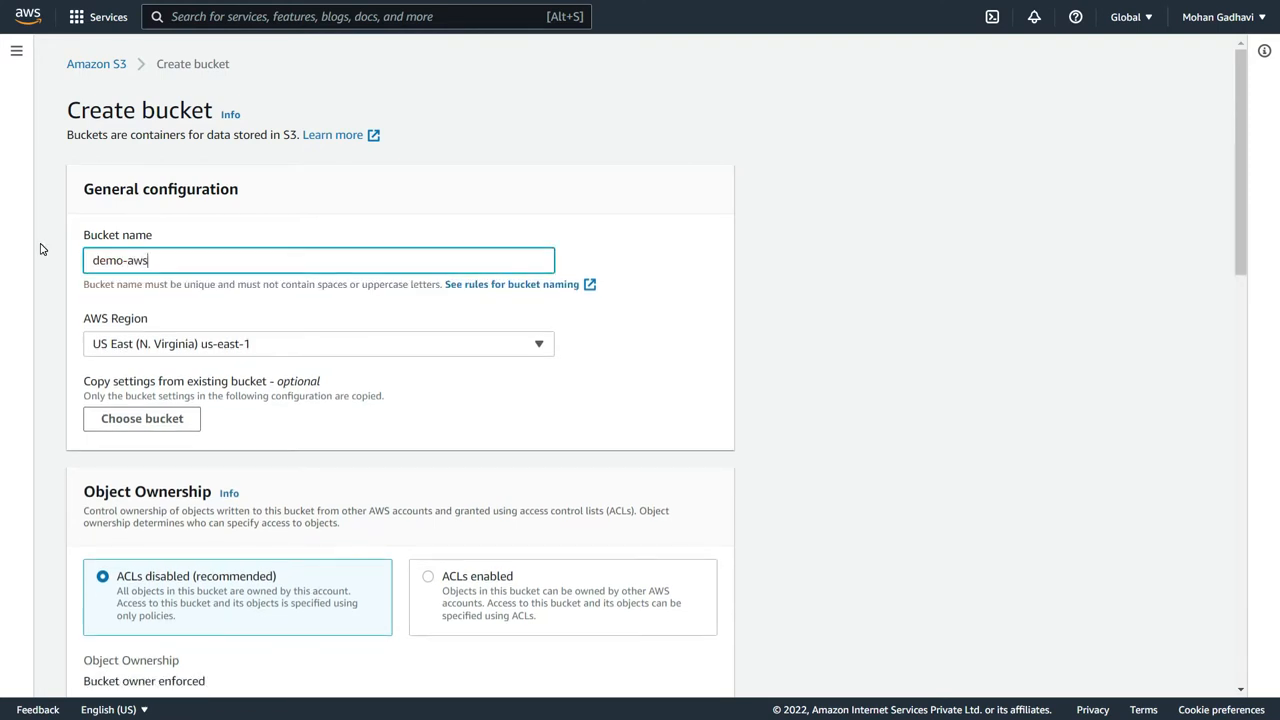
text(-s3-bucket-)
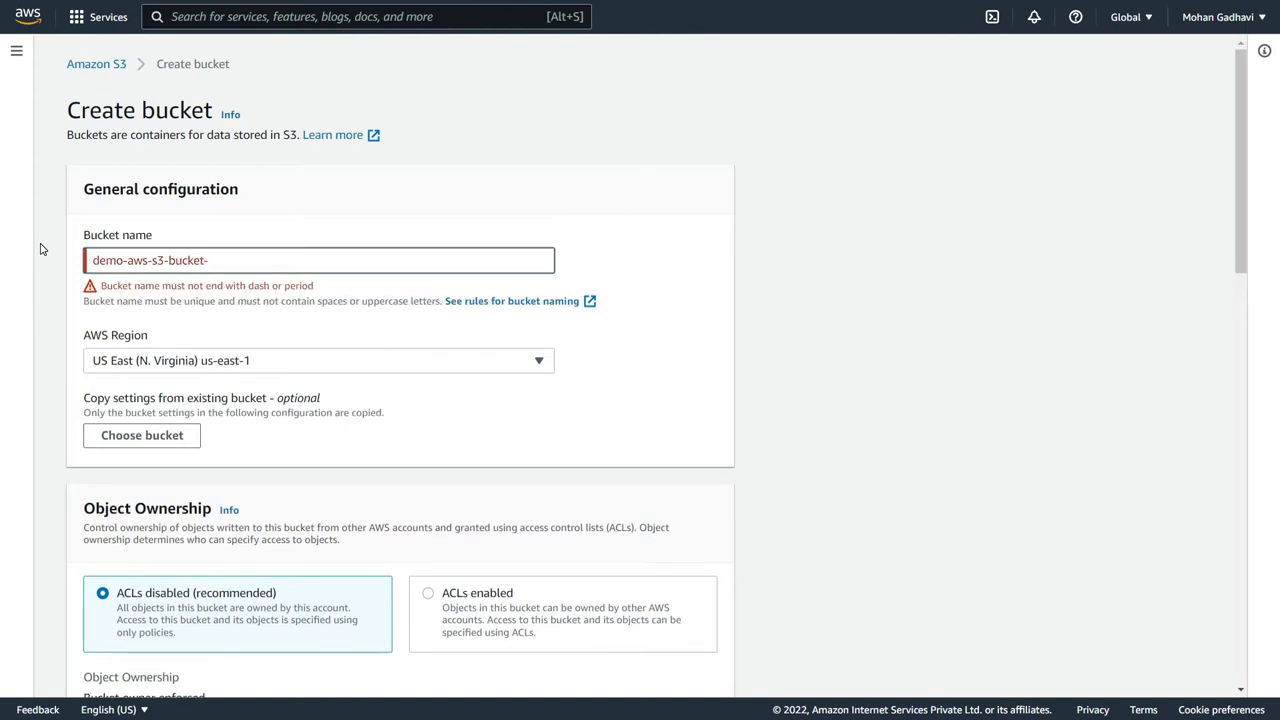
text(2022)
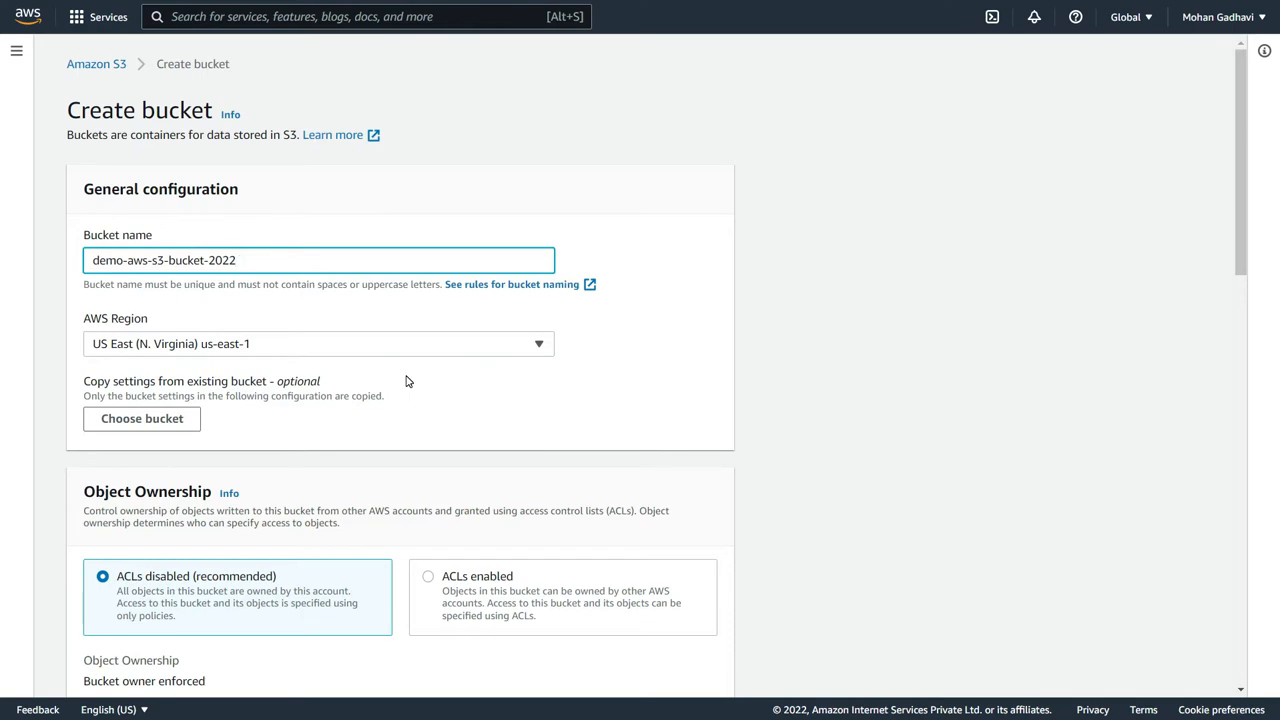
click(408, 378)
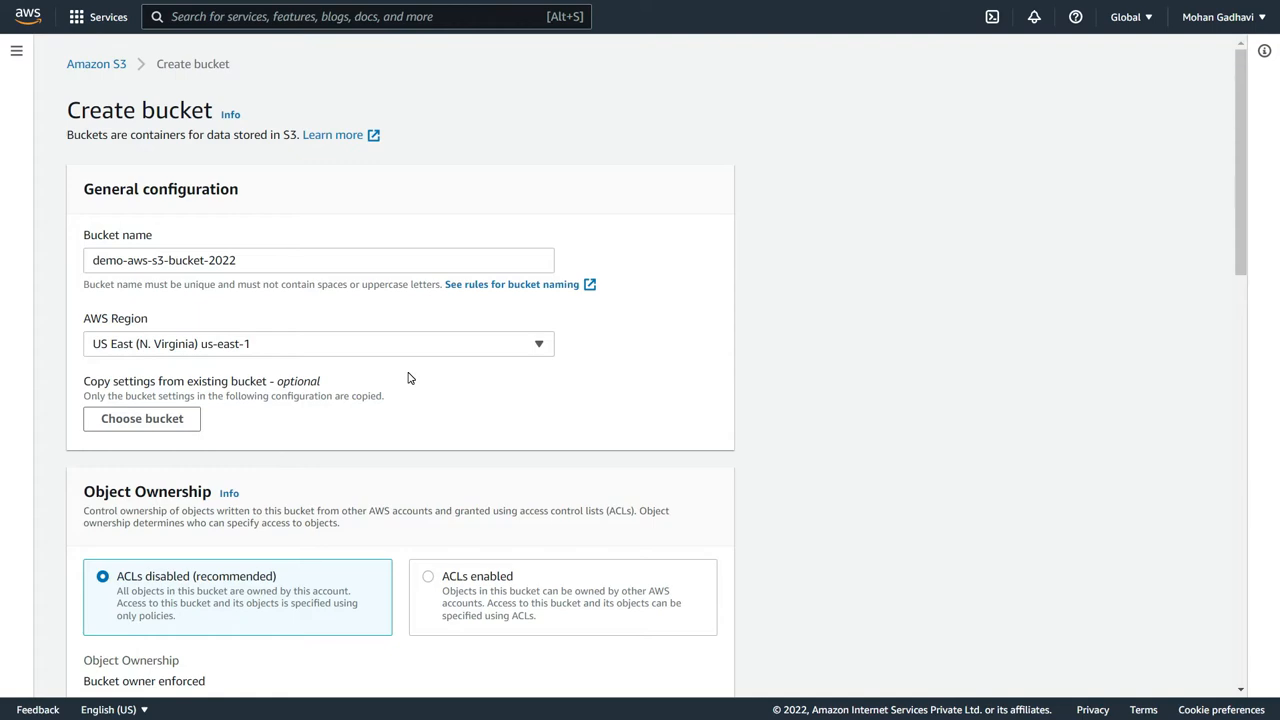
Create the bucket with the default public access, versioning and encryption settings
scroll(408, 378, down, 7)
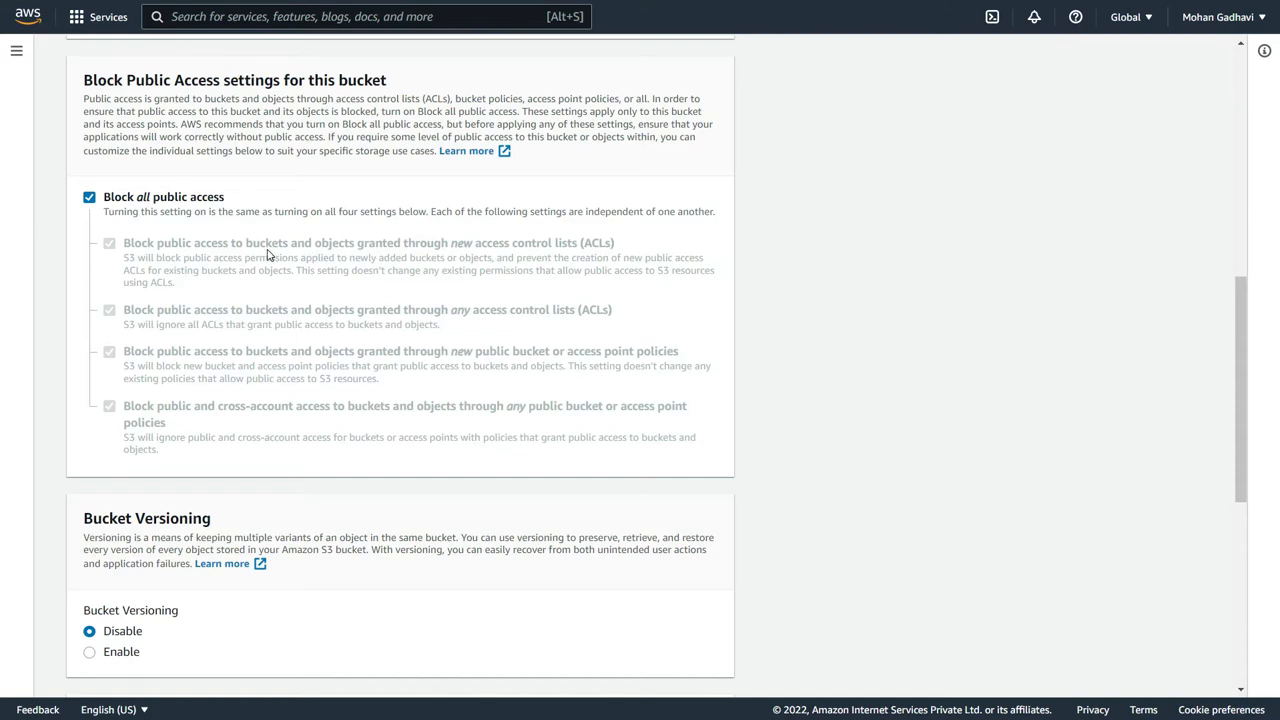
scroll(266, 260, down, 3)
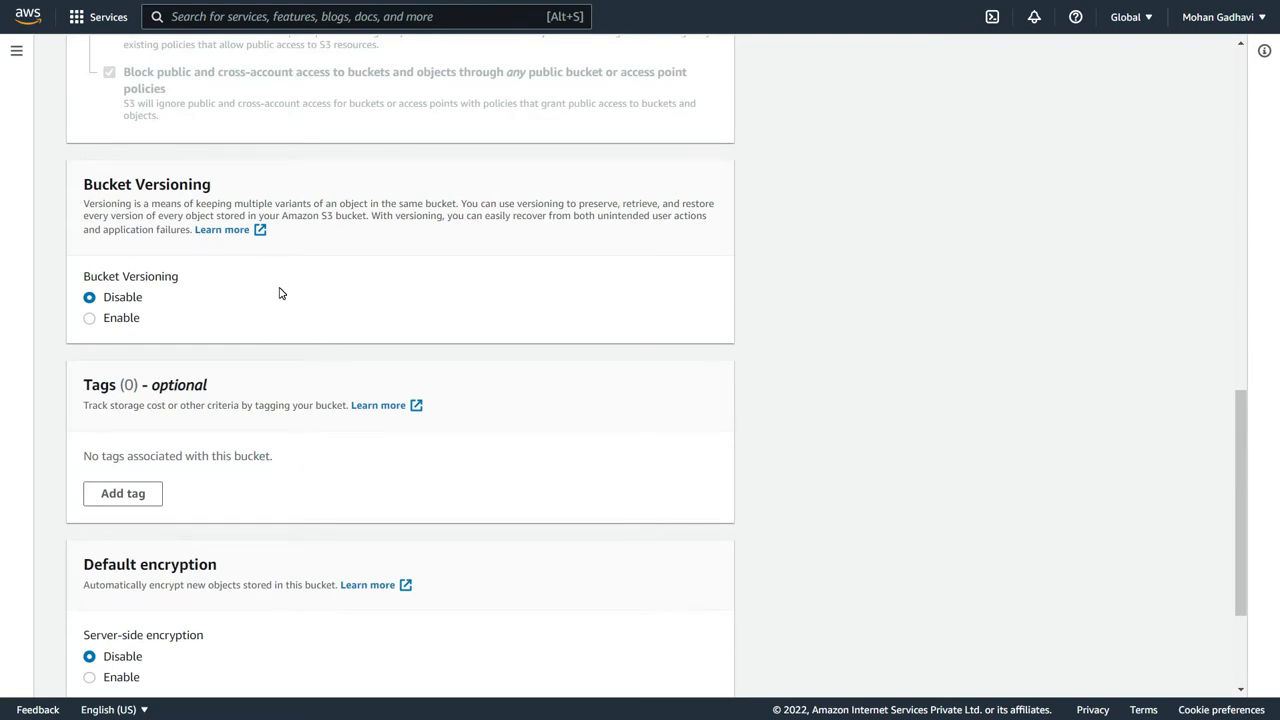
scroll(280, 293, down, 2)
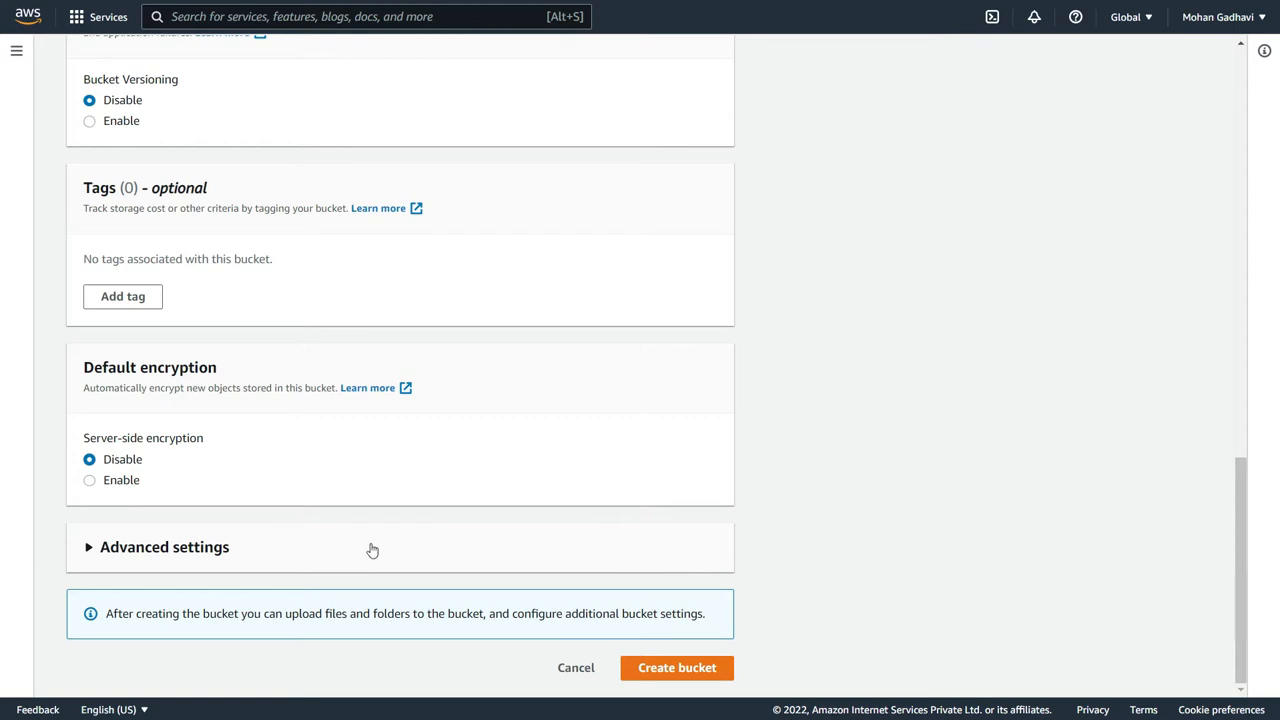
click(661, 667)
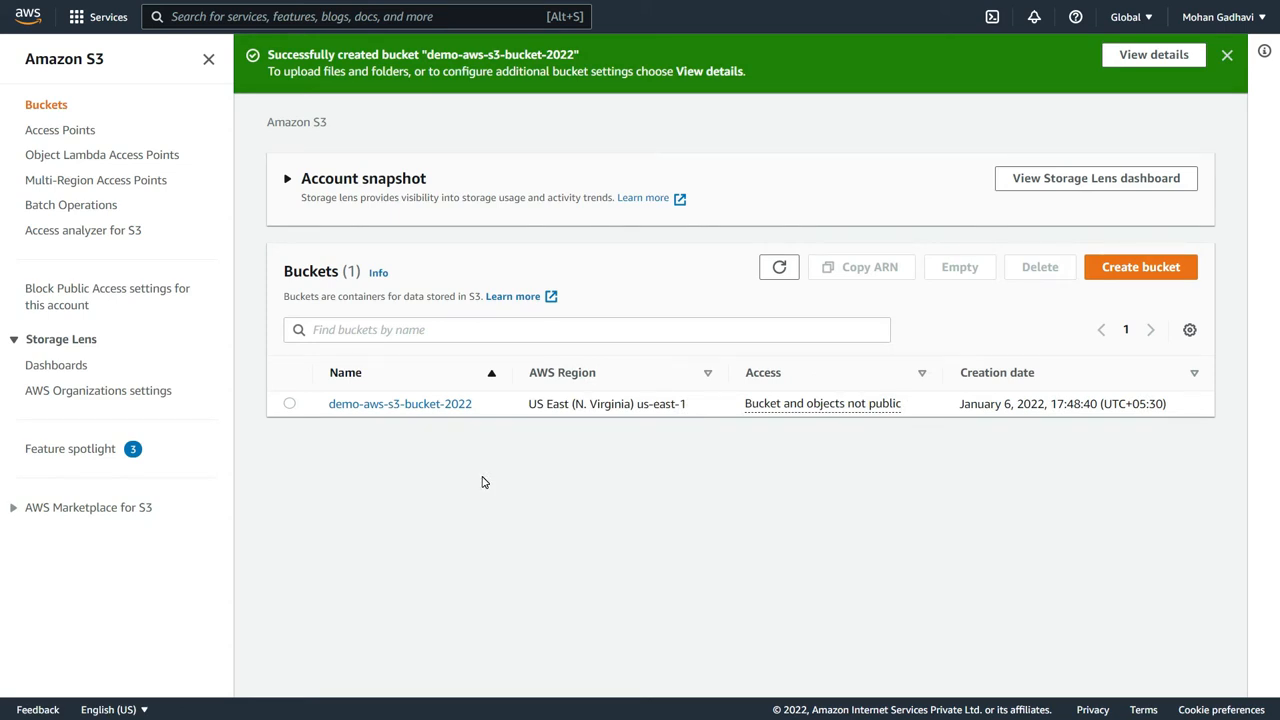
Upload coffee.jpg from the computer to the demo-aws-s3-bucket-2022 bucket
click(419, 405)
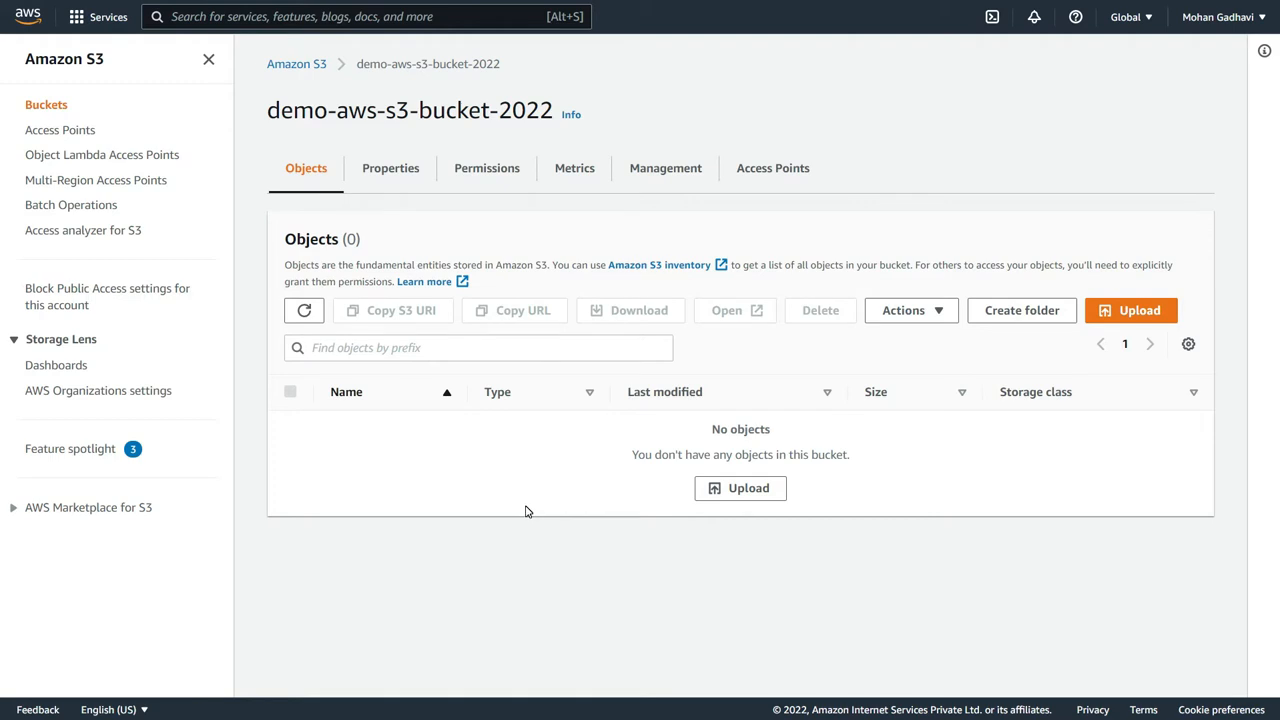
click(1126, 308)
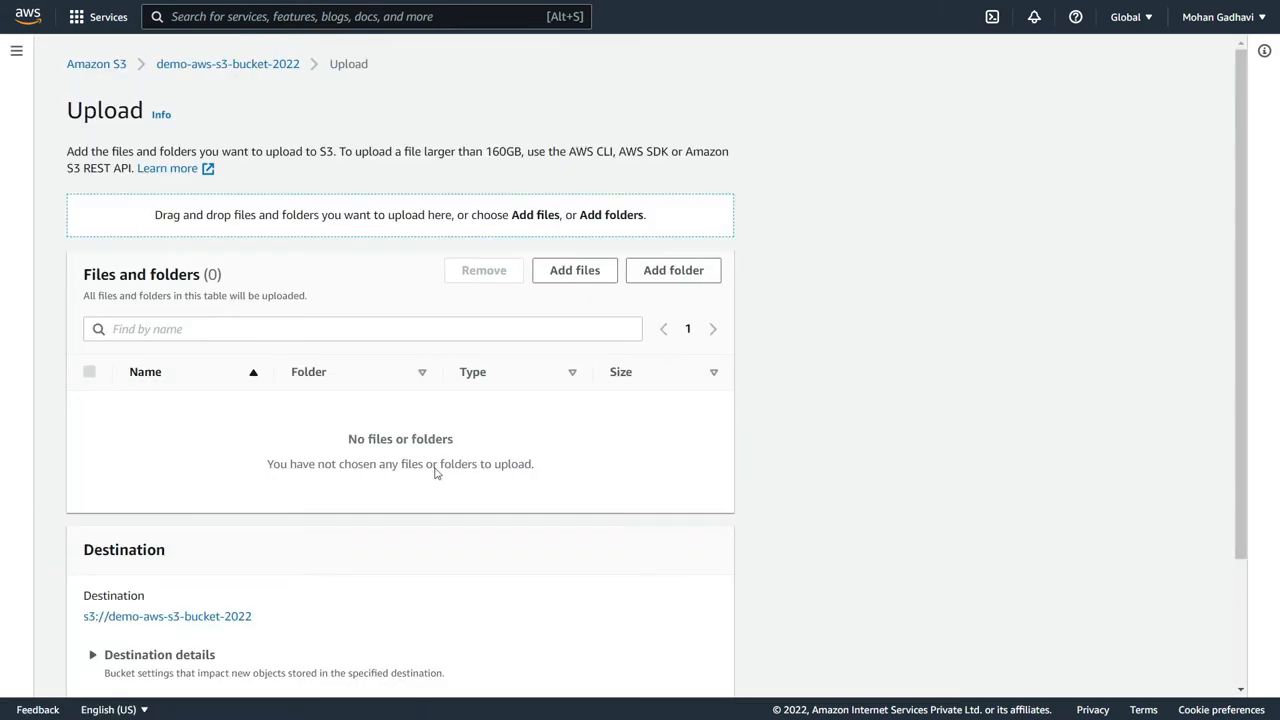
click(566, 271)
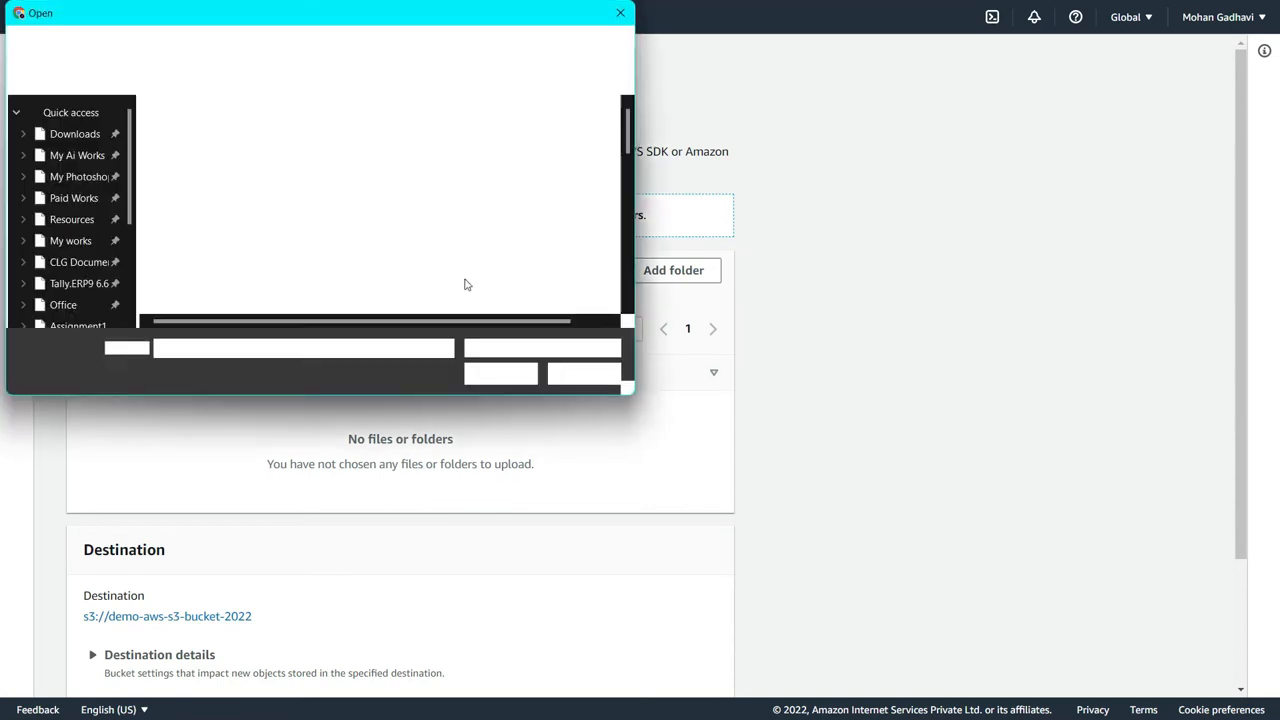
scroll(250, 243, down, 5)
scroll(250, 250, up, 4)
scroll(238, 222, down, 4)
click(237, 218)
click(500, 373)
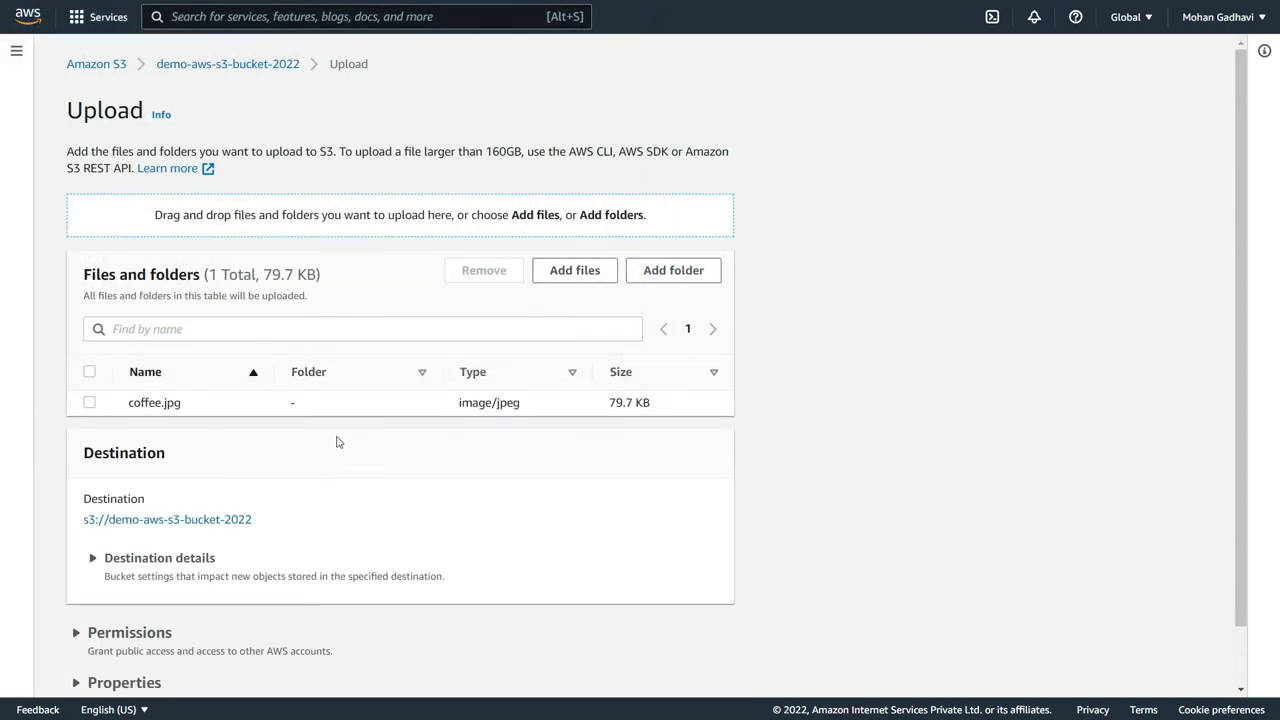
scroll(330, 418, down, 2)
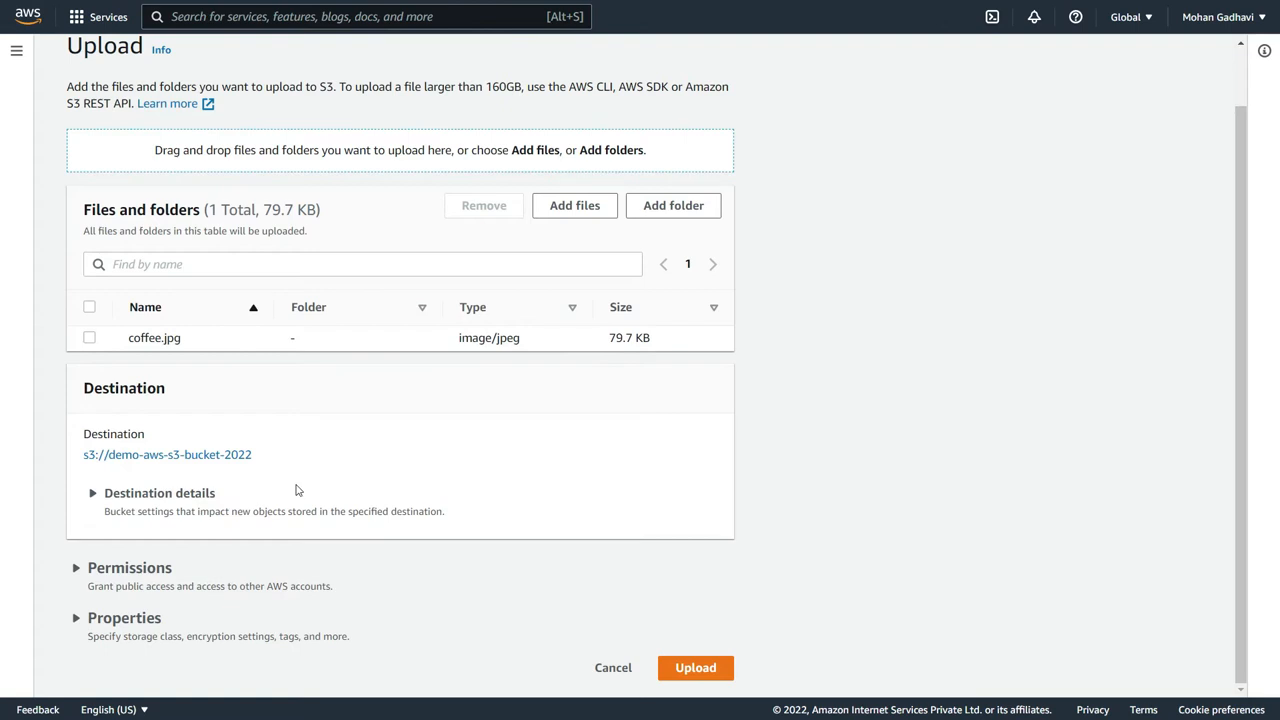
click(681, 677)
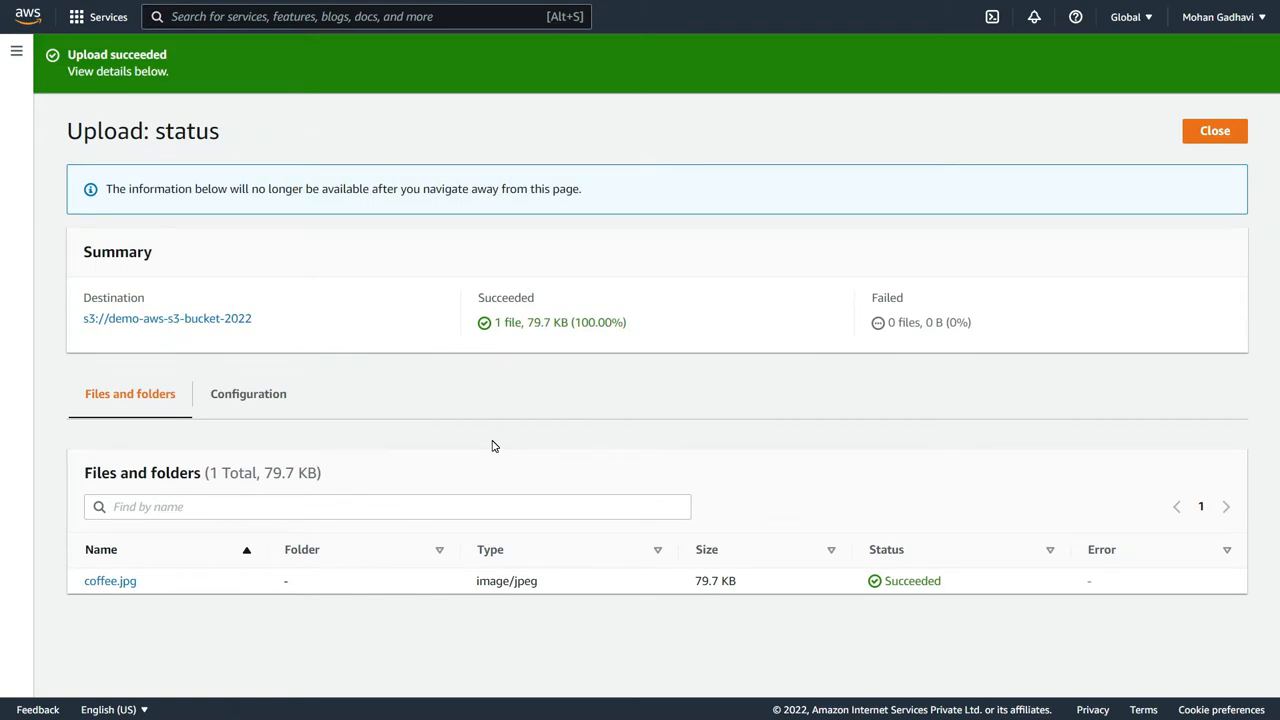
Open the details of coffee.jpg in the bucket and view the image in the browser
click(244, 319)
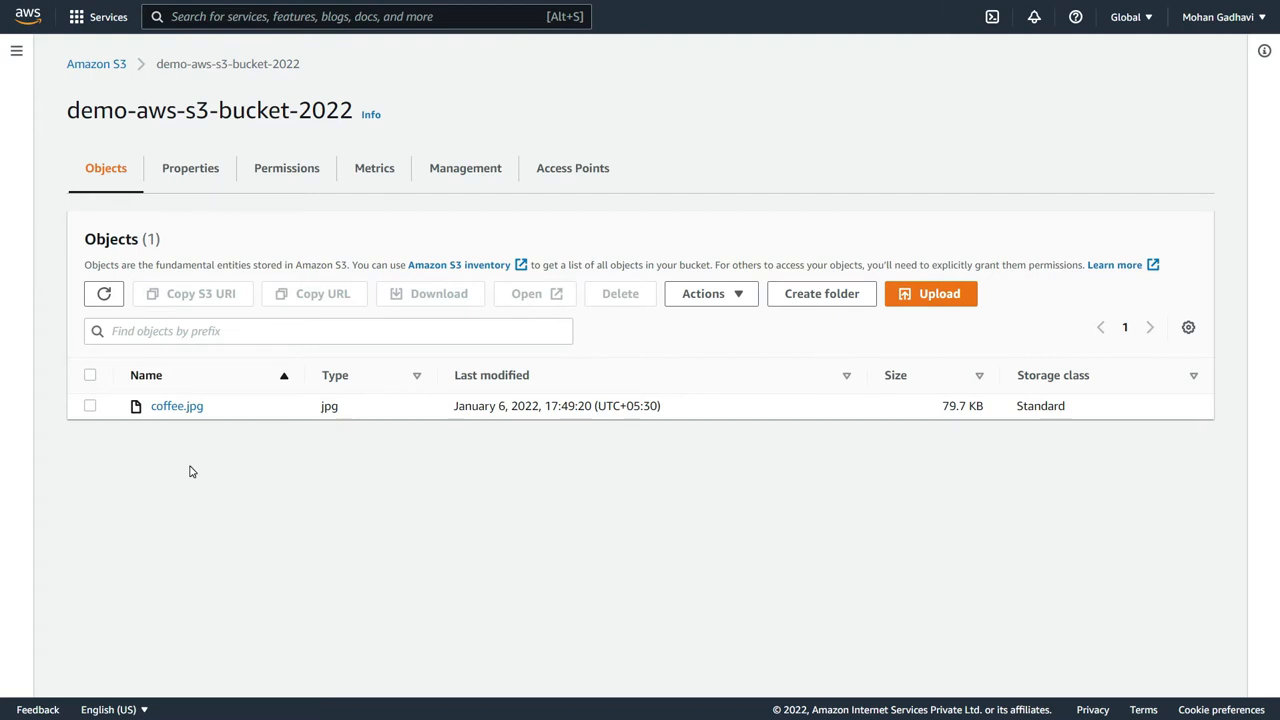
click(181, 409)
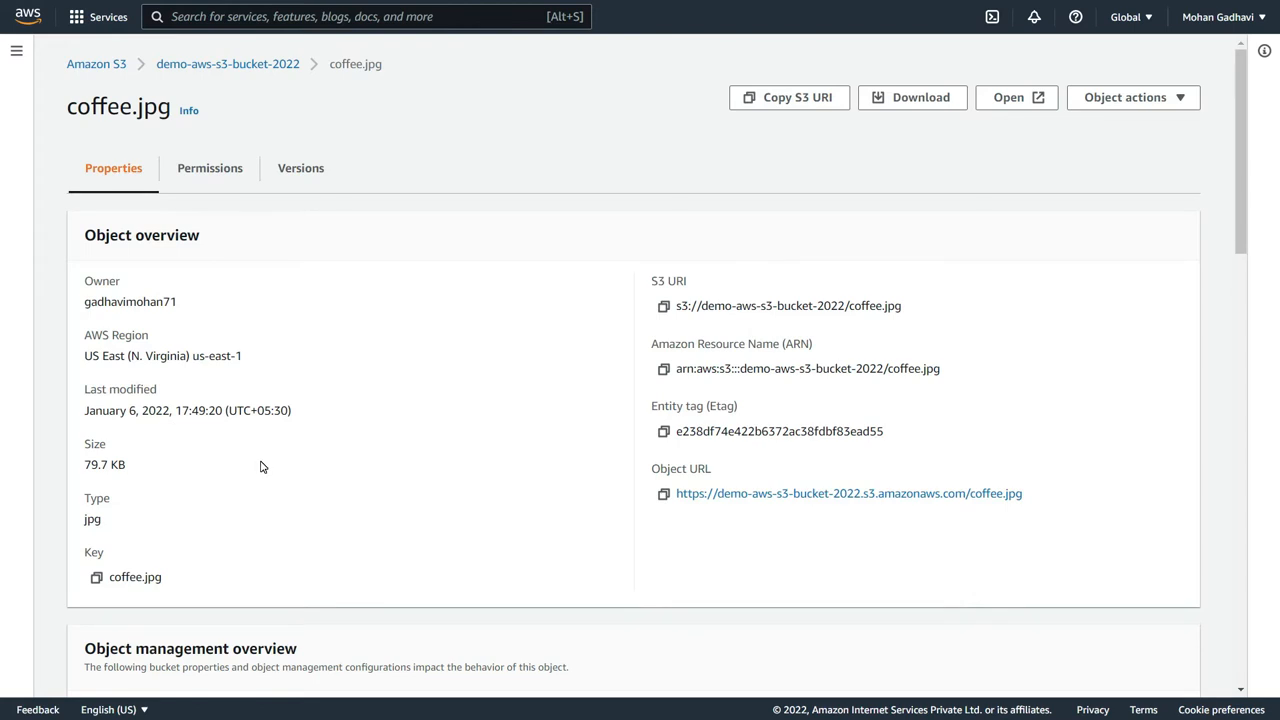
scroll(261, 466, down, 1)
scroll(261, 467, up, 1)
click(995, 100)
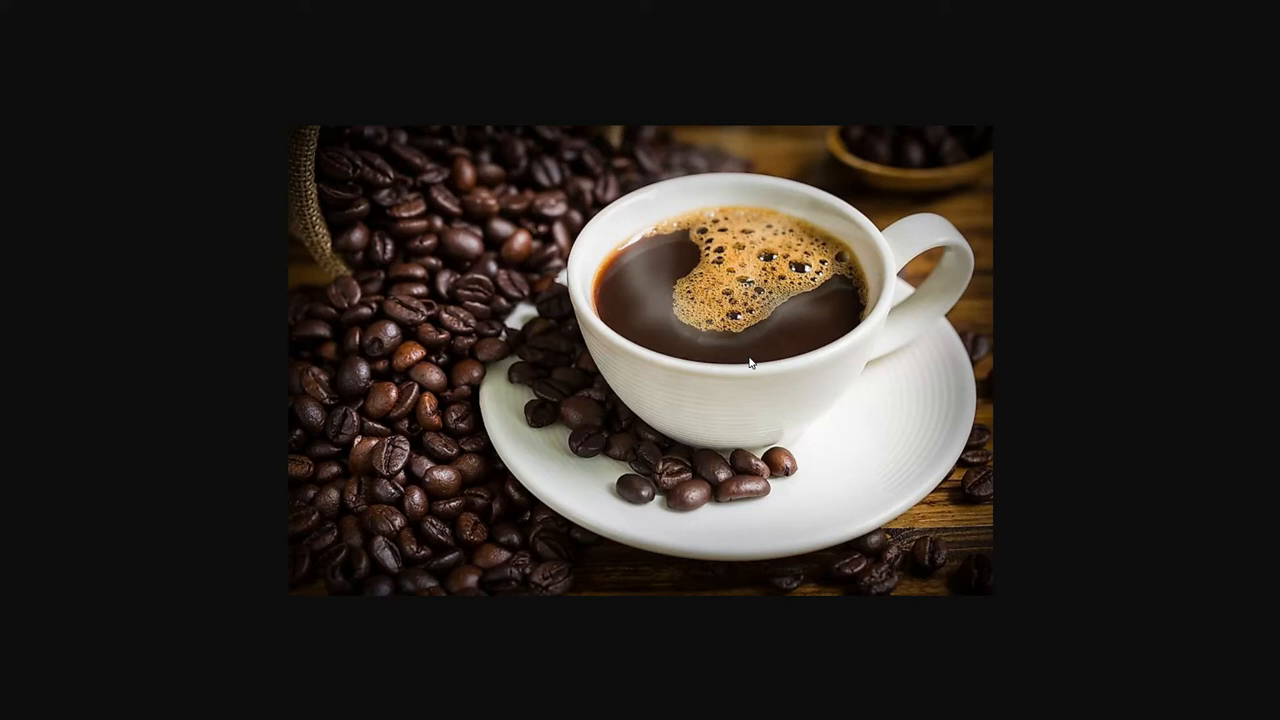
key(ctrl+w)
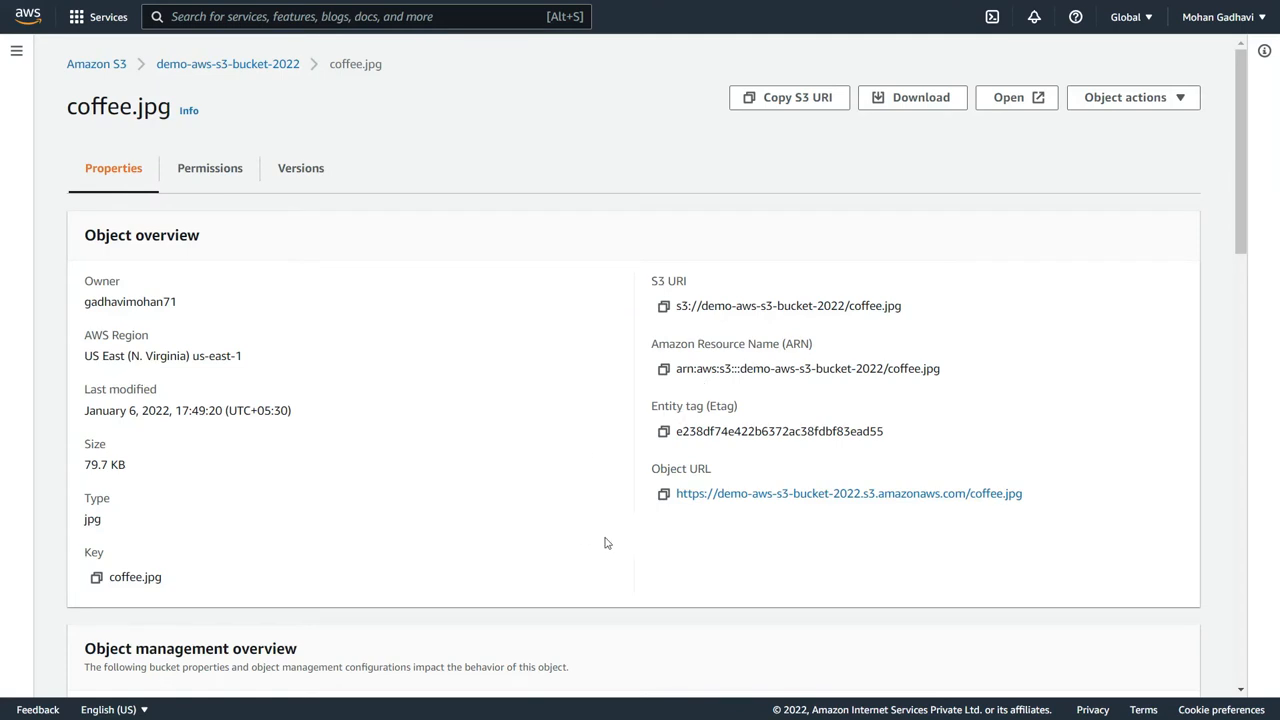
Copy the object URL of coffee.jpg and load it in a new browser tab to test public access
click(665, 496)
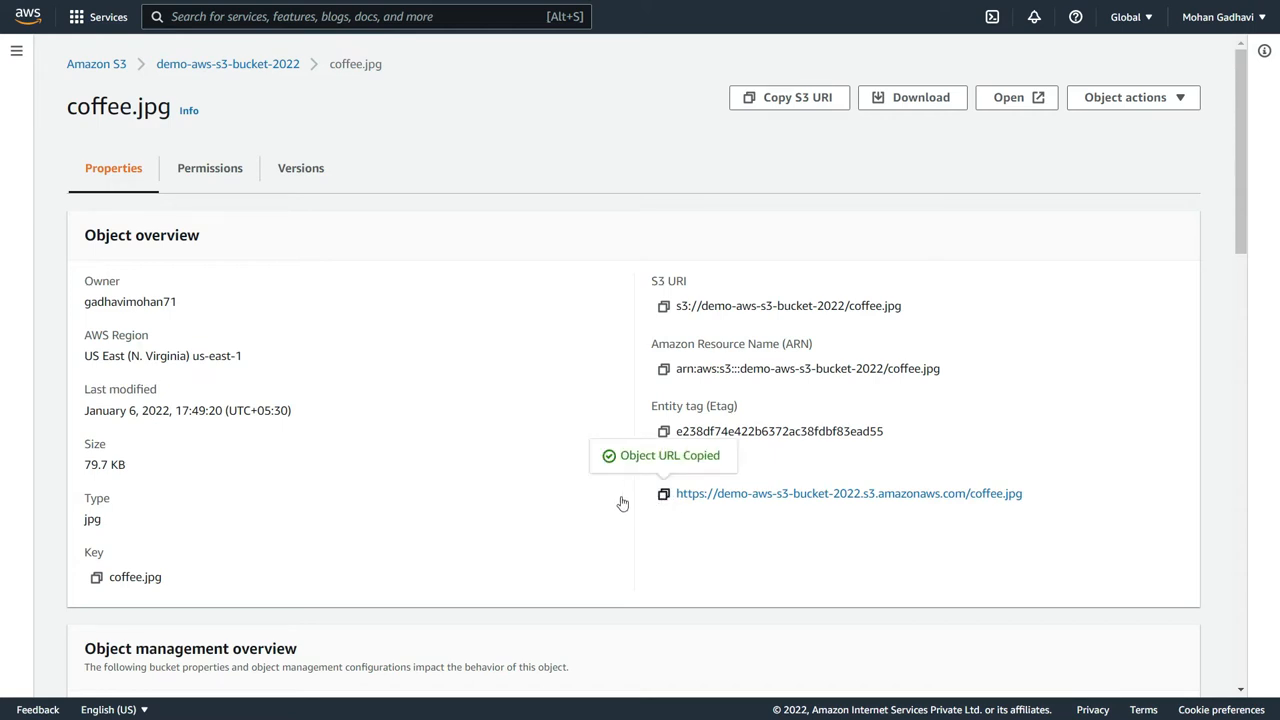
key(ctrl+t)
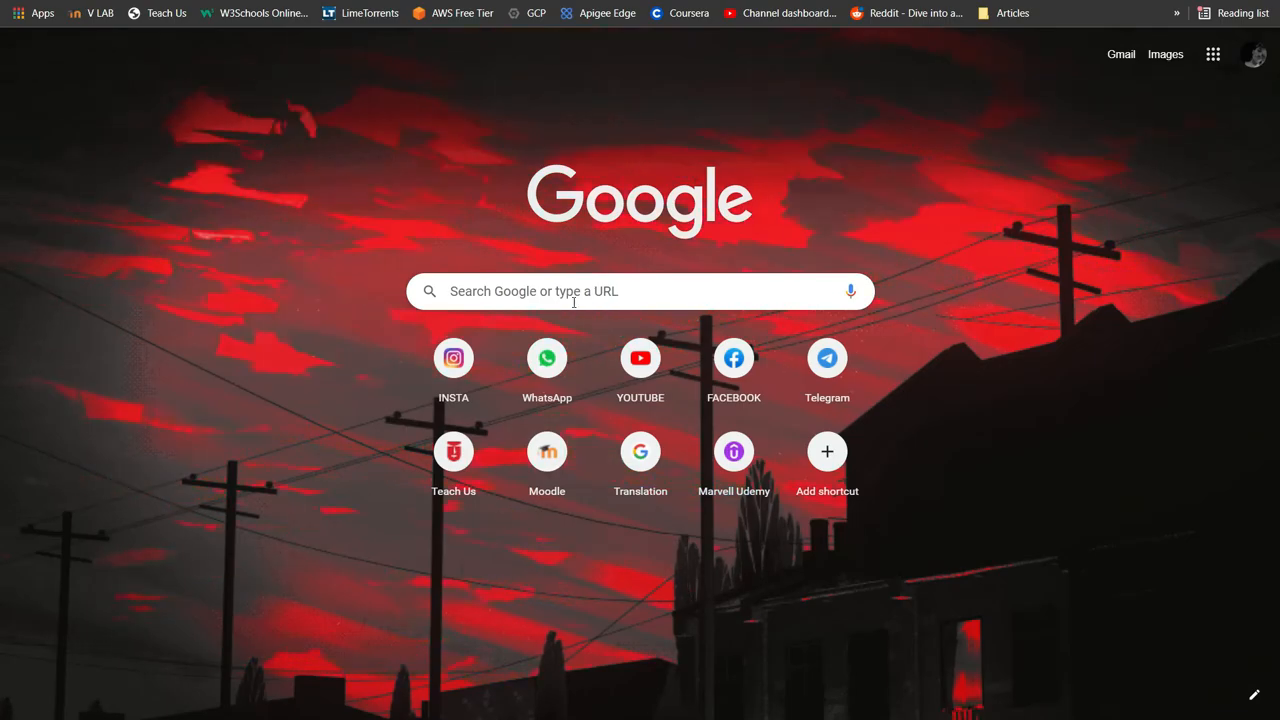
click(573, 303)
key(ctrl+v)
key(Return)
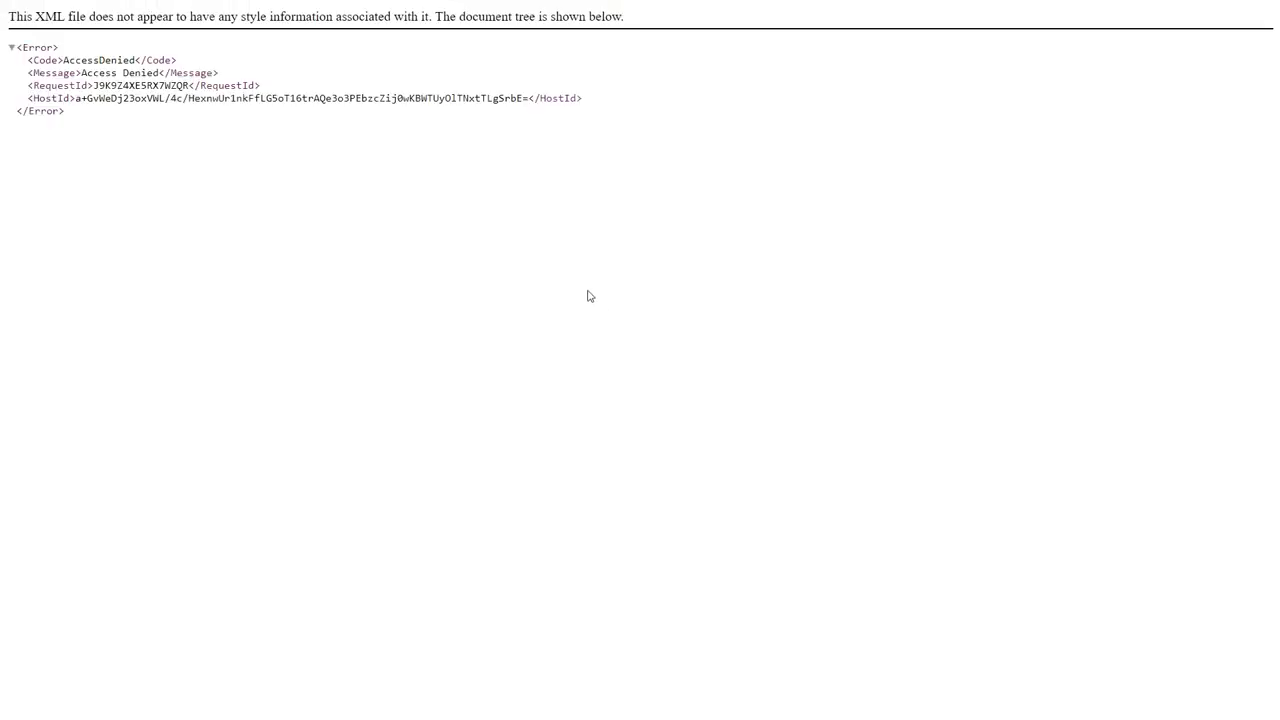
key(ctrl+plus)
key(ctrl+plus)
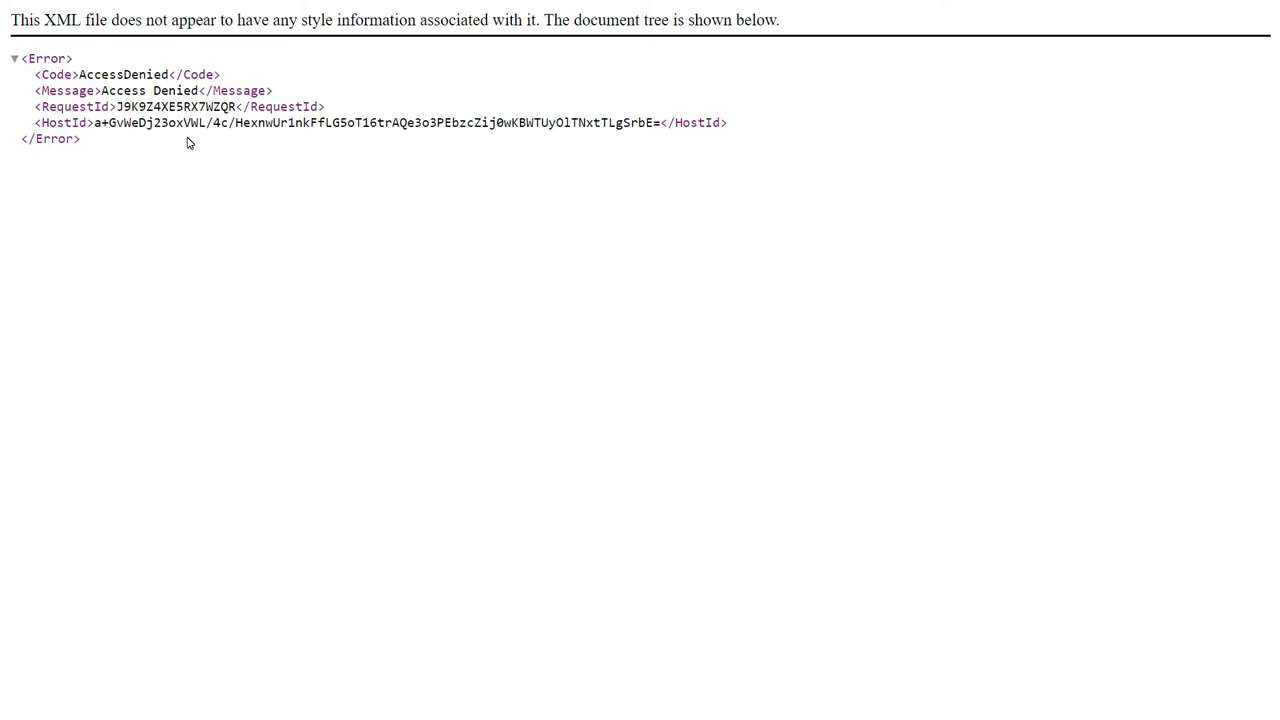
Return to the demo-aws-s3-bucket-2022 bucket and create a folder named images with server-side encryption disabled
key(ctrl+shift+Tab)
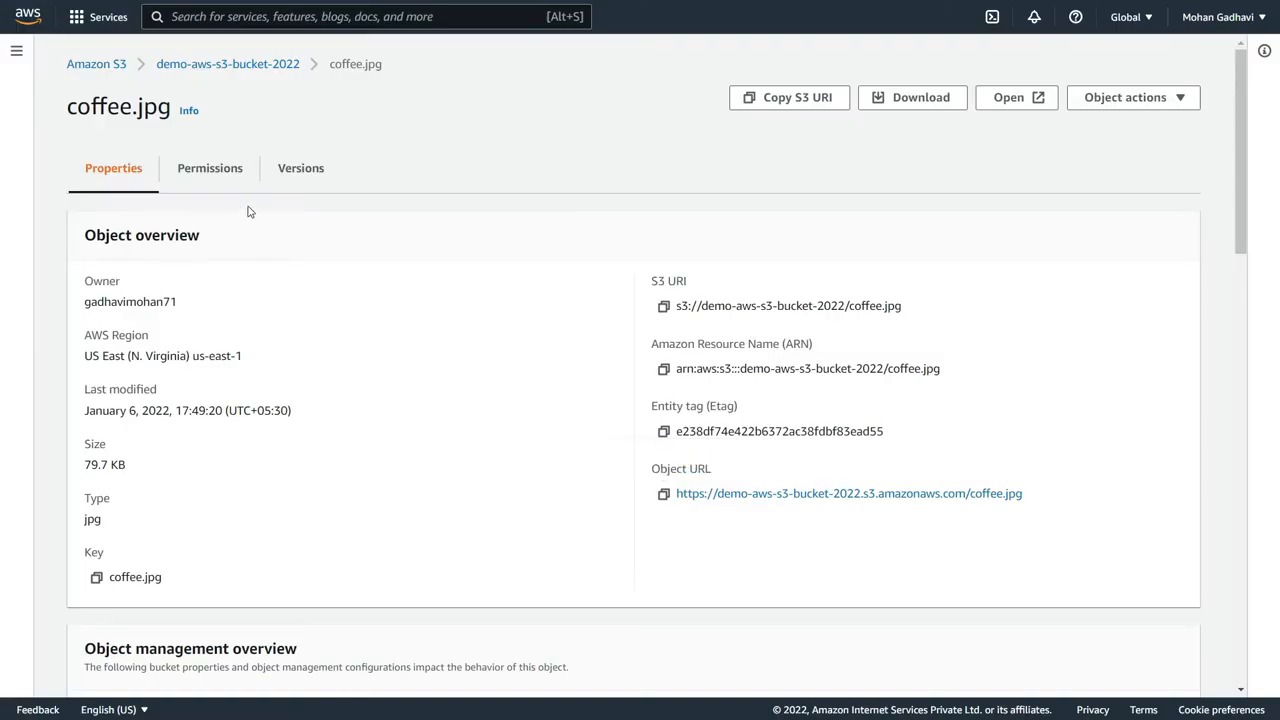
click(246, 64)
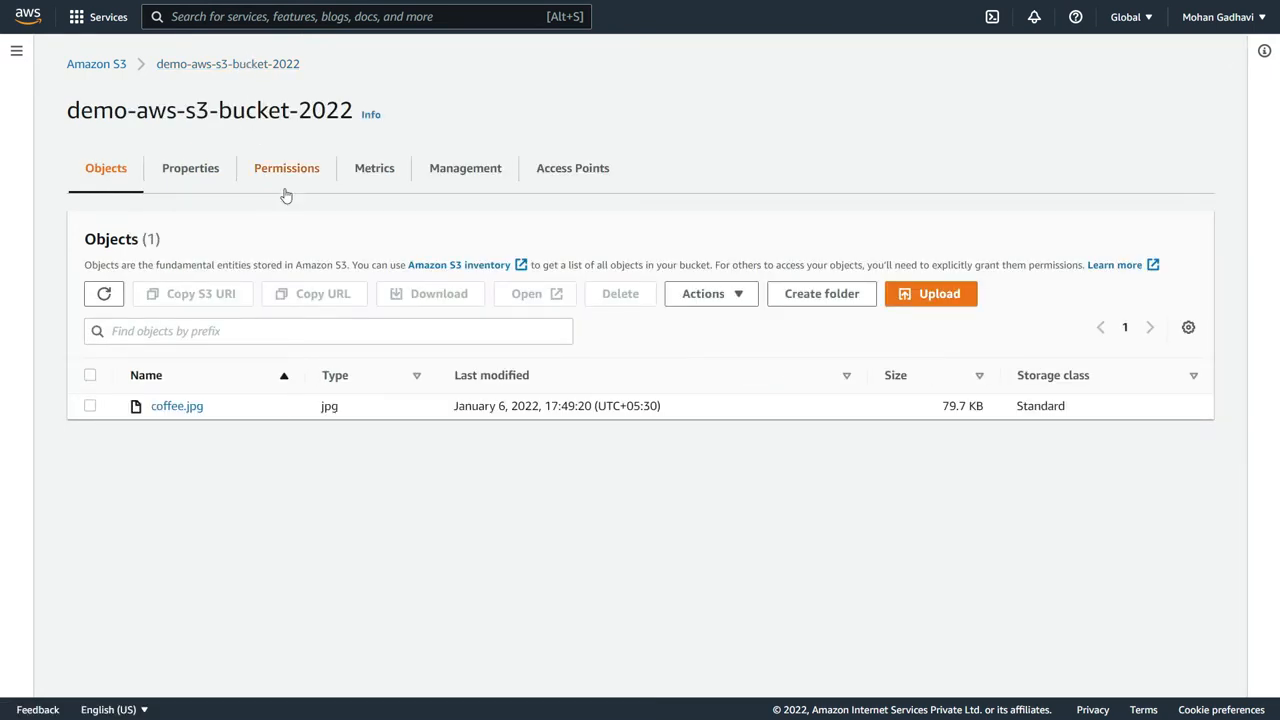
click(845, 294)
text(images)
scroll(414, 420, down, 1)
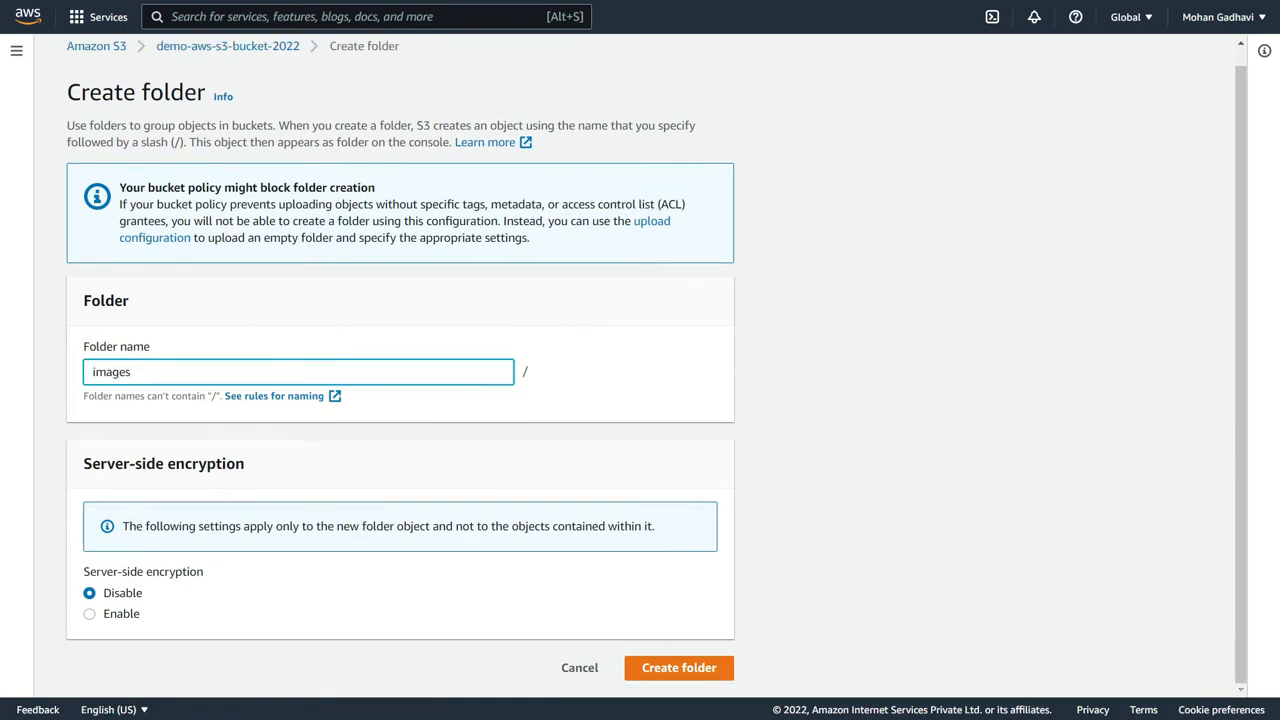
click(721, 672)
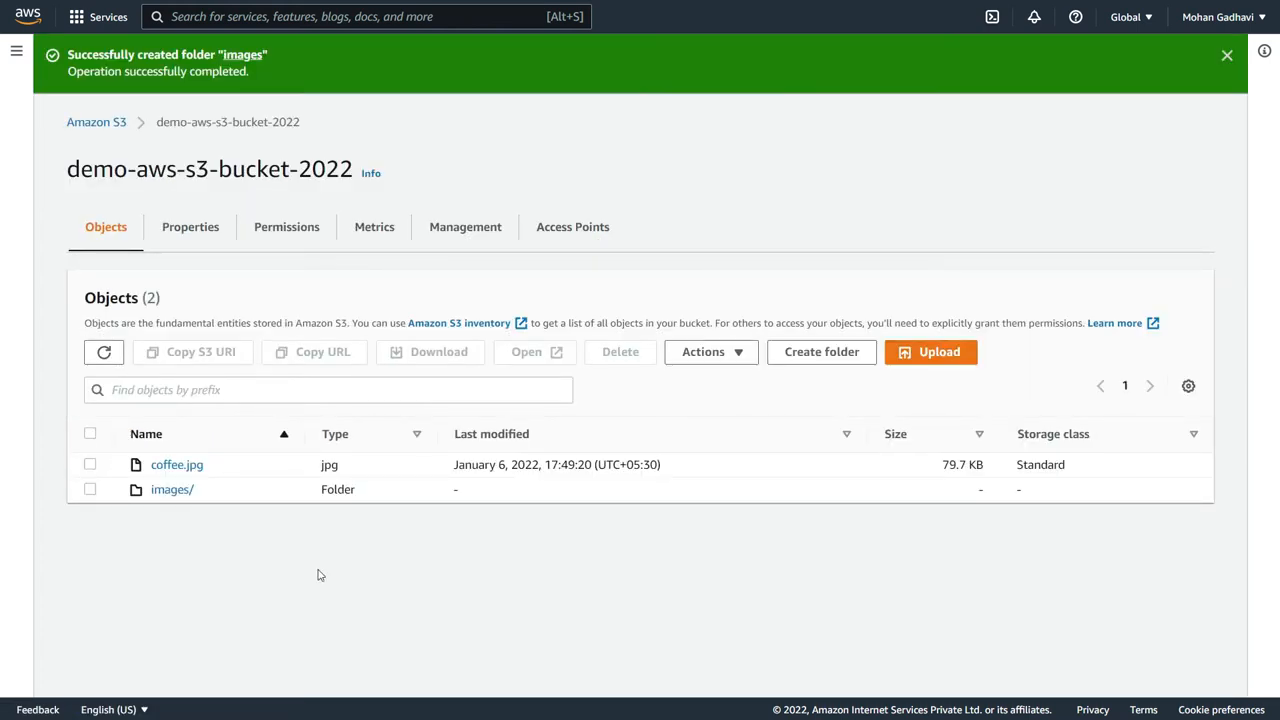
Upload beach.jpg from the Documents folder into the bucket's images folder and return to the folder from the upload summary
click(182, 494)
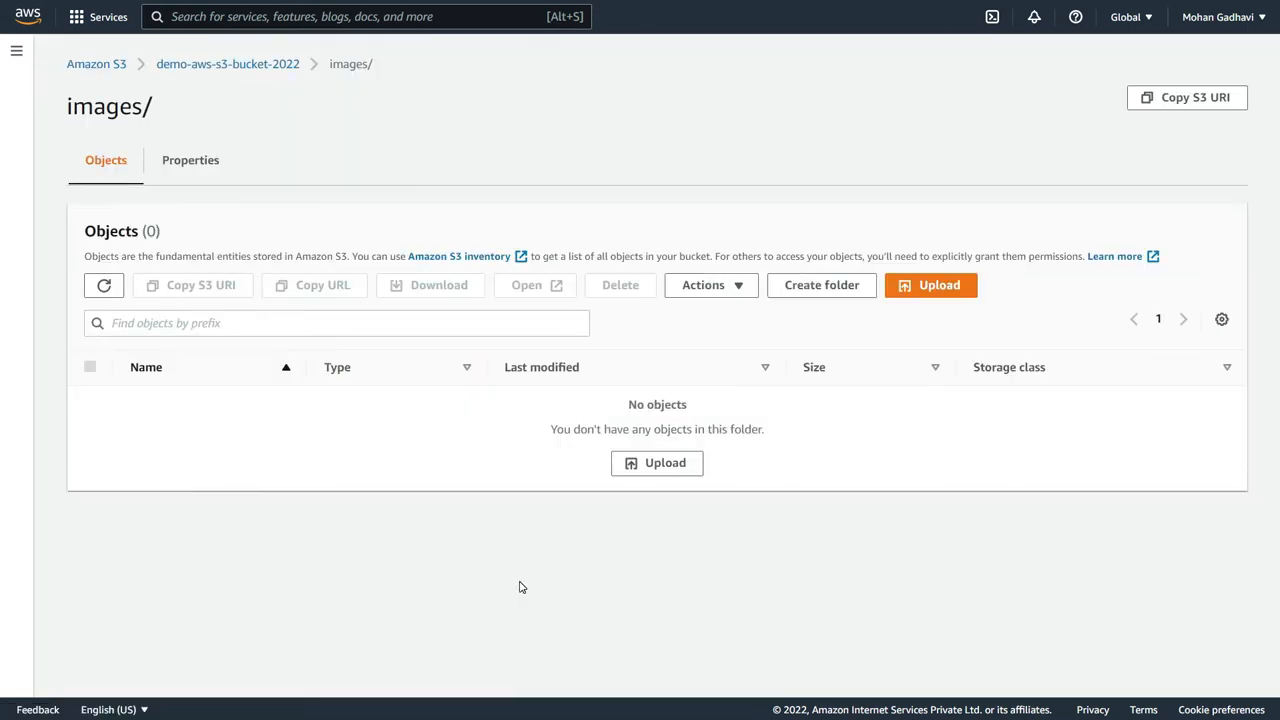
click(940, 286)
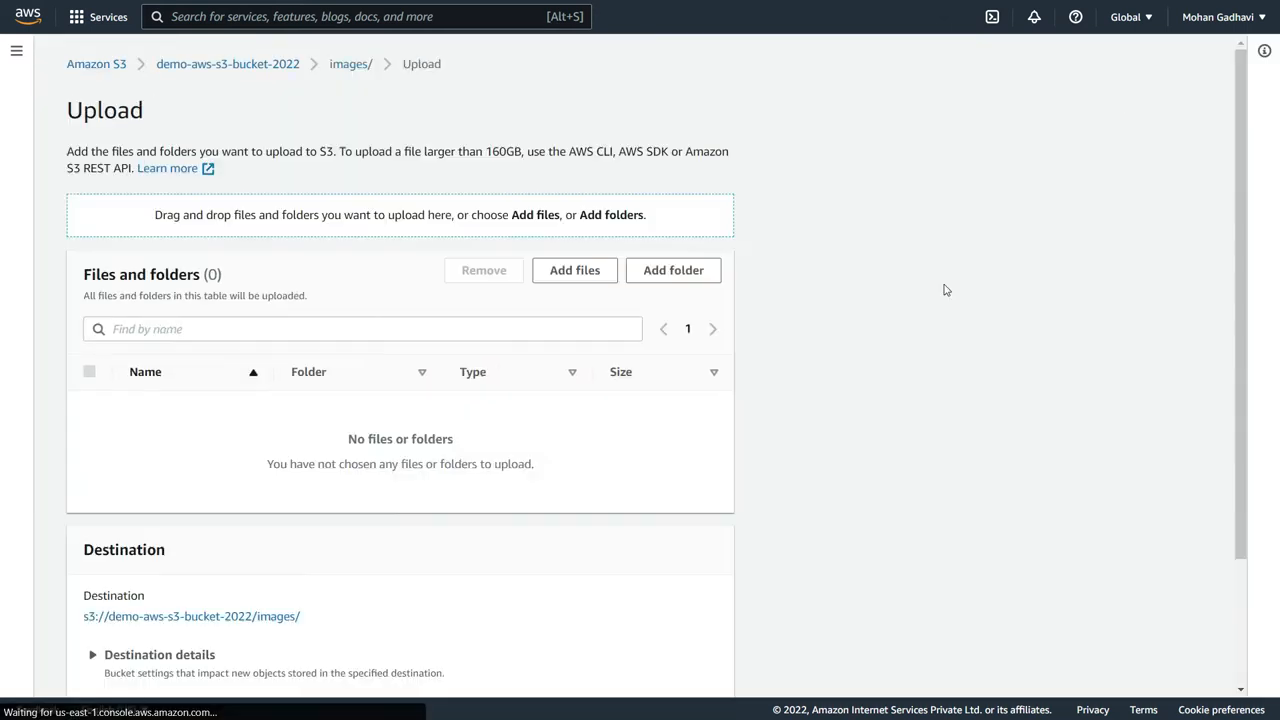
click(597, 277)
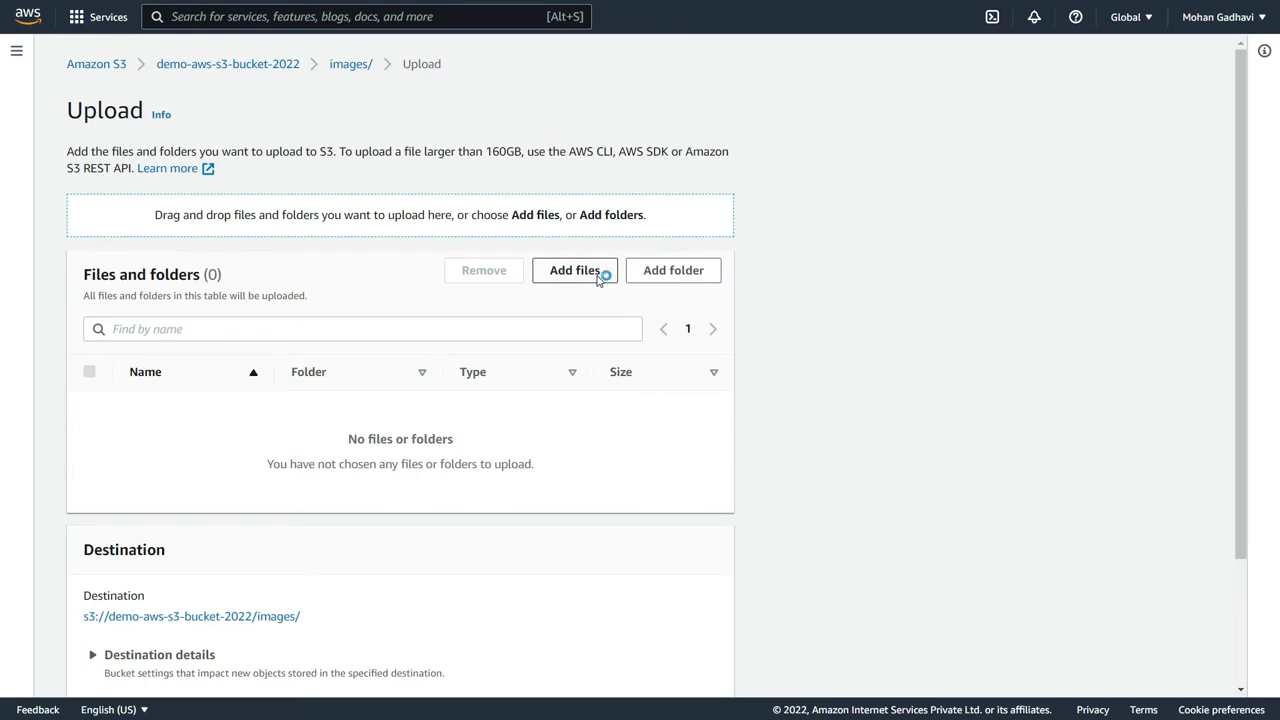
scroll(366, 228, down, 3)
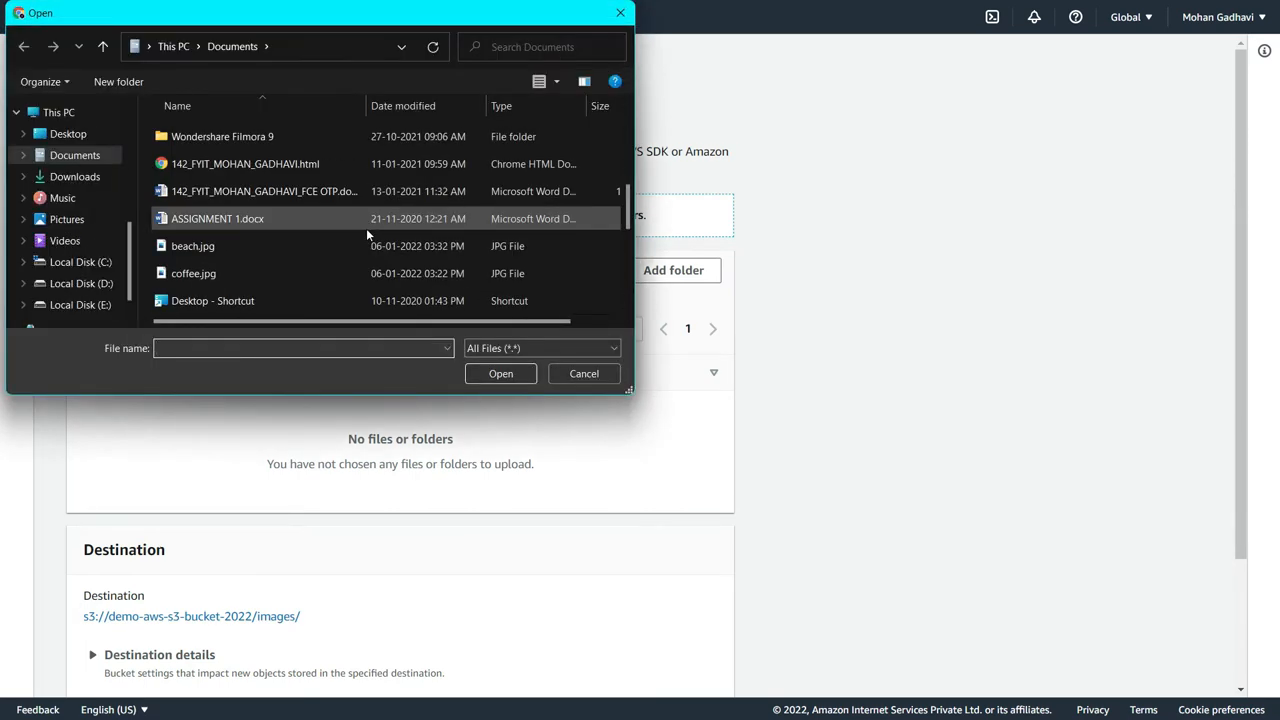
click(320, 244)
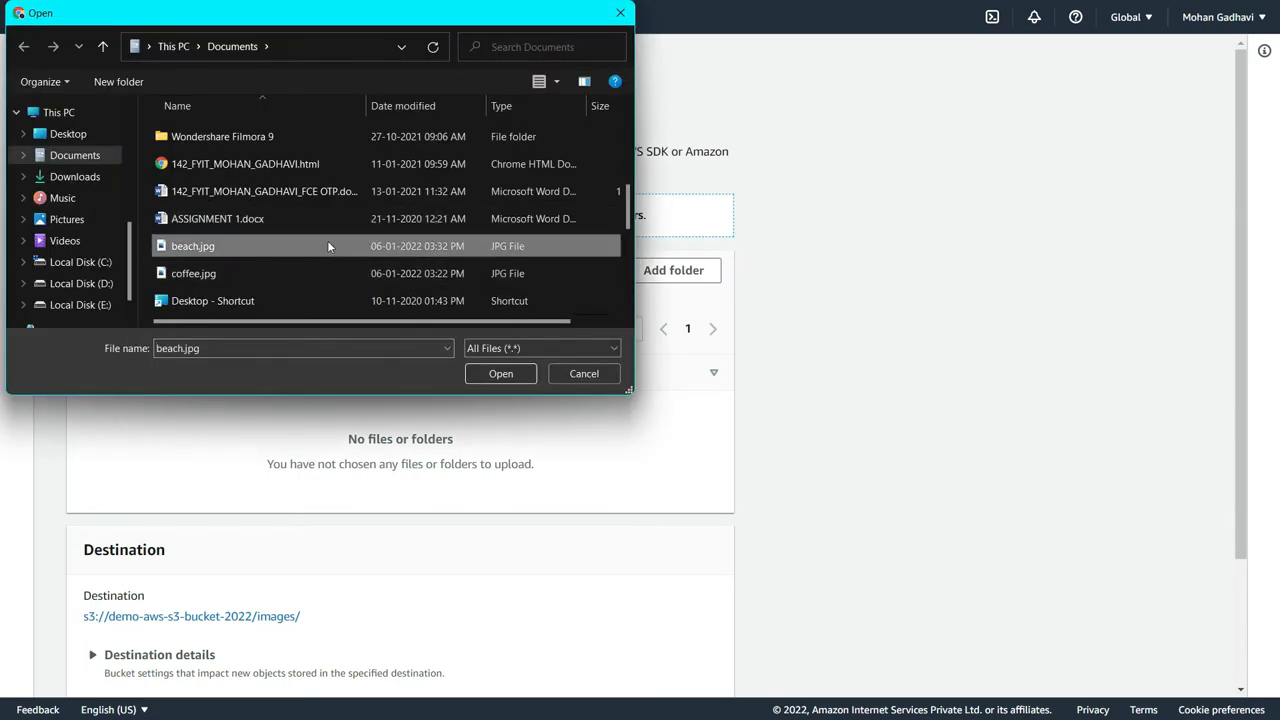
click(484, 379)
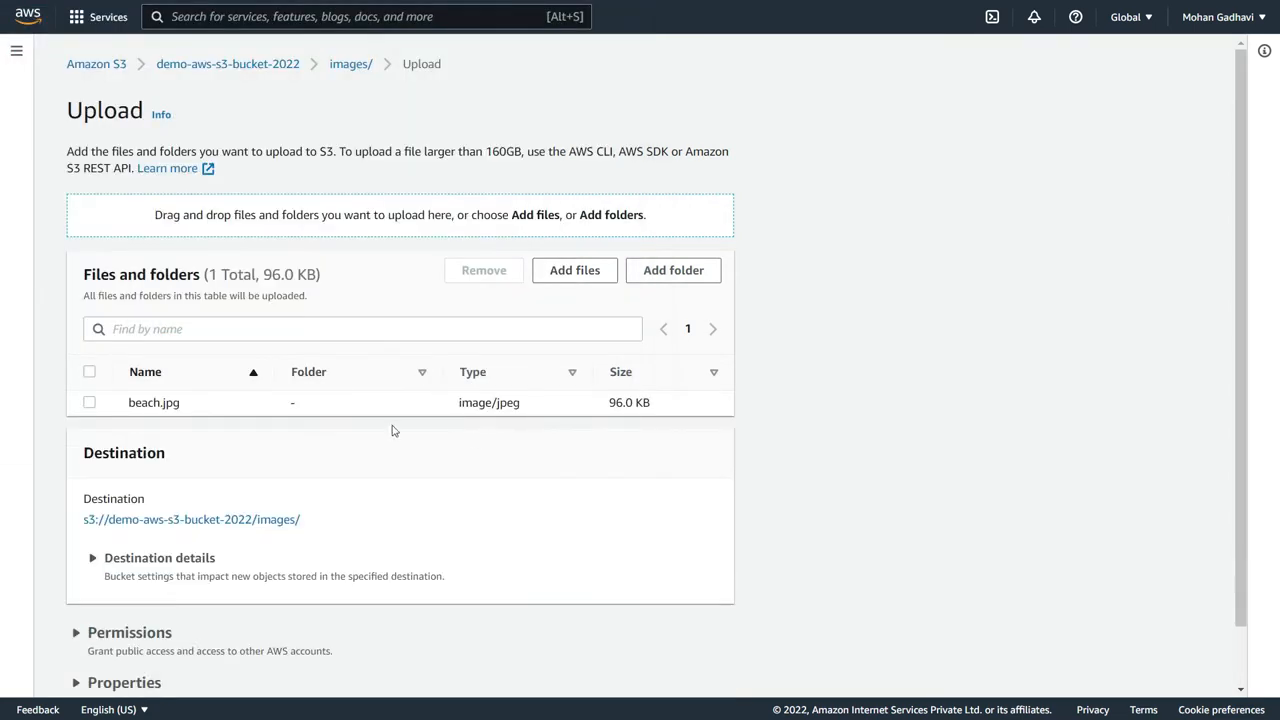
scroll(478, 418, down, 2)
click(670, 662)
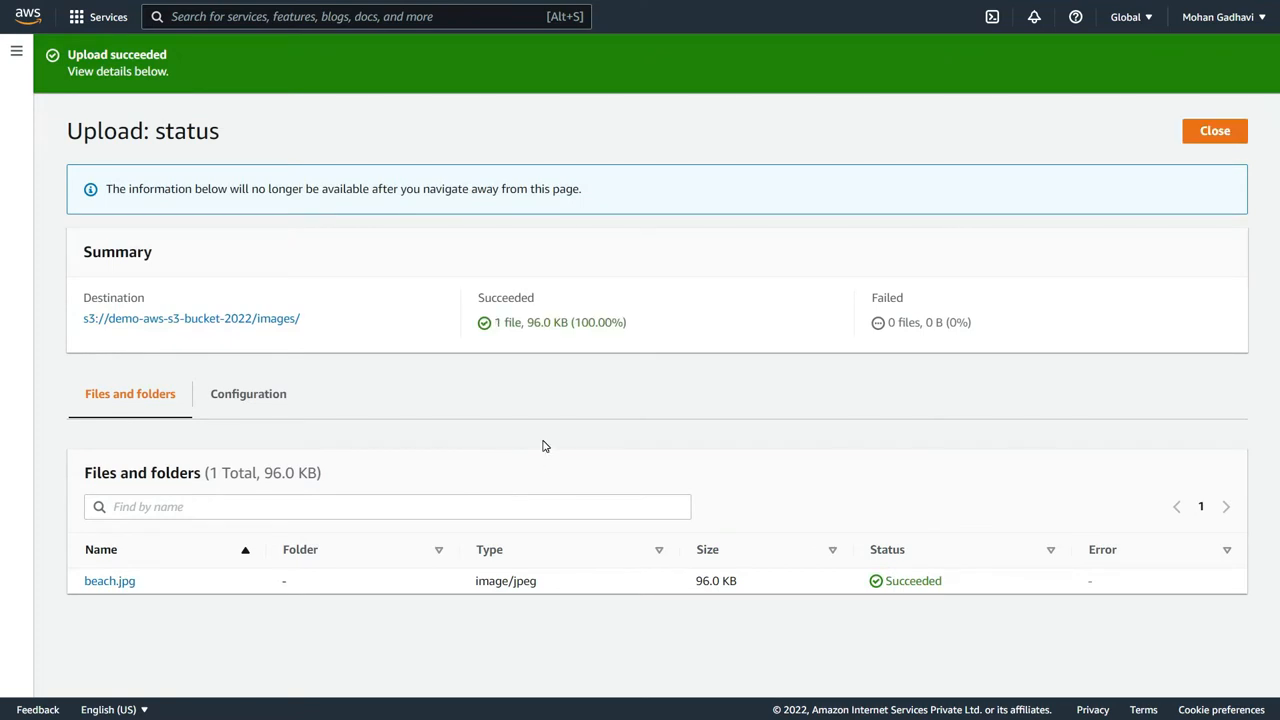
click(300, 318)
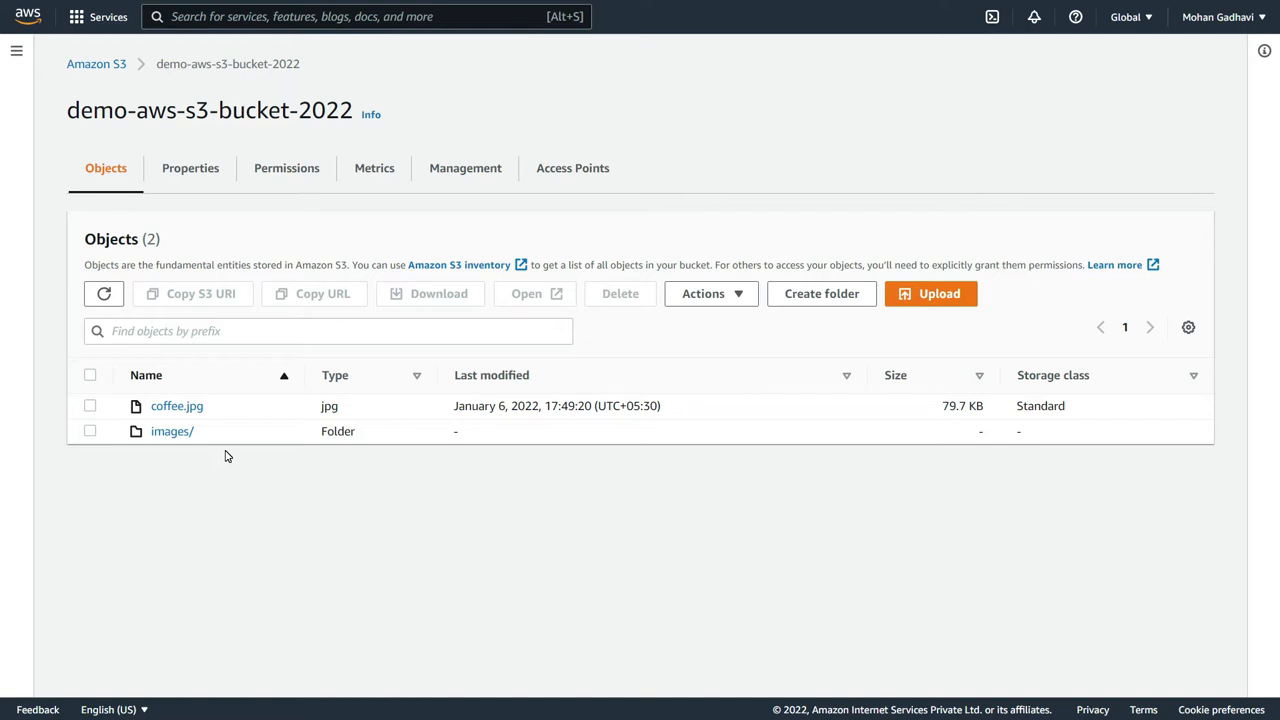
Permanently delete the images folder from the bucket, confirming with the text "permanently delete", and close the deletion summary
click(90, 431)
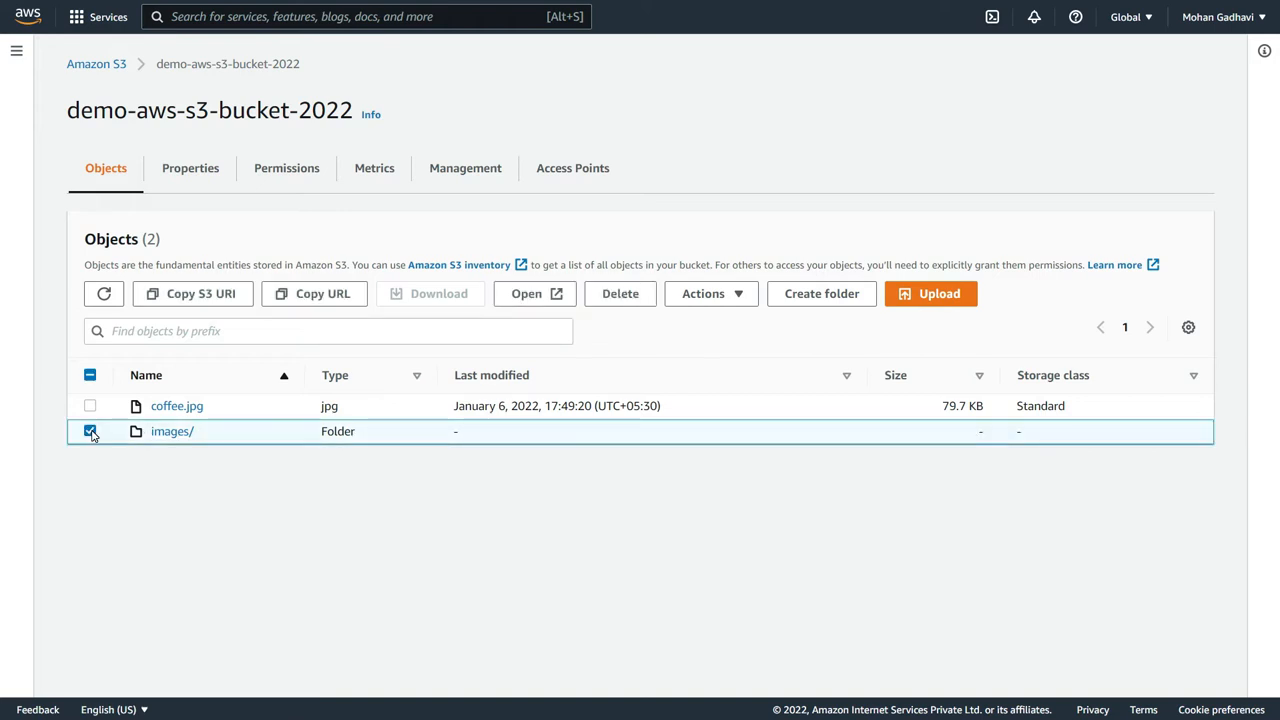
click(620, 294)
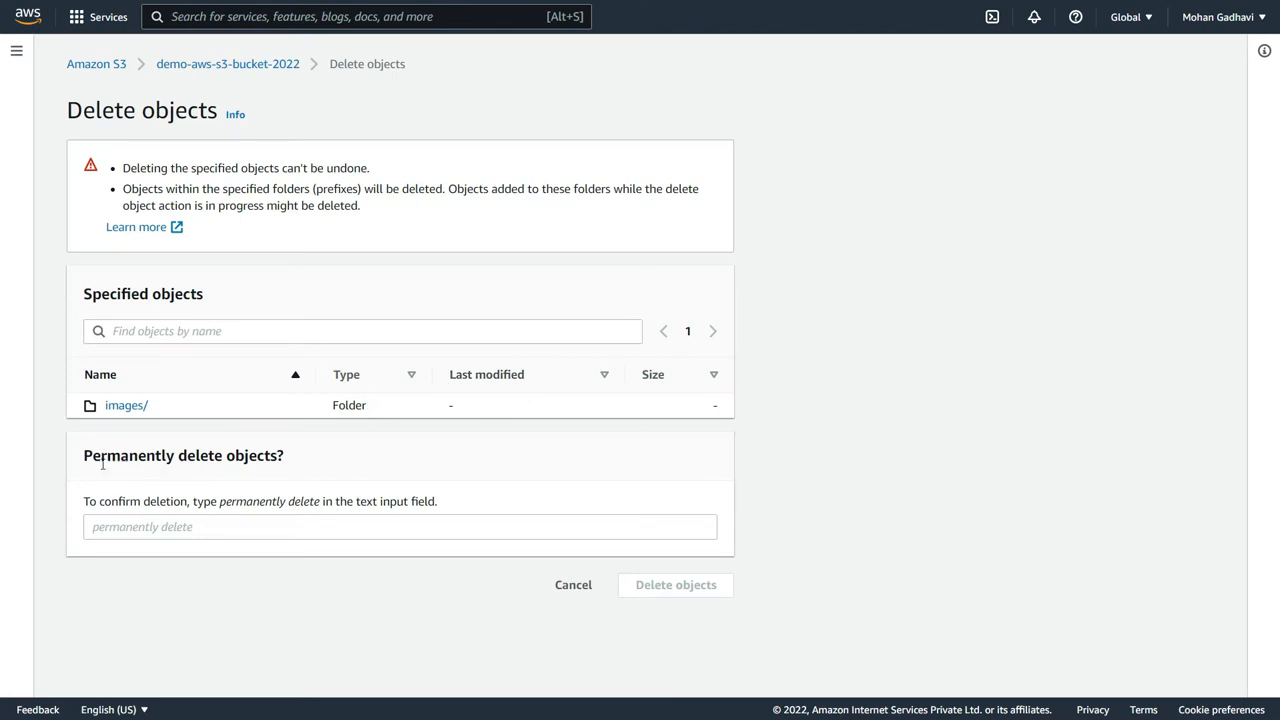
drag(80, 461, 222, 485)
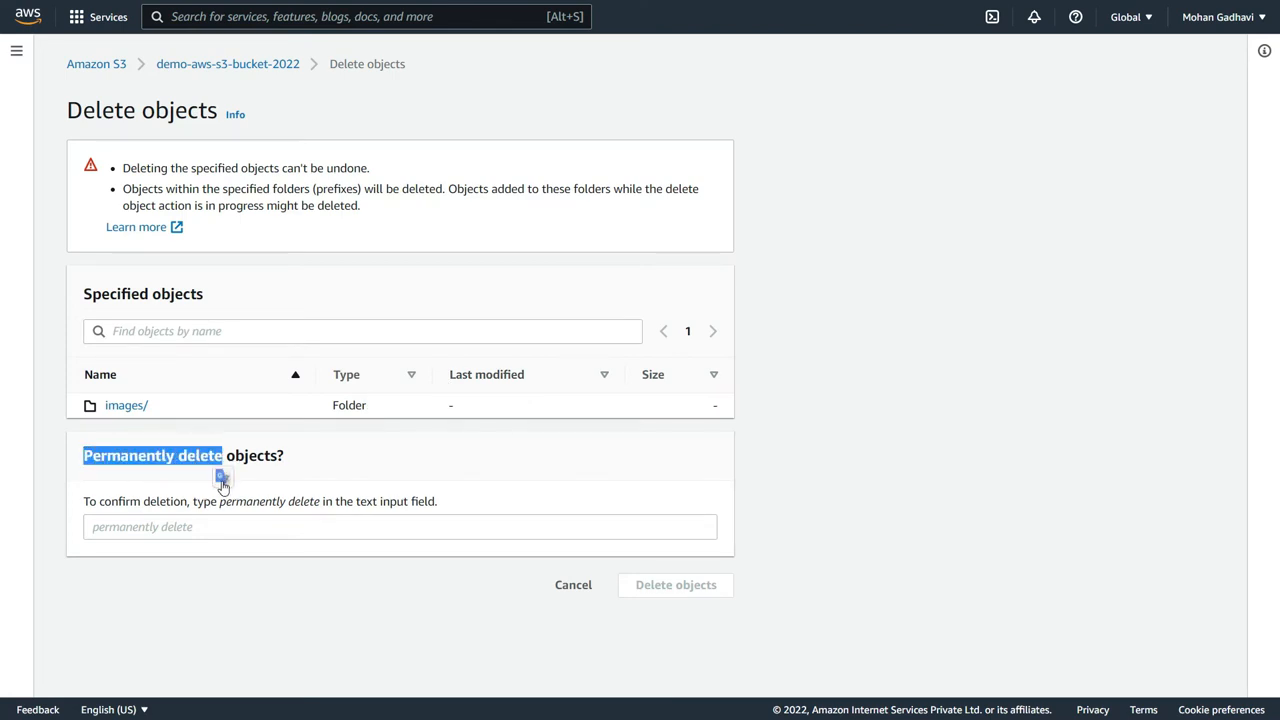
click(185, 527)
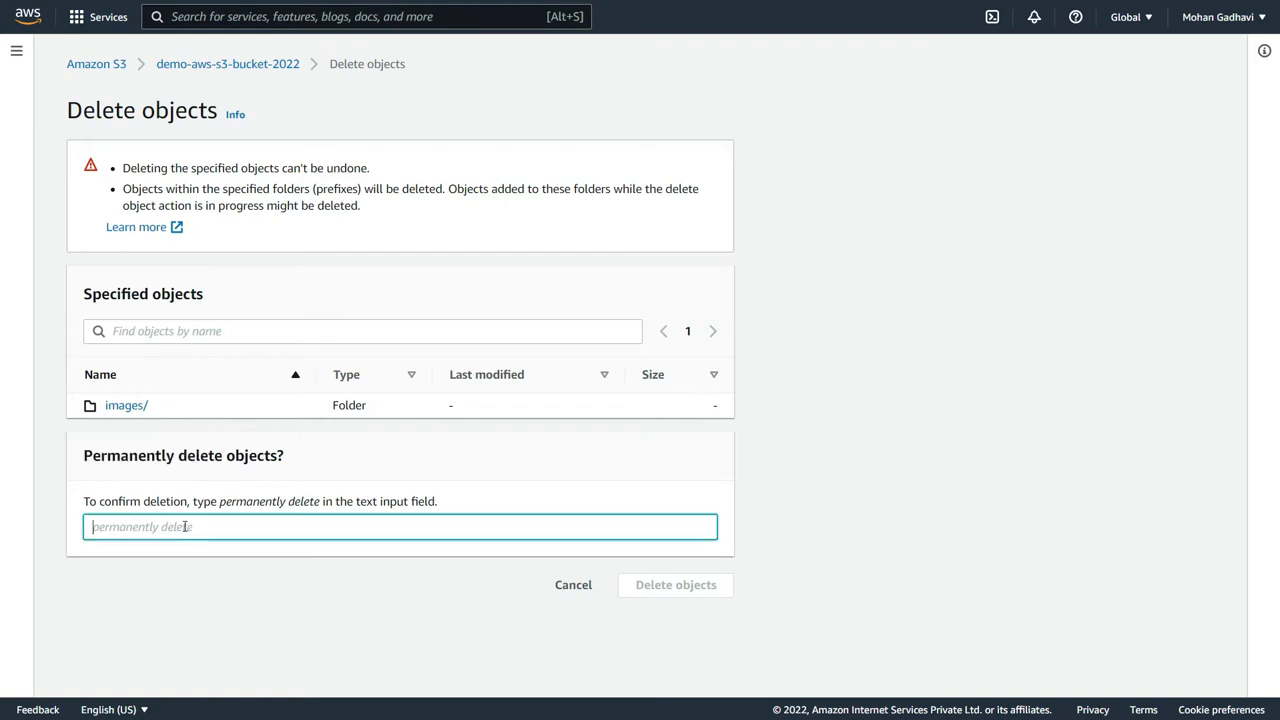
key(ctrl+v)
click(278, 519)
click(102, 525)
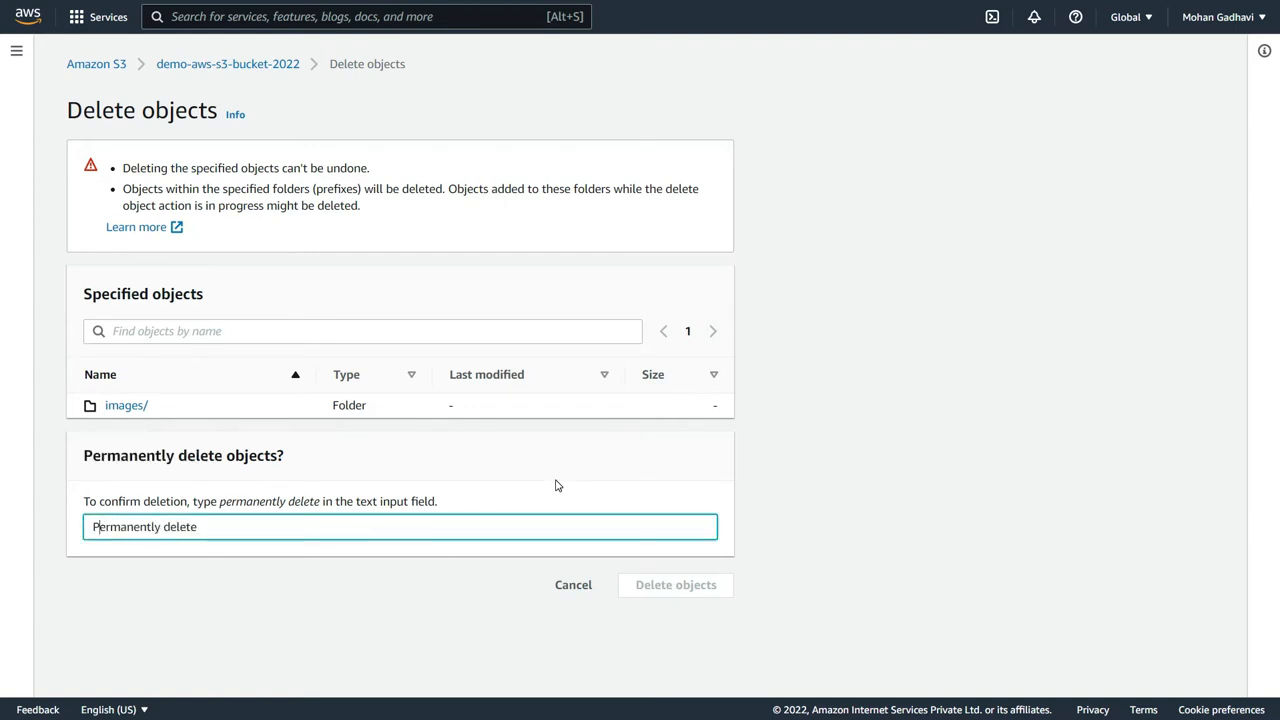
key(Delete)
text(p)
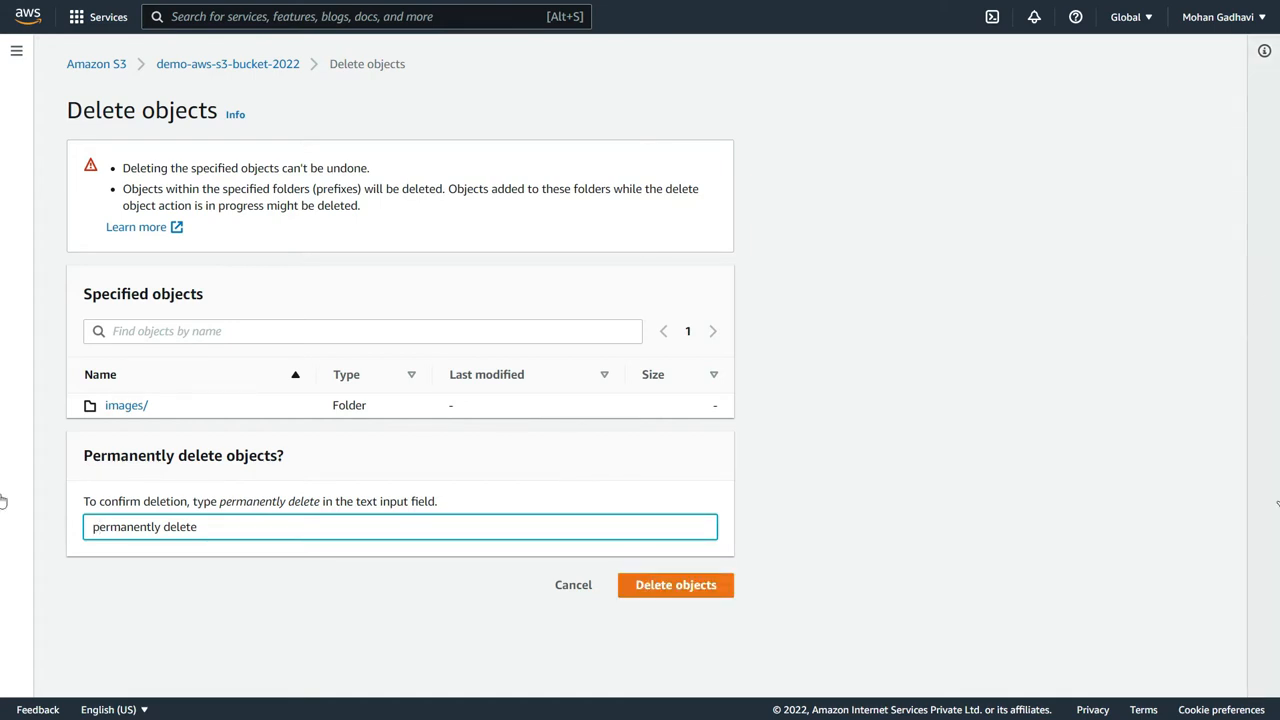
click(670, 589)
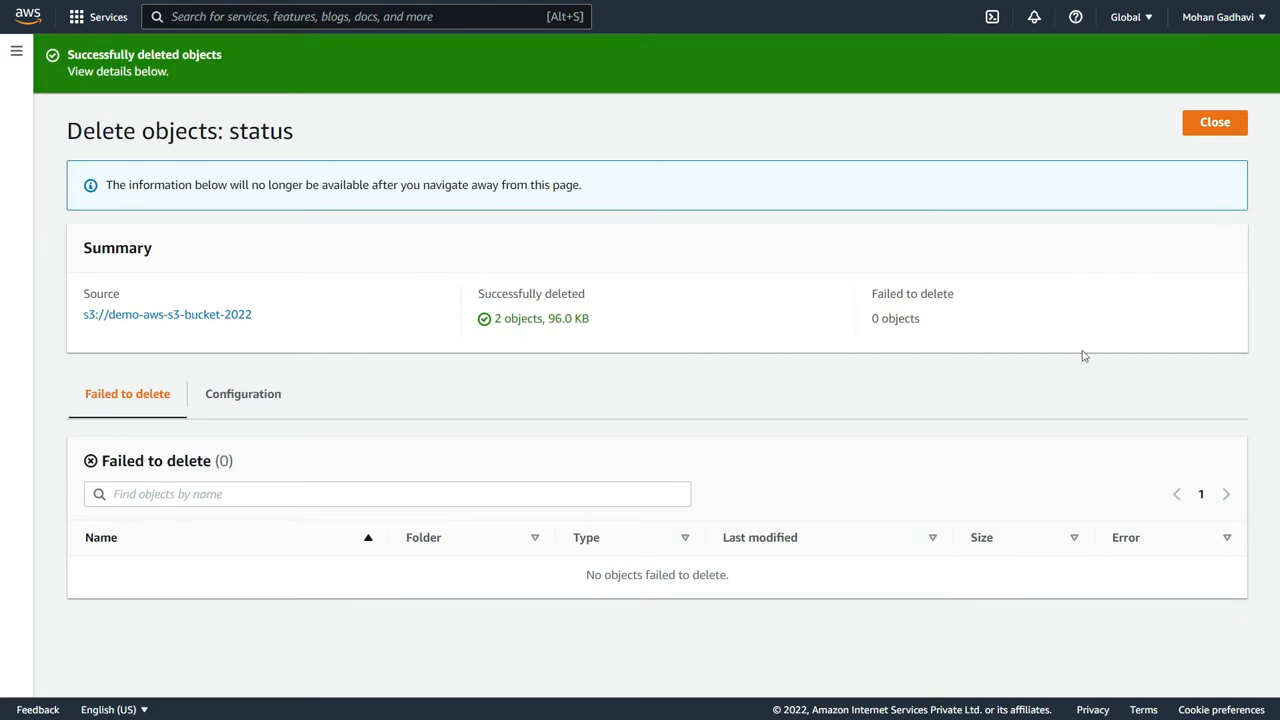
click(1211, 123)
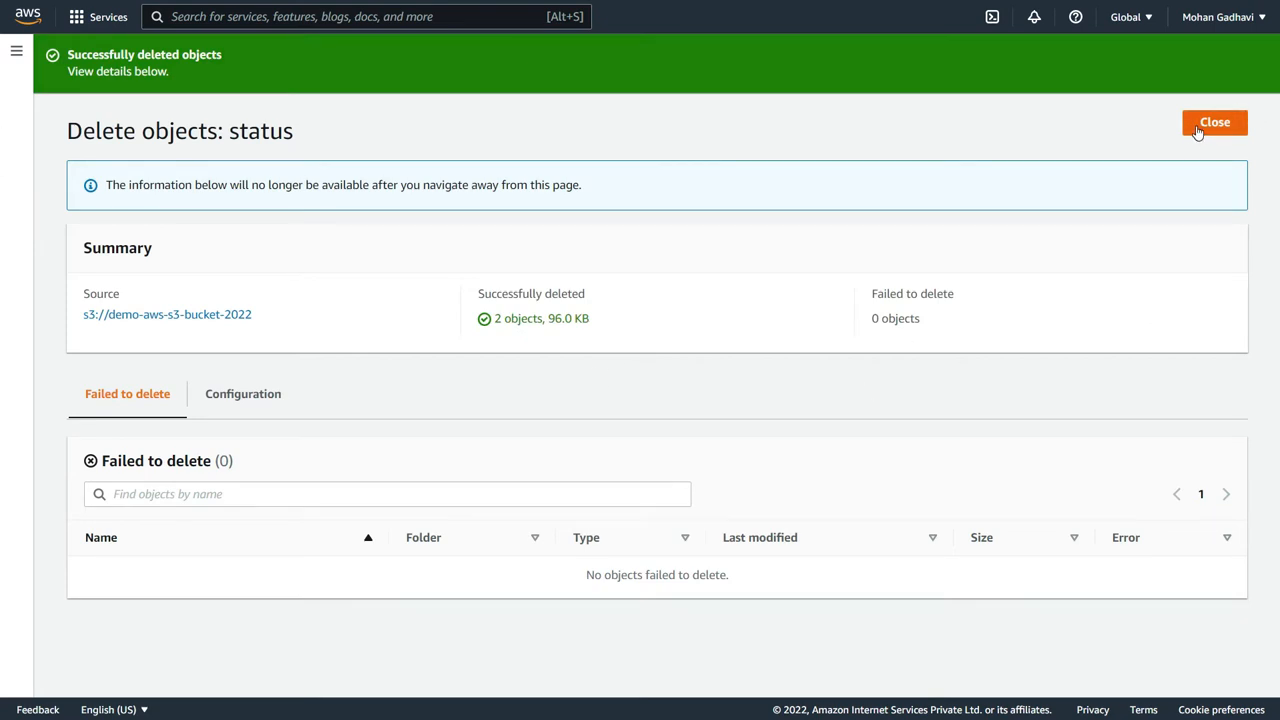
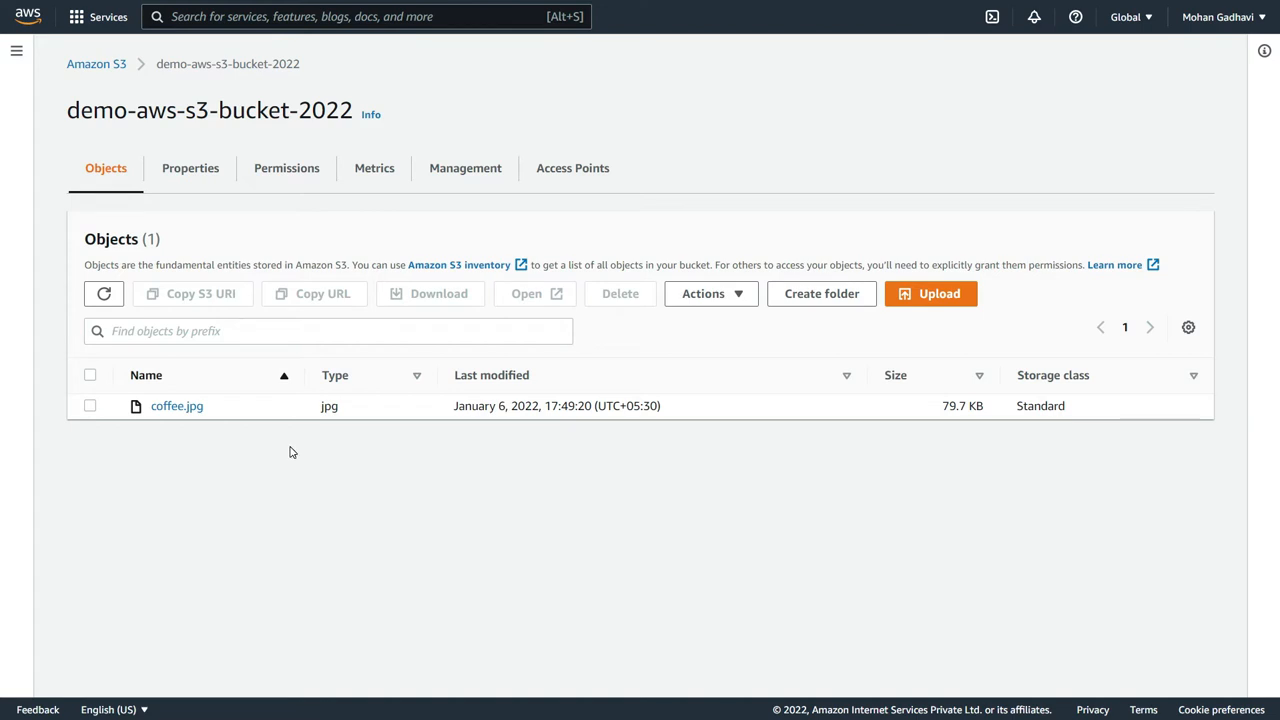
Enable Bucket Versioning in the properties of demo-aws-s3-bucket-2022 and save the change
click(172, 170)
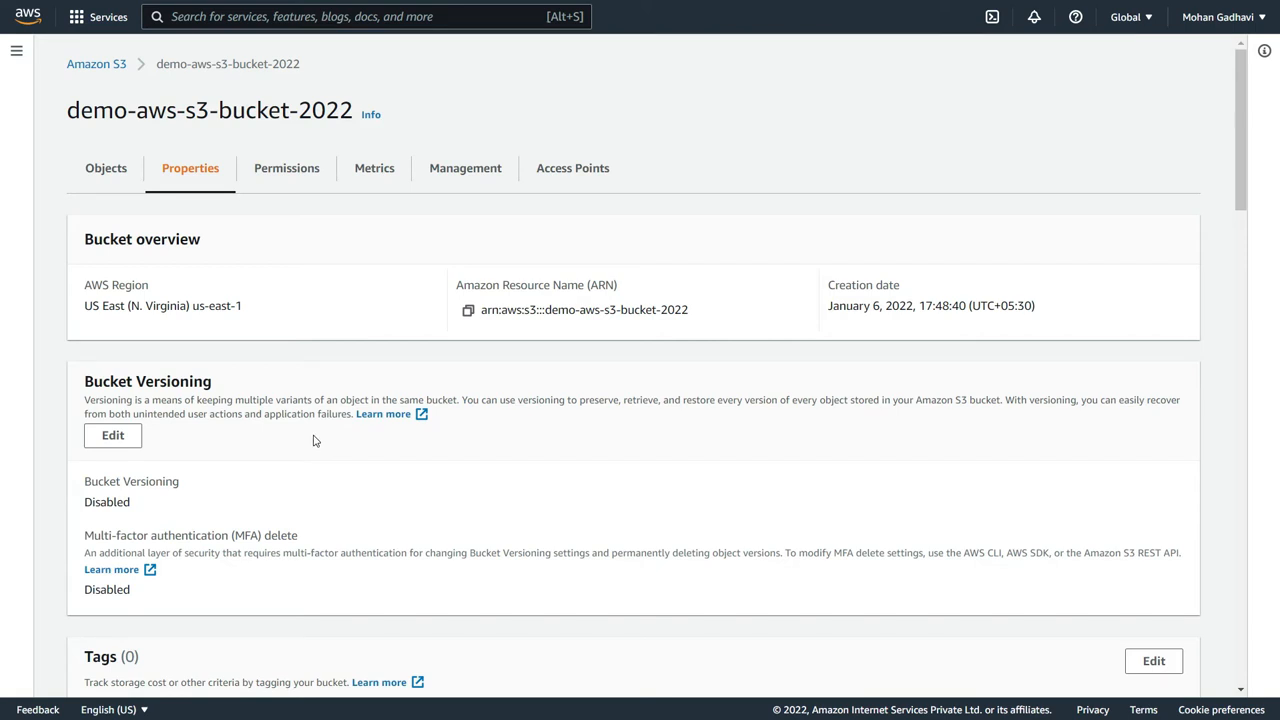
click(125, 437)
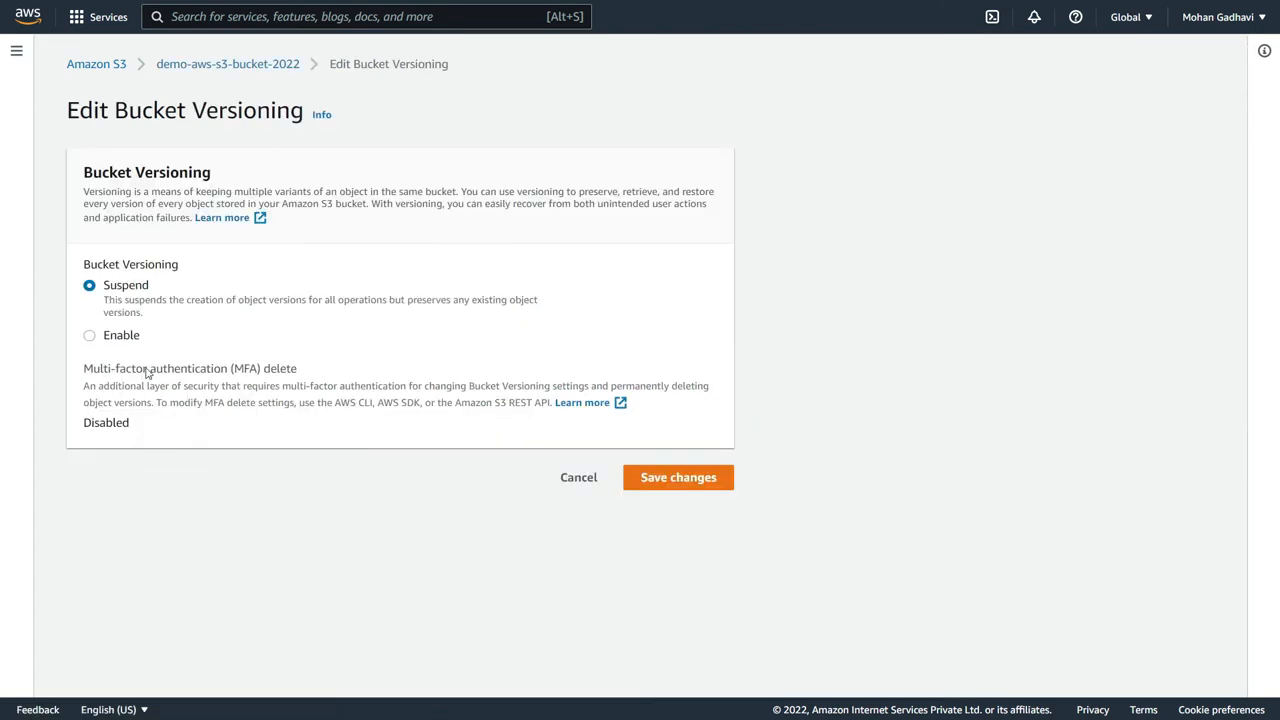
click(111, 337)
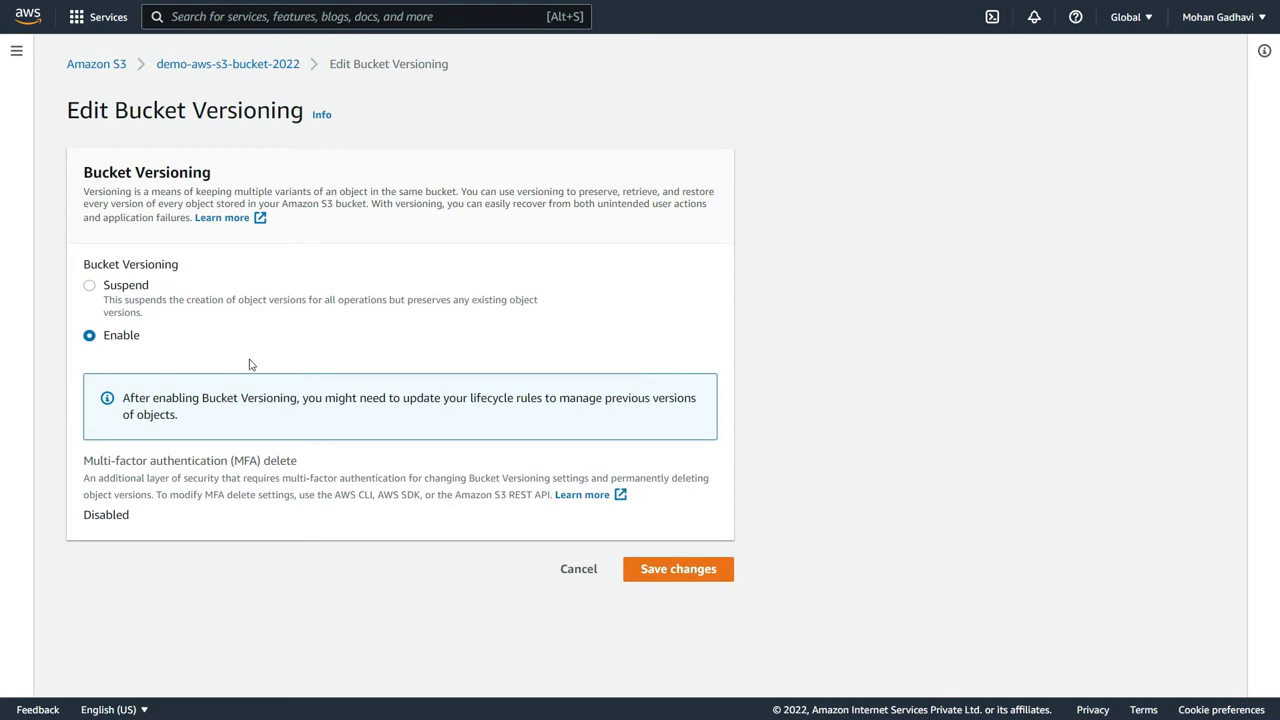
click(671, 570)
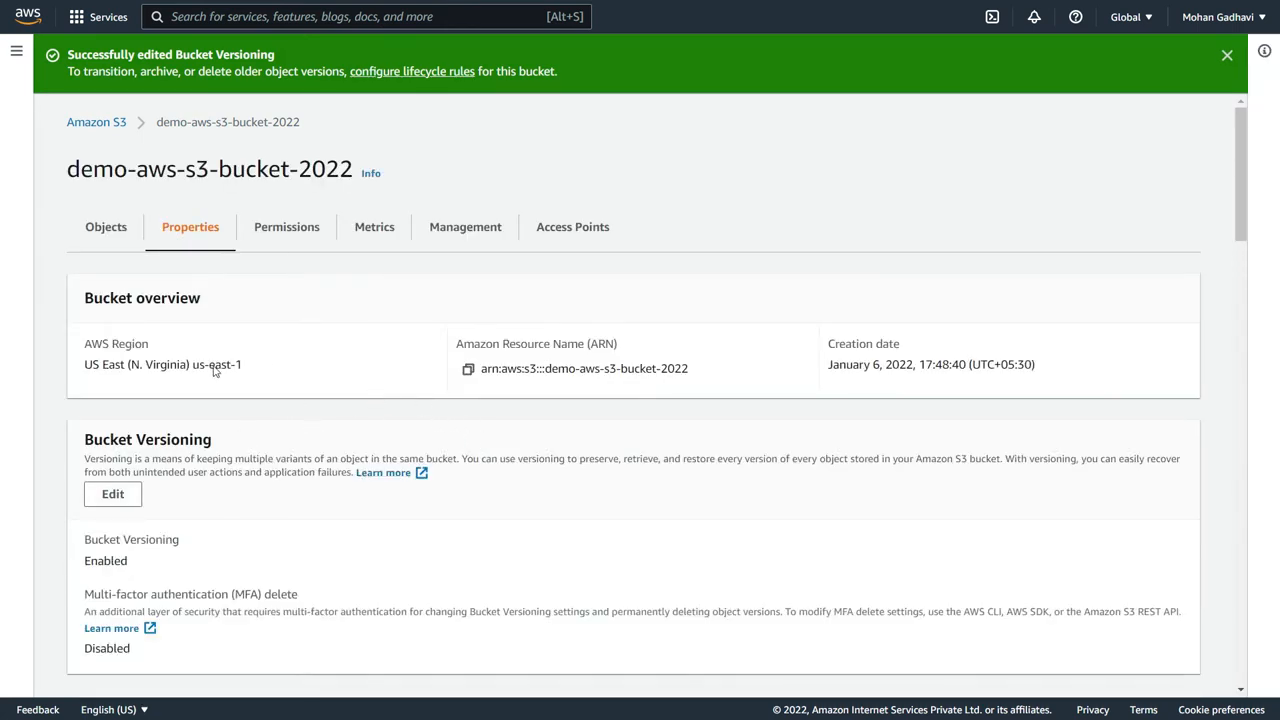
Show object versions in the bucket's object list and check the version ID of coffee.jpg
click(106, 229)
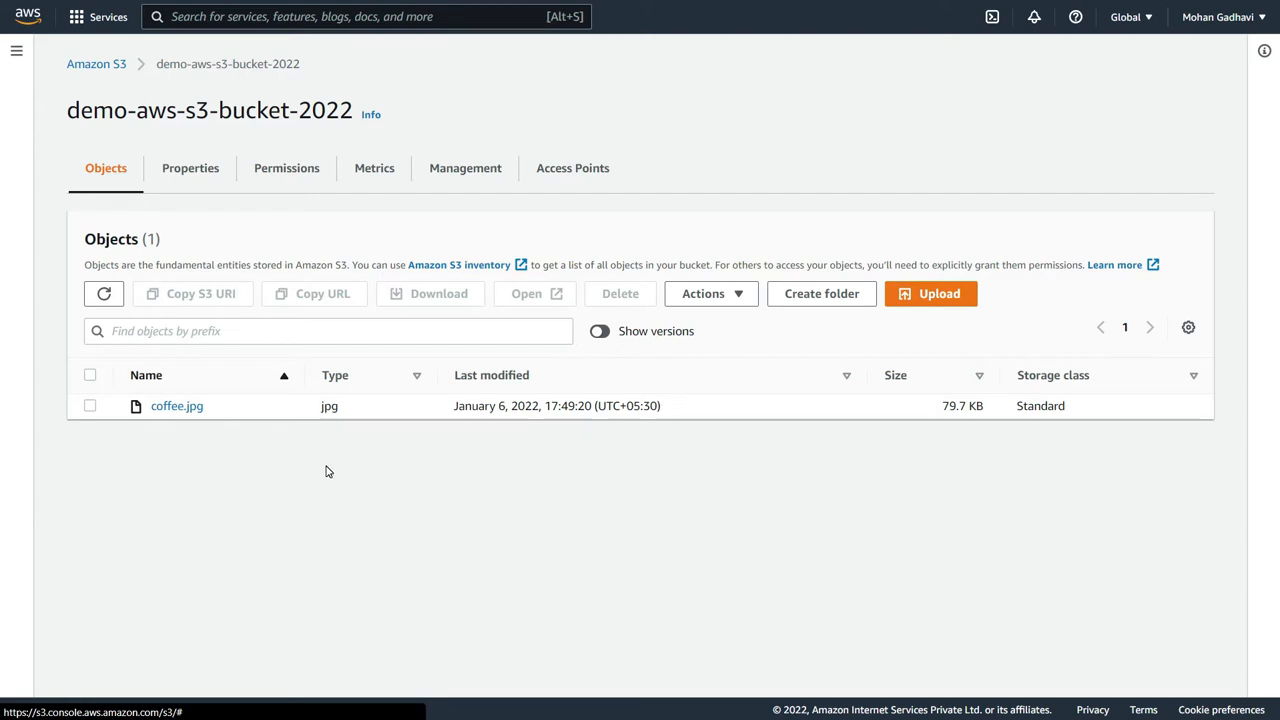
click(594, 333)
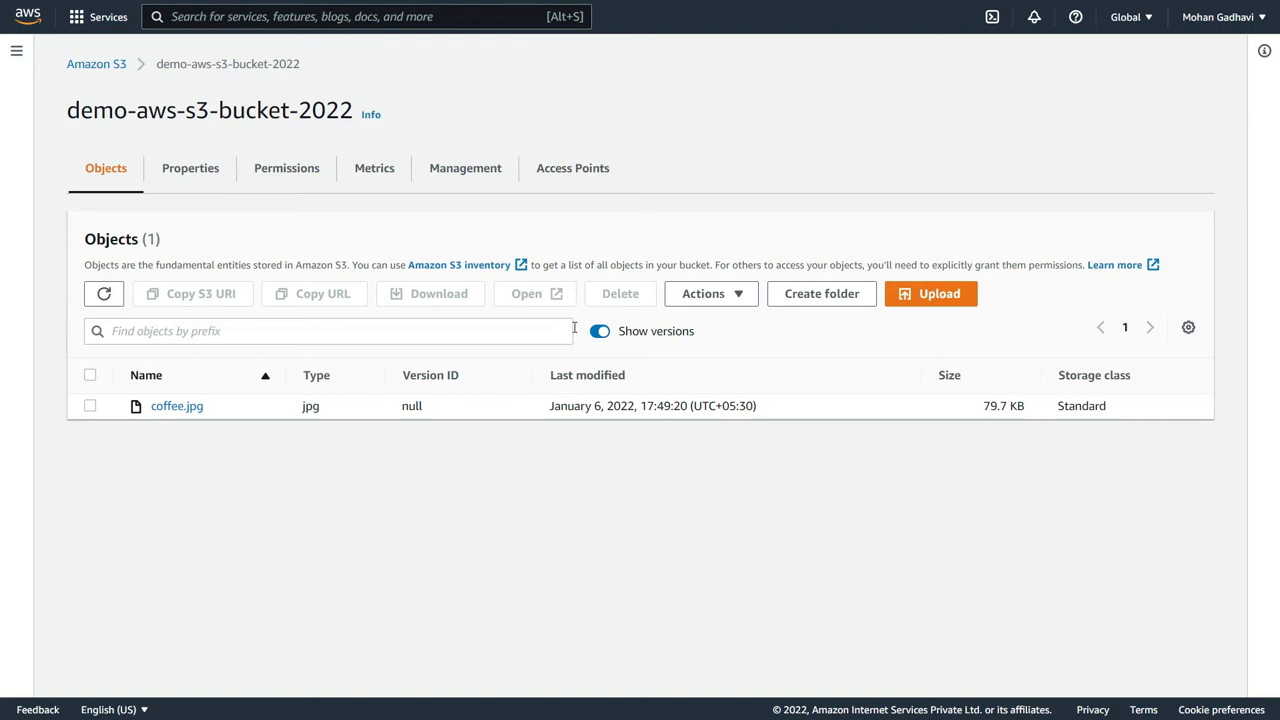
drag(398, 408, 443, 410)
click(462, 428)
Upload beach.jpg from the Documents folder to the root of demo-aws-s3-bucket-2022
click(970, 292)
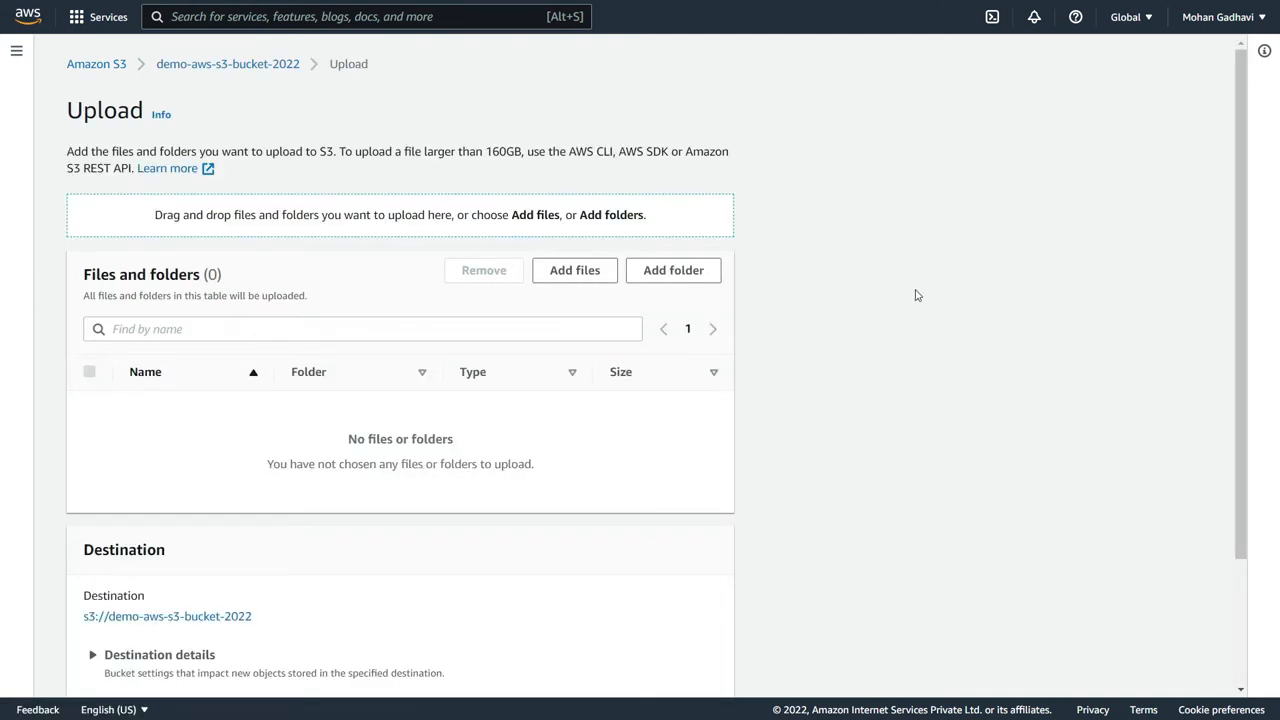
click(583, 263)
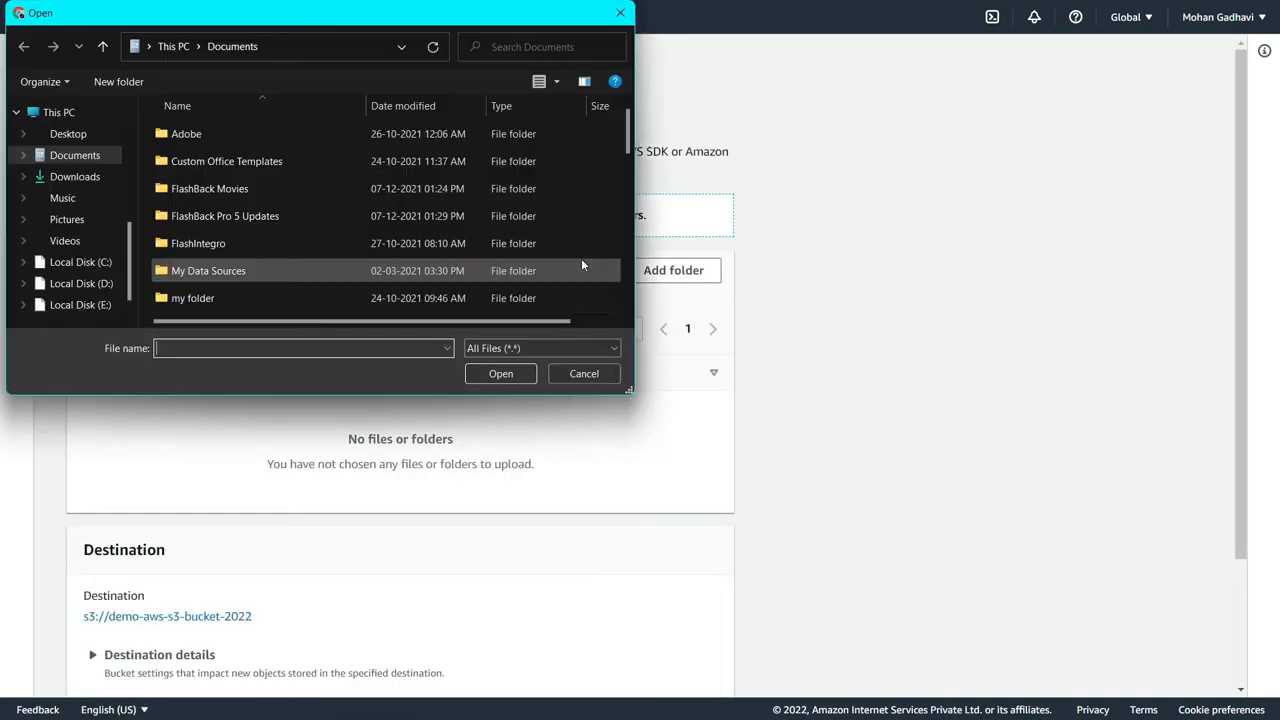
scroll(340, 245, down, 4)
scroll(329, 246, down, 1)
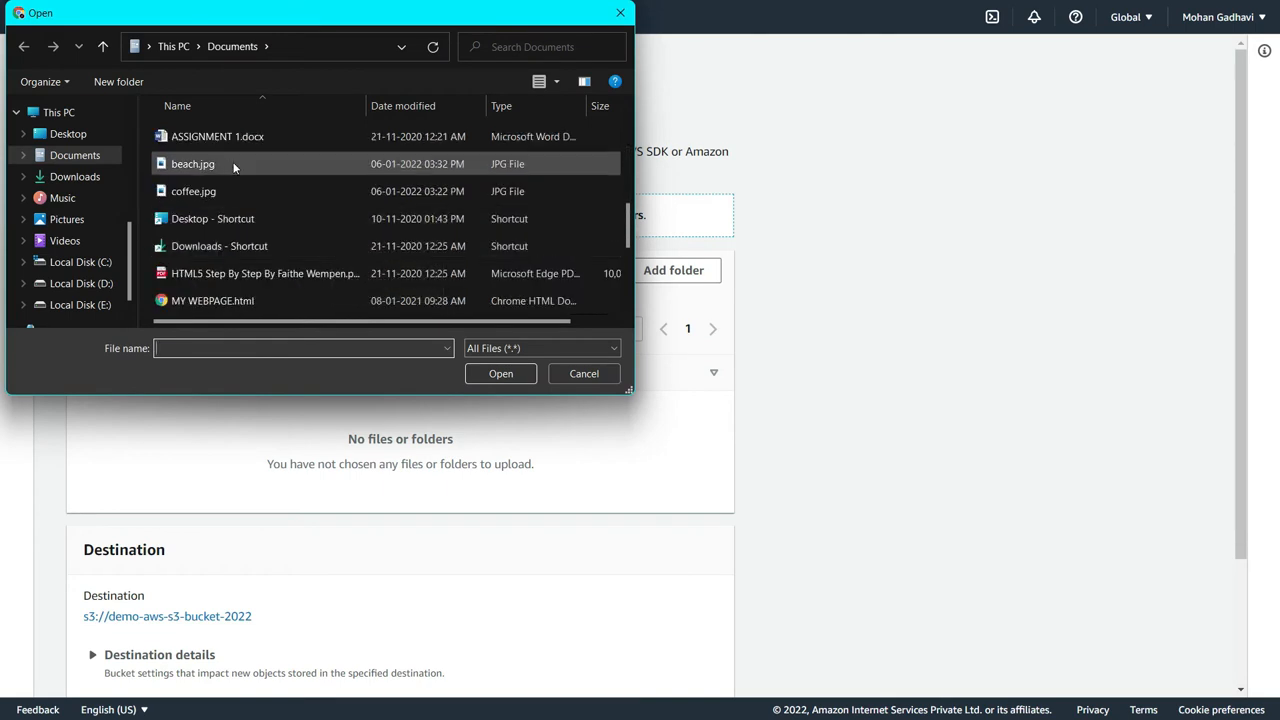
click(234, 165)
click(522, 372)
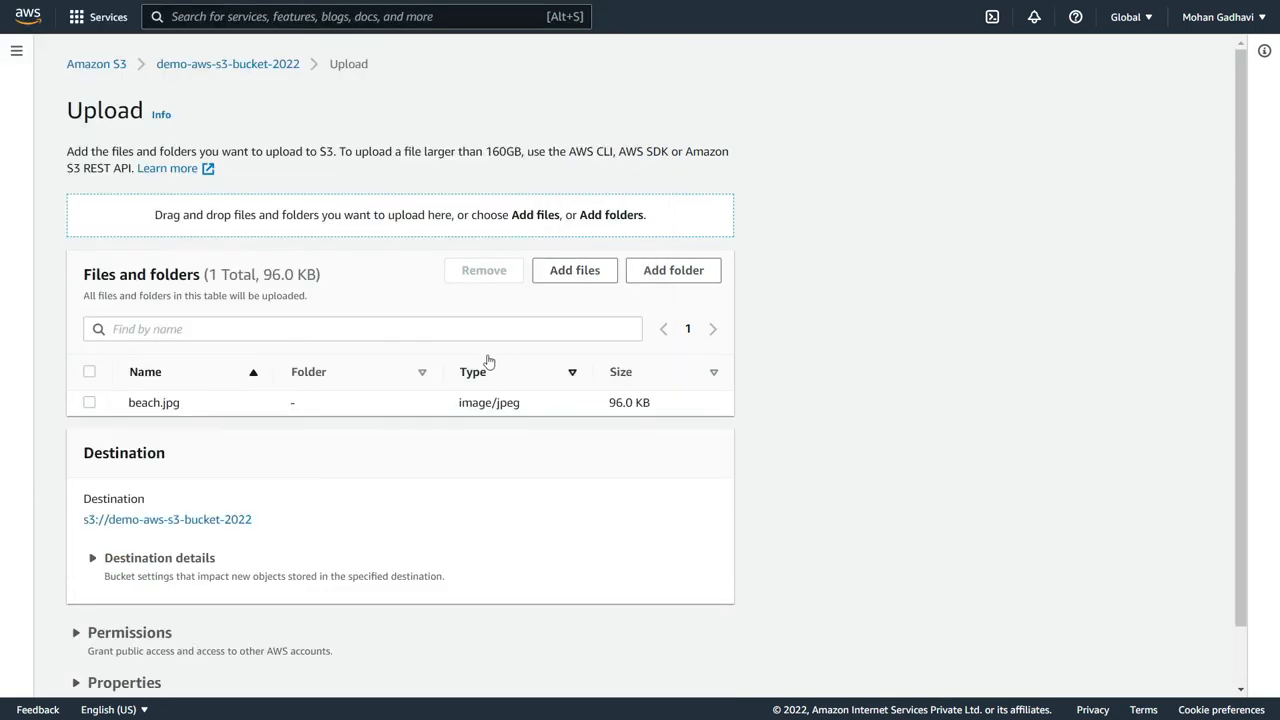
scroll(354, 443, down, 2)
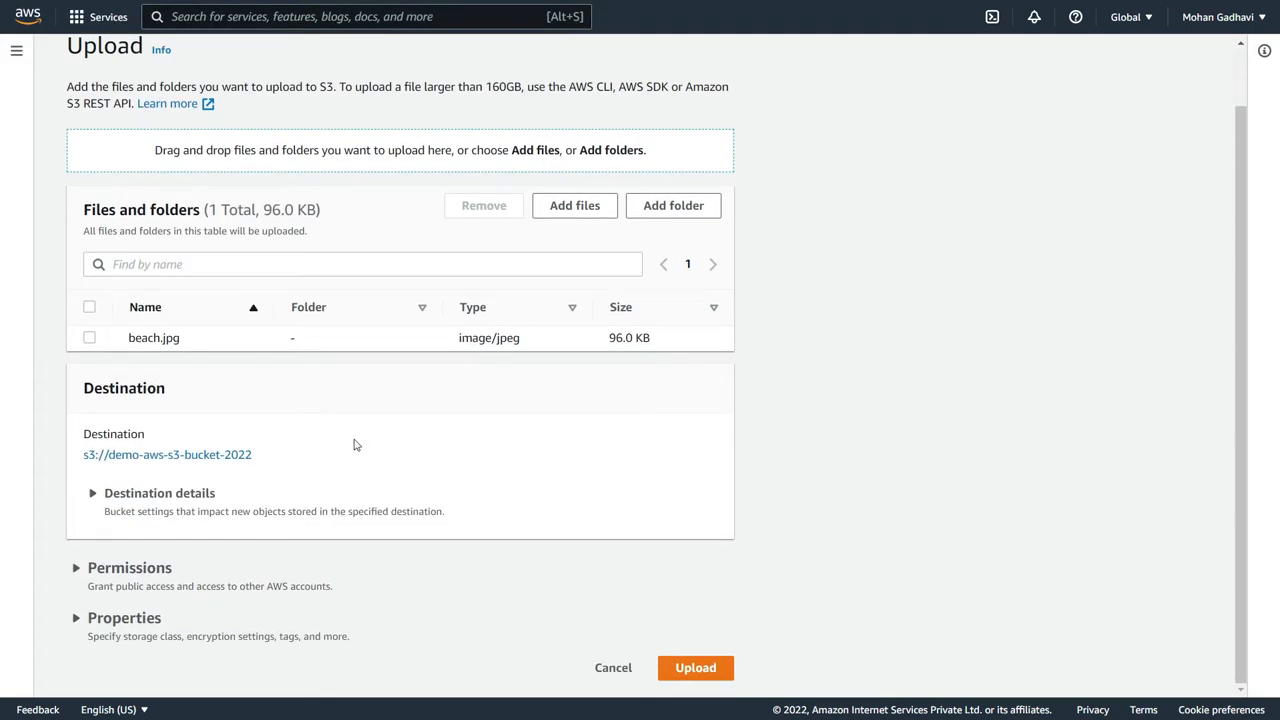
click(702, 662)
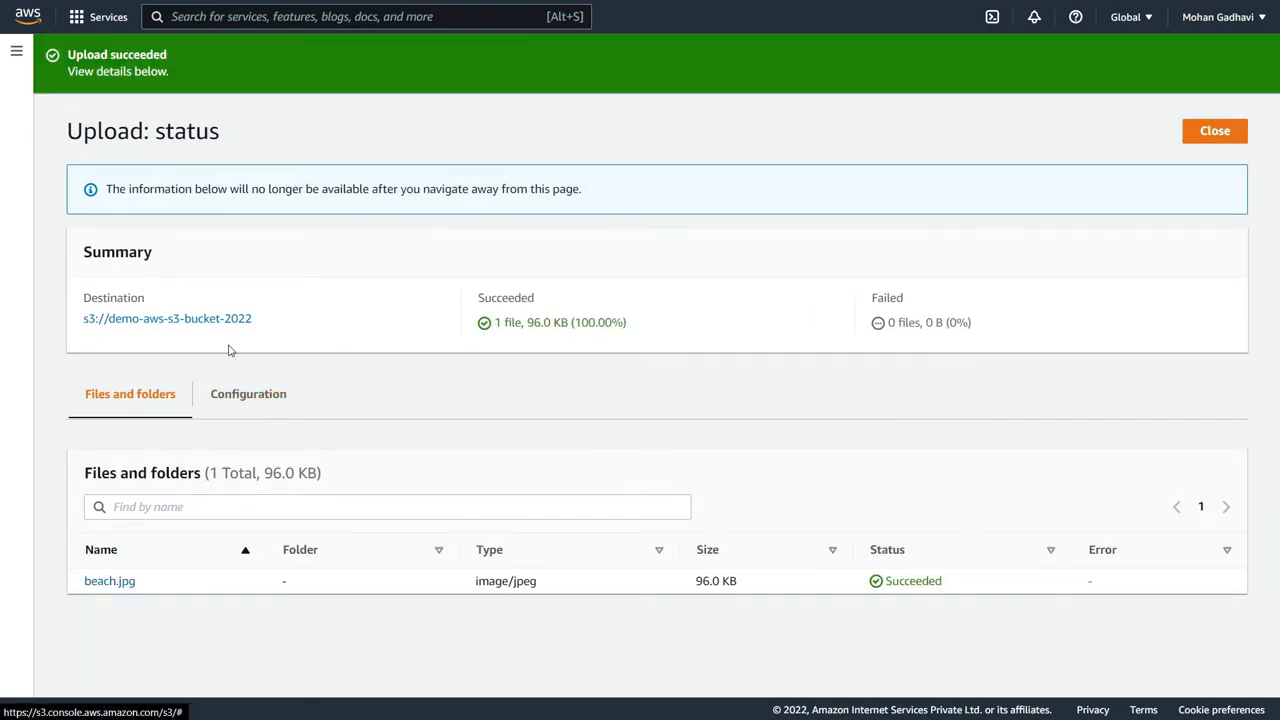
Return to the bucket's object list, show object versions and check the version ID of beach.jpg
click(214, 319)
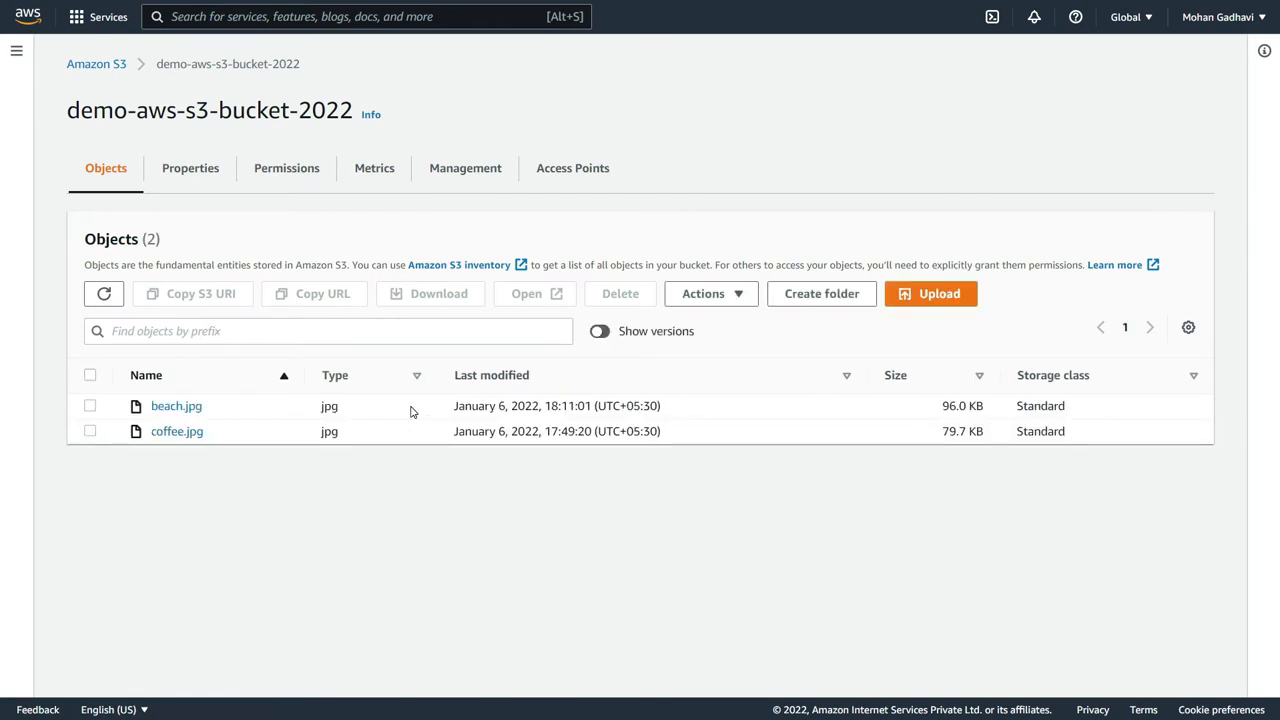
click(615, 333)
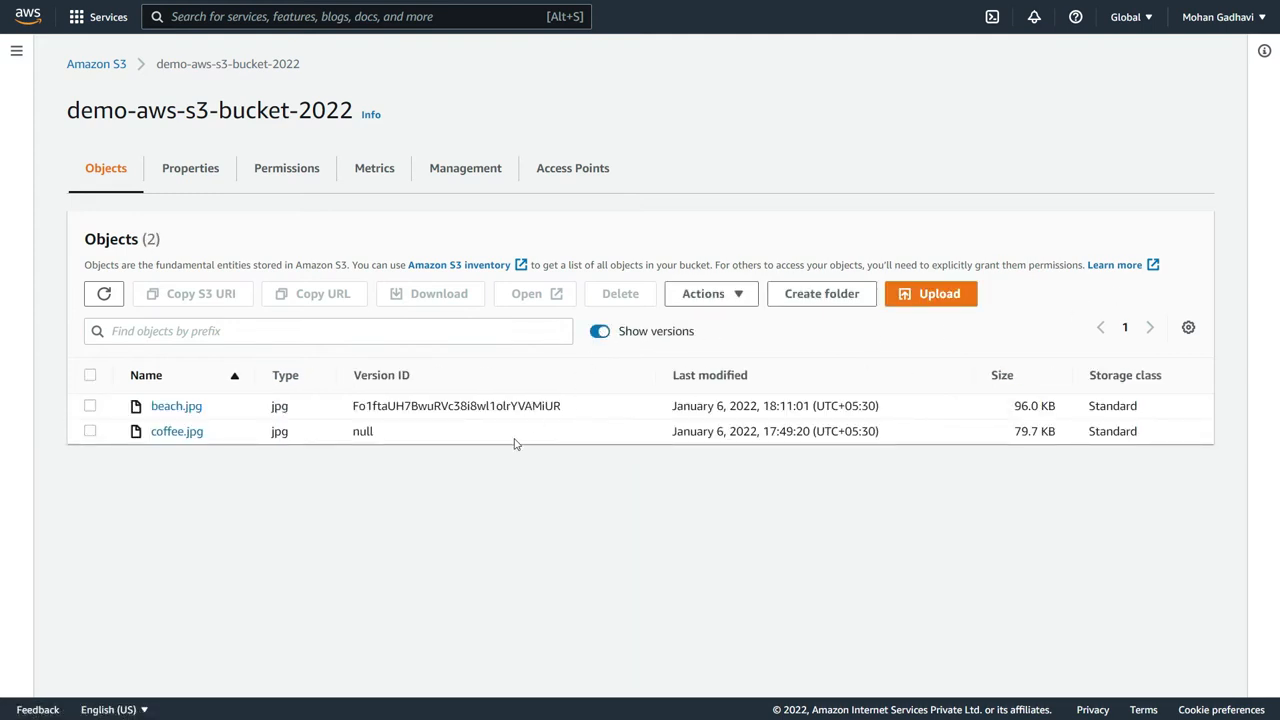
drag(343, 403, 588, 384)
click(567, 410)
Upload the same beach.jpg to the bucket again to create a second version of the object
click(938, 292)
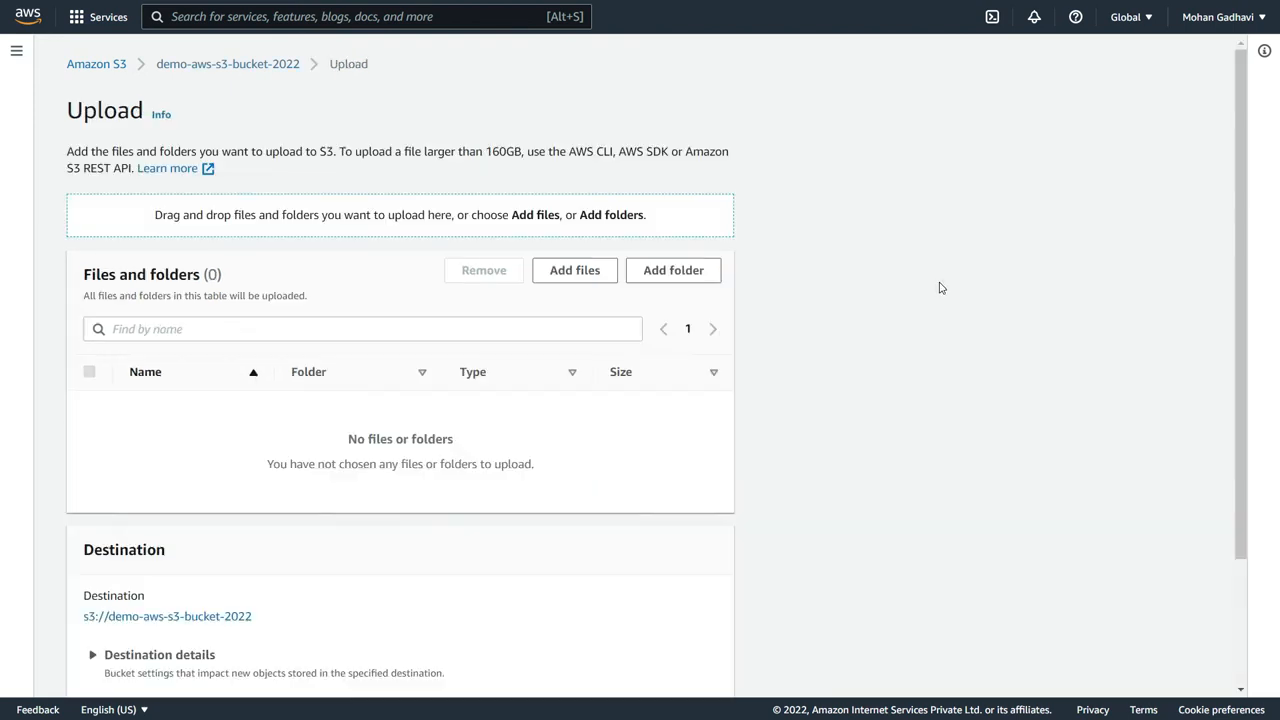
click(586, 270)
scroll(310, 239, down, 5)
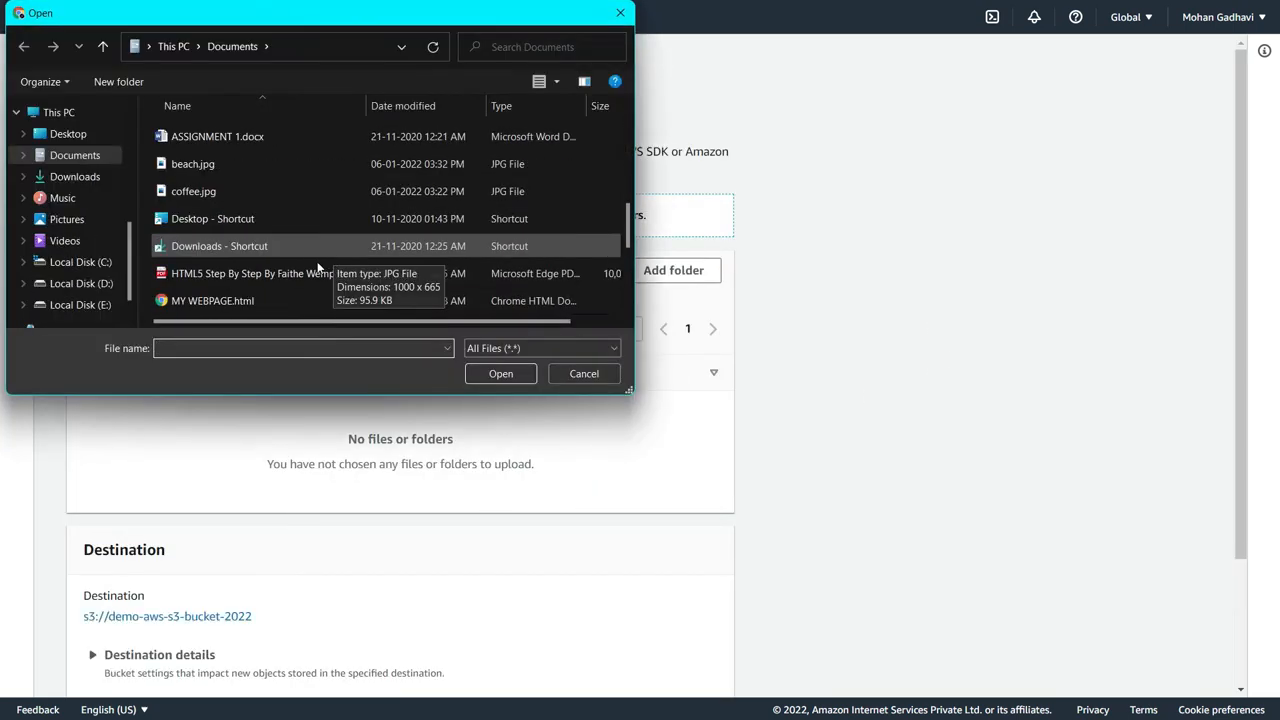
click(251, 163)
click(500, 373)
scroll(600, 550, down, 2)
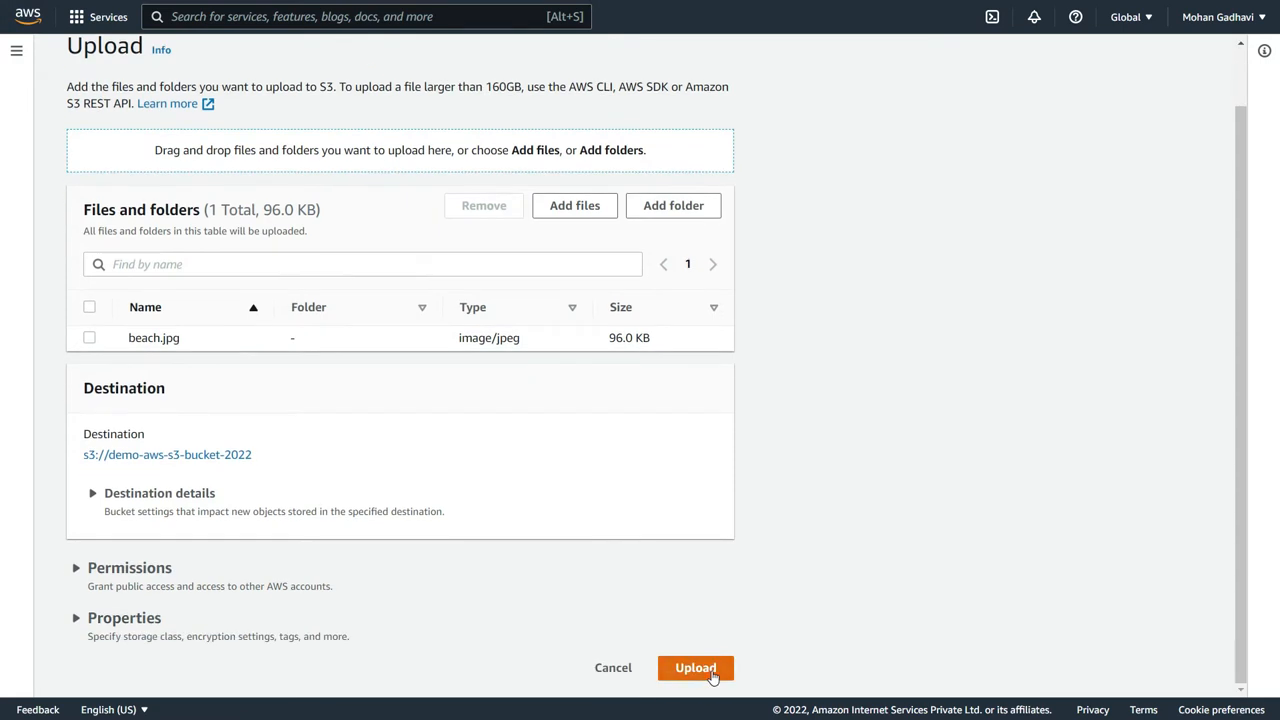
click(700, 670)
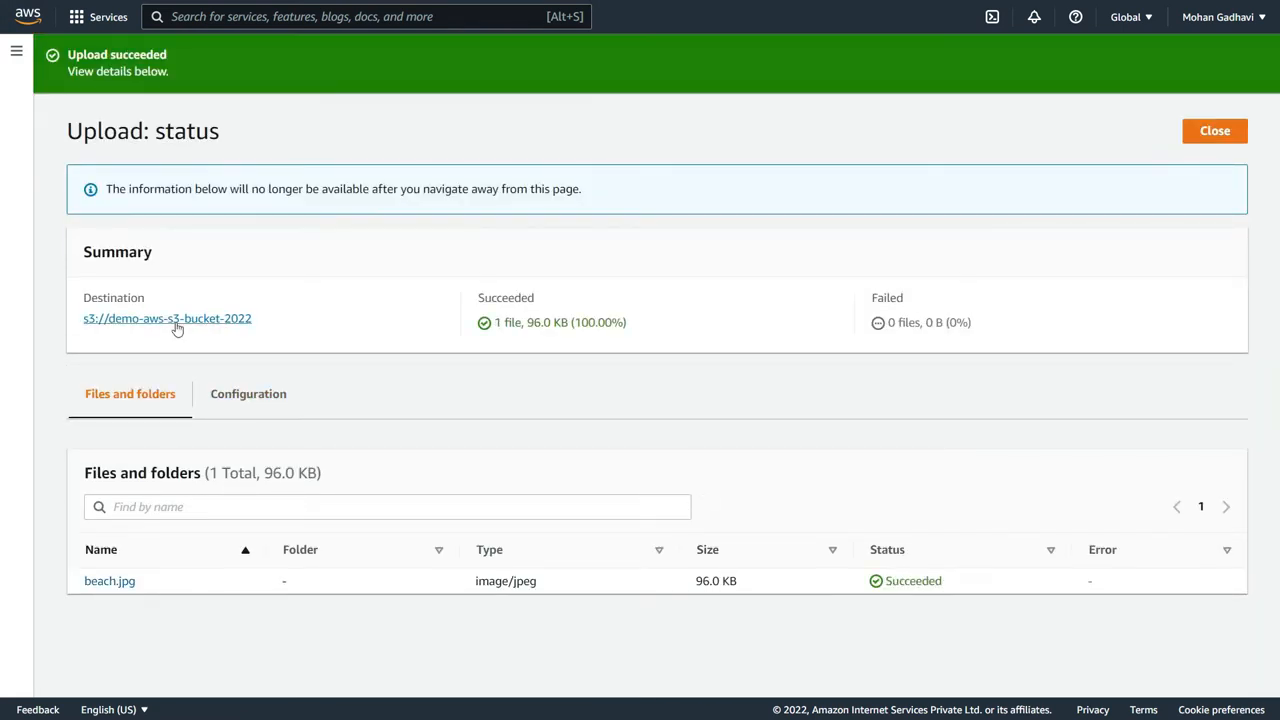
Return to the bucket's object list, show object versions and compare the version IDs of the two beach.jpg uploads
click(175, 320)
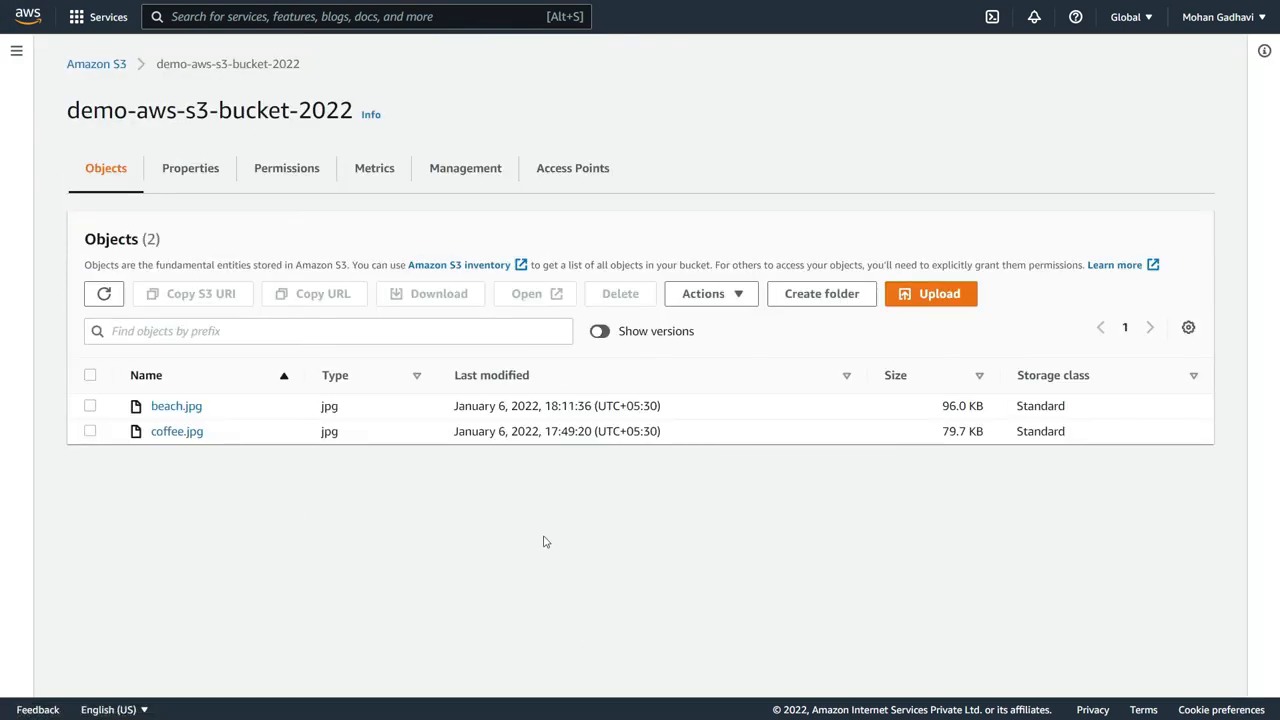
click(600, 331)
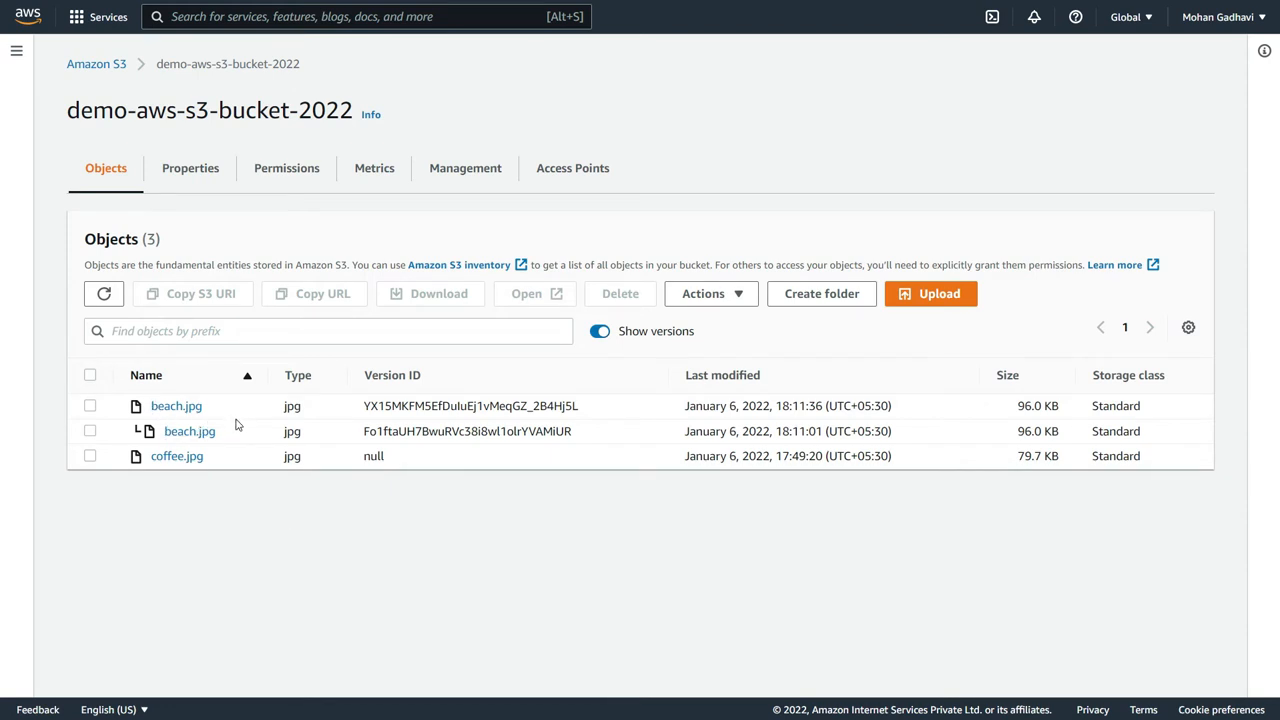
drag(362, 431, 590, 445)
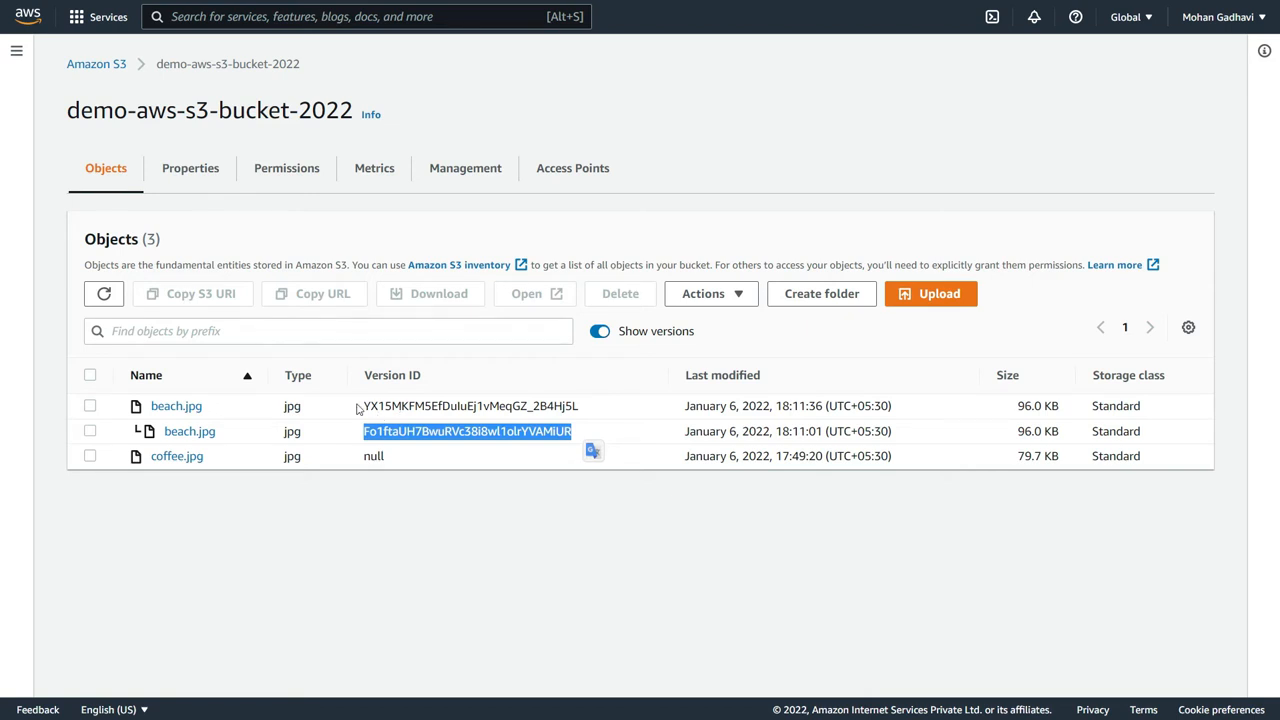
drag(359, 406, 580, 409)
click(579, 380)
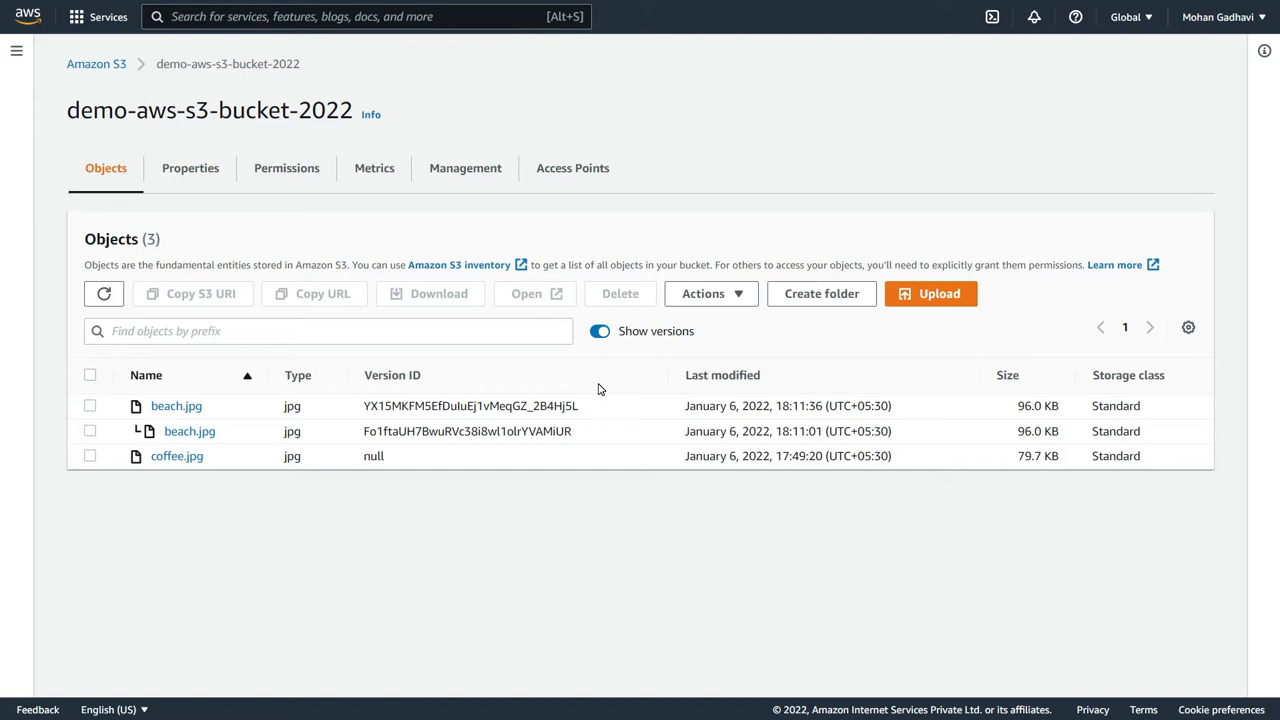
Upload coffee.jpg from the Documents folder to demo-aws-s3-bucket-2022 again to create a new version of it
click(944, 293)
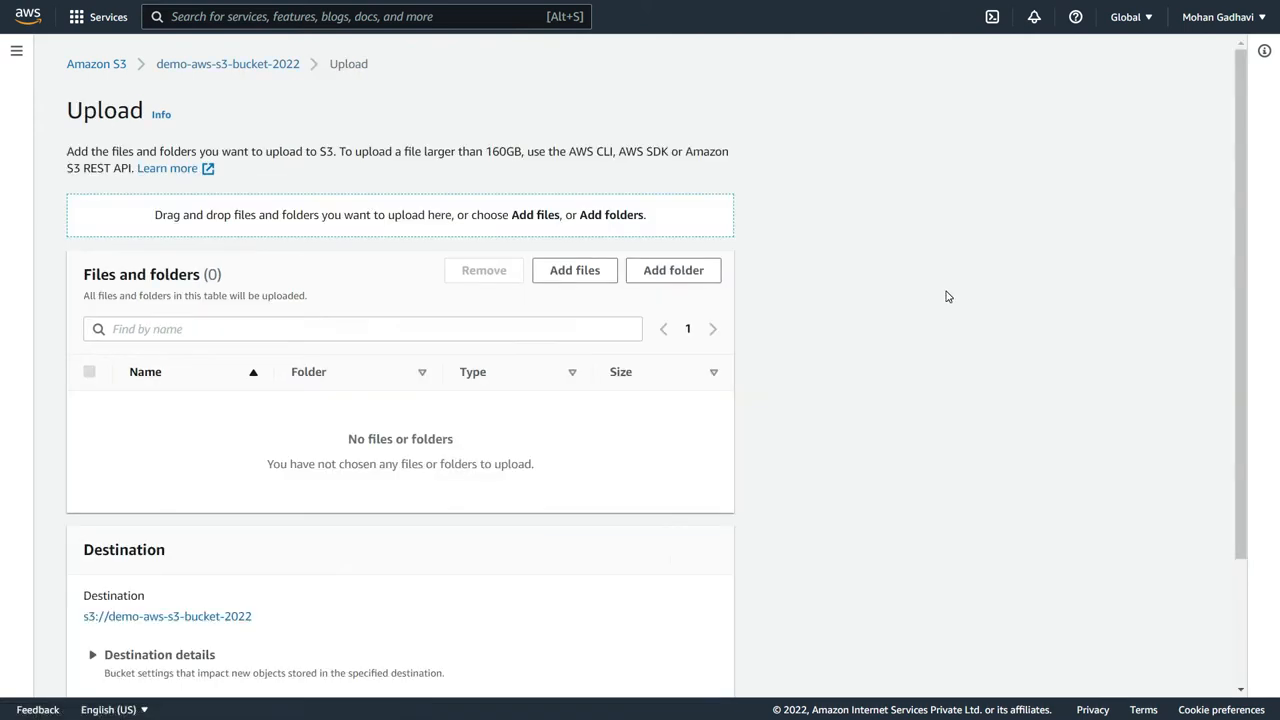
click(598, 280)
scroll(436, 249, down, 3)
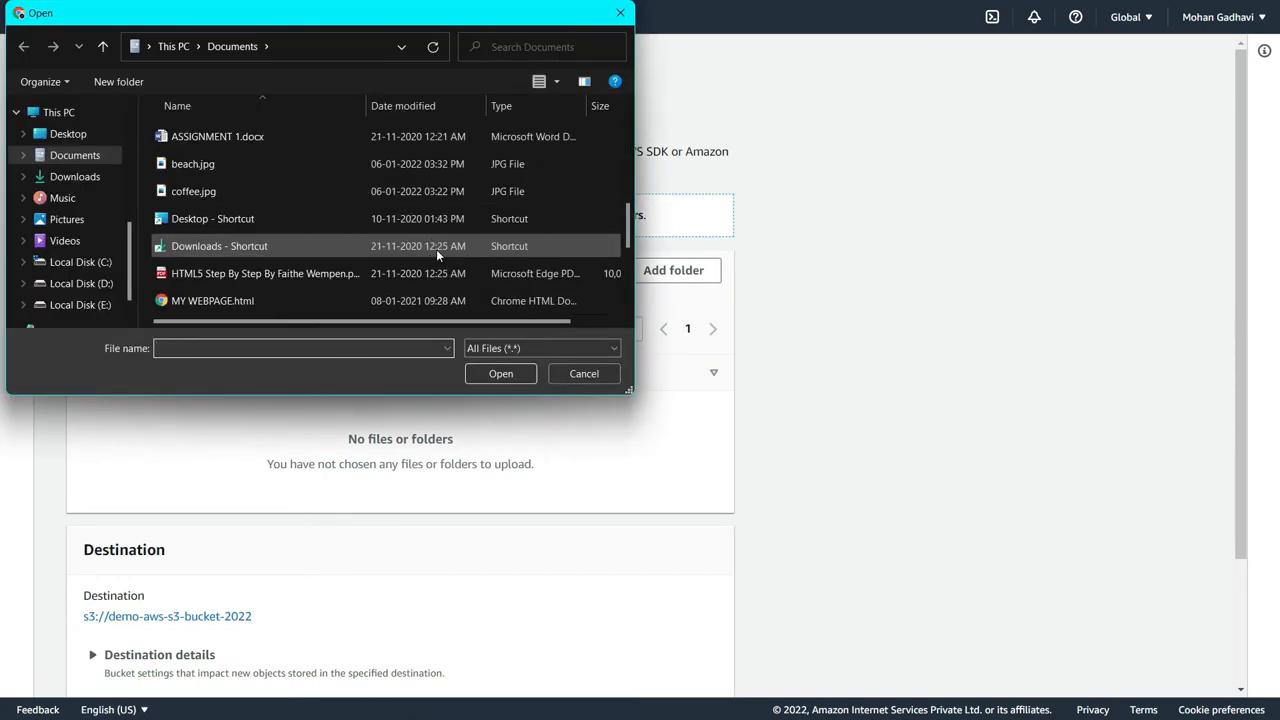
click(349, 190)
click(501, 374)
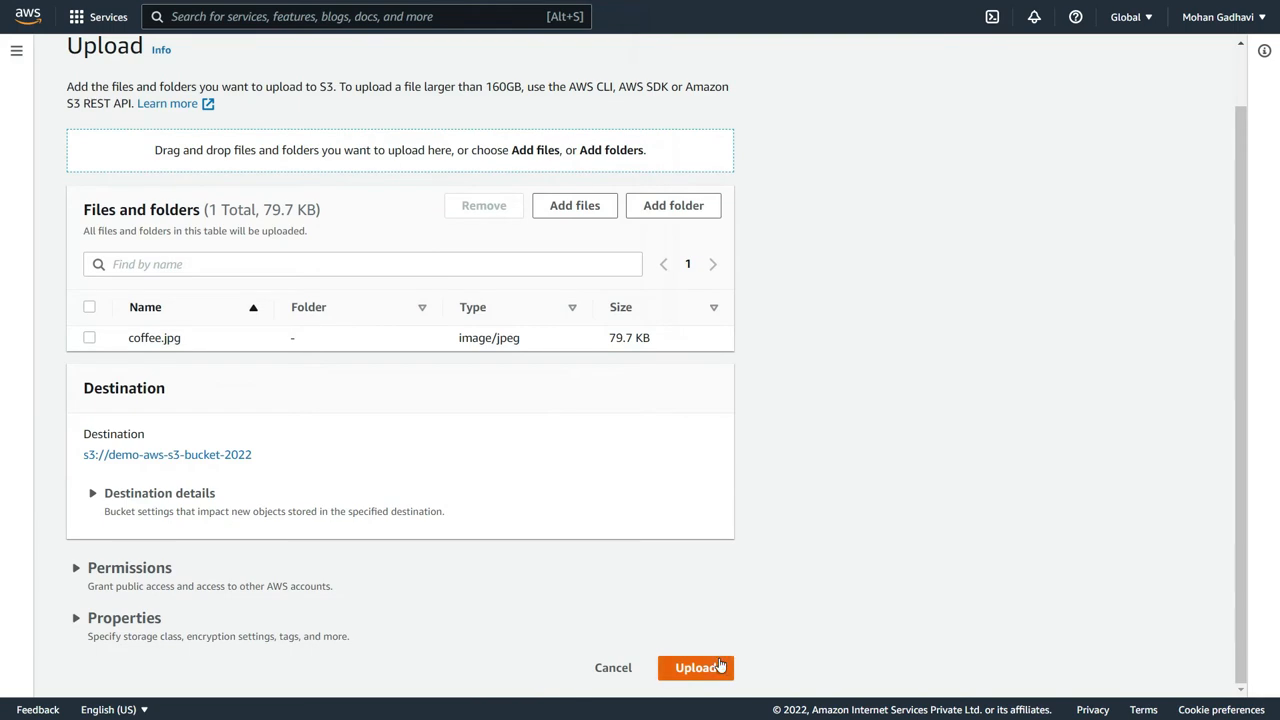
click(688, 667)
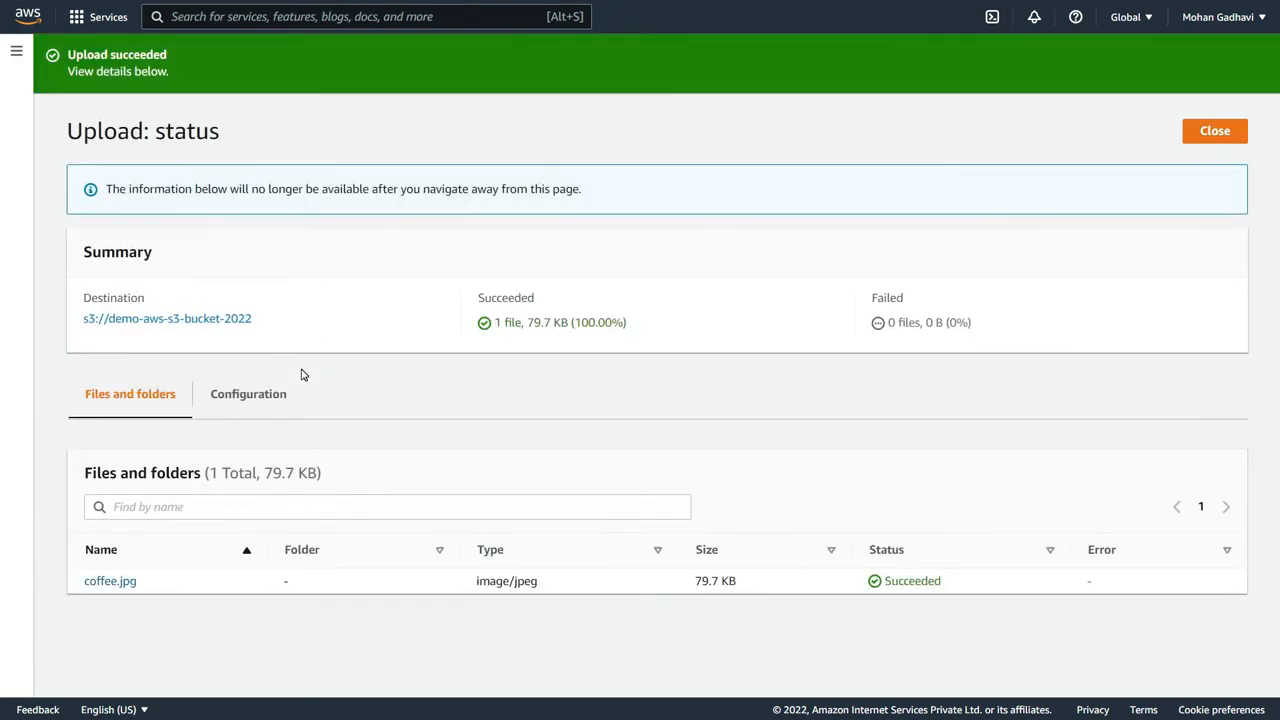
Return to the bucket's object list, show object versions and compare the version IDs of the coffee.jpg entries
click(196, 318)
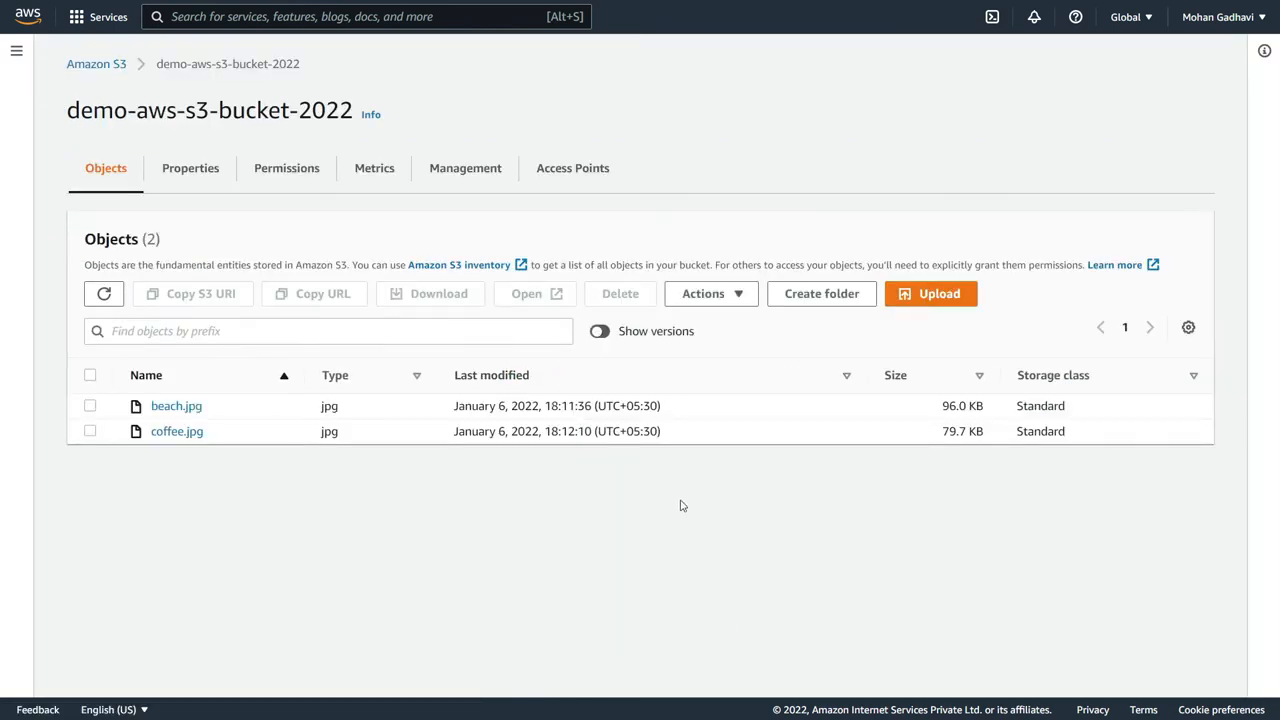
click(607, 334)
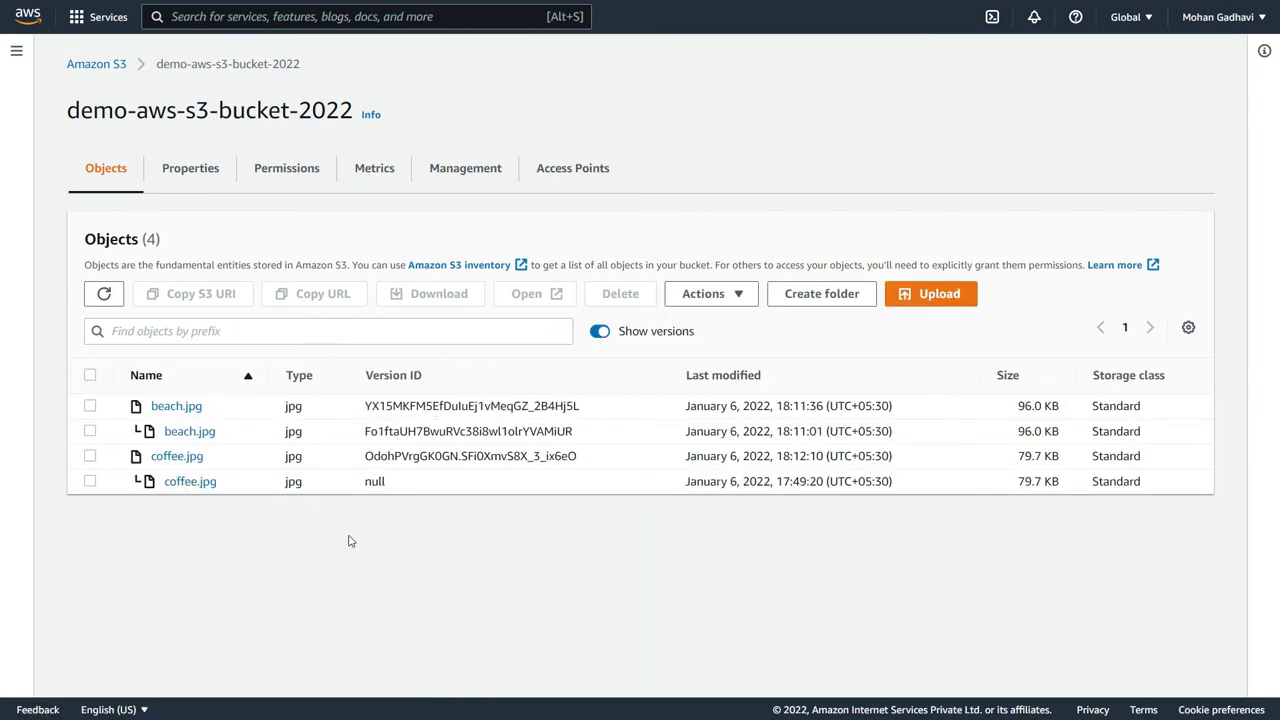
drag(358, 458, 588, 458)
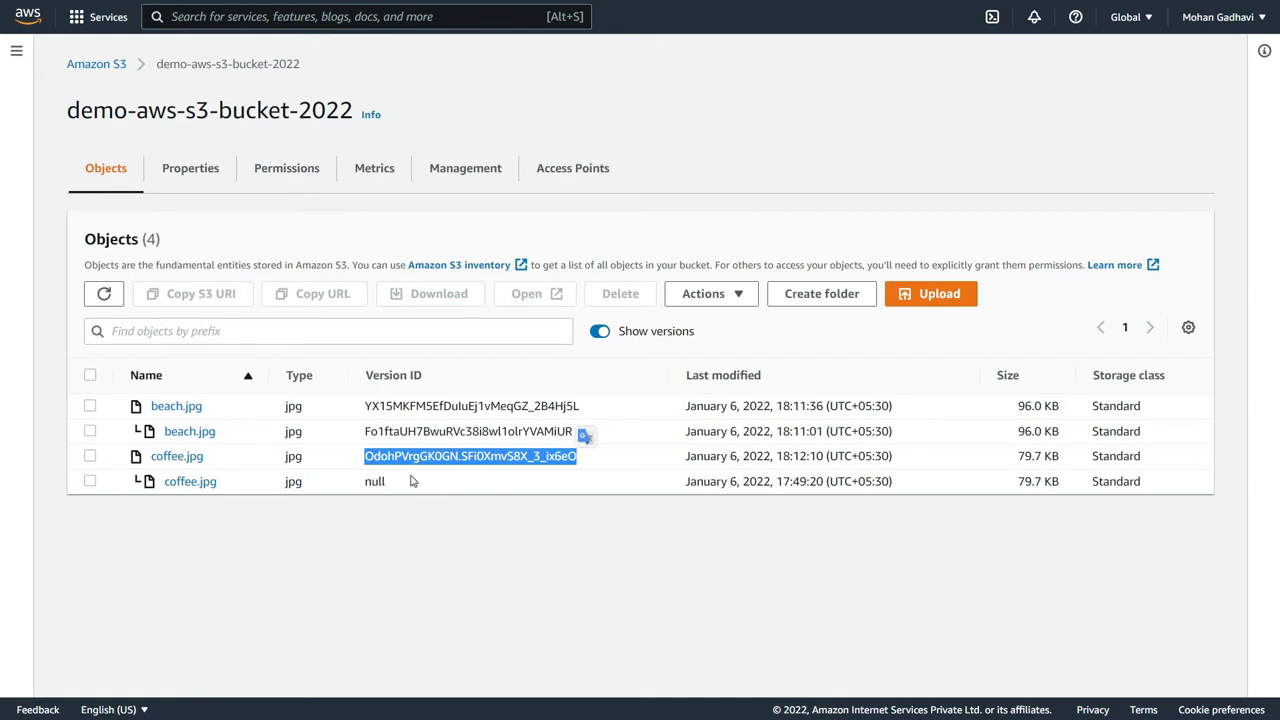
drag(403, 481, 364, 482)
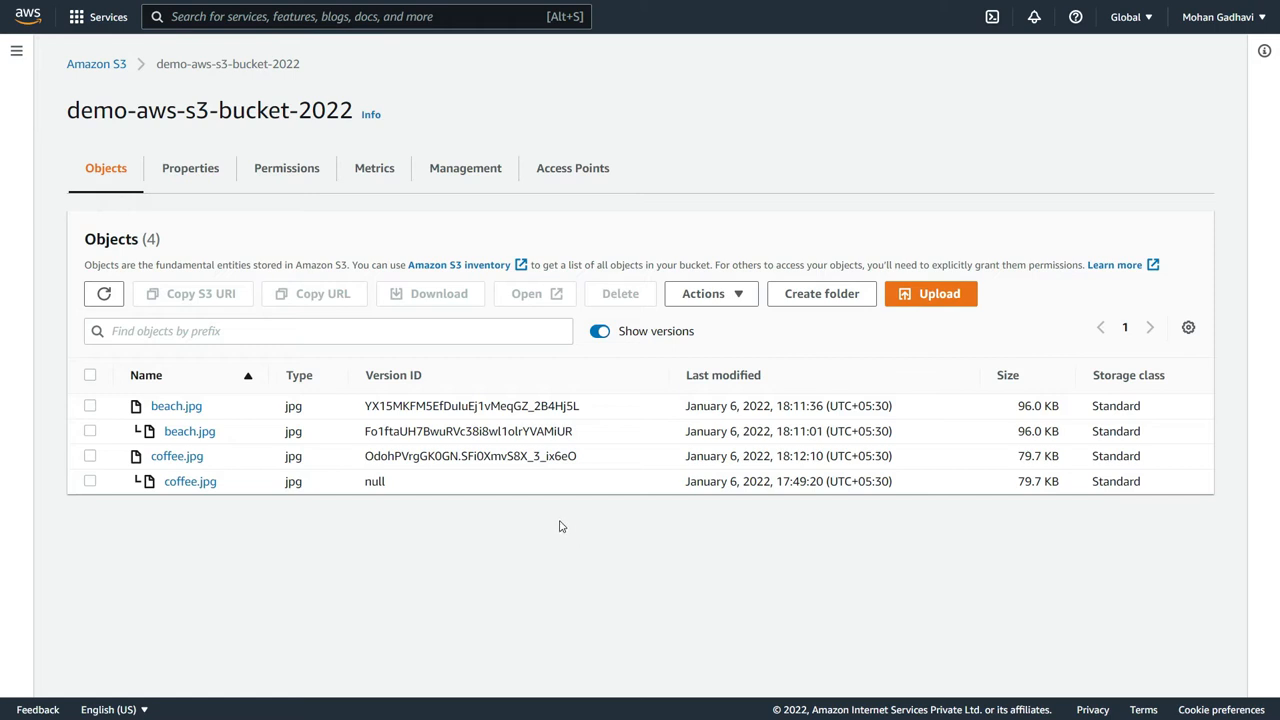
Hide object versions and delete beach.jpg from the bucket, confirming with "delete"
click(602, 333)
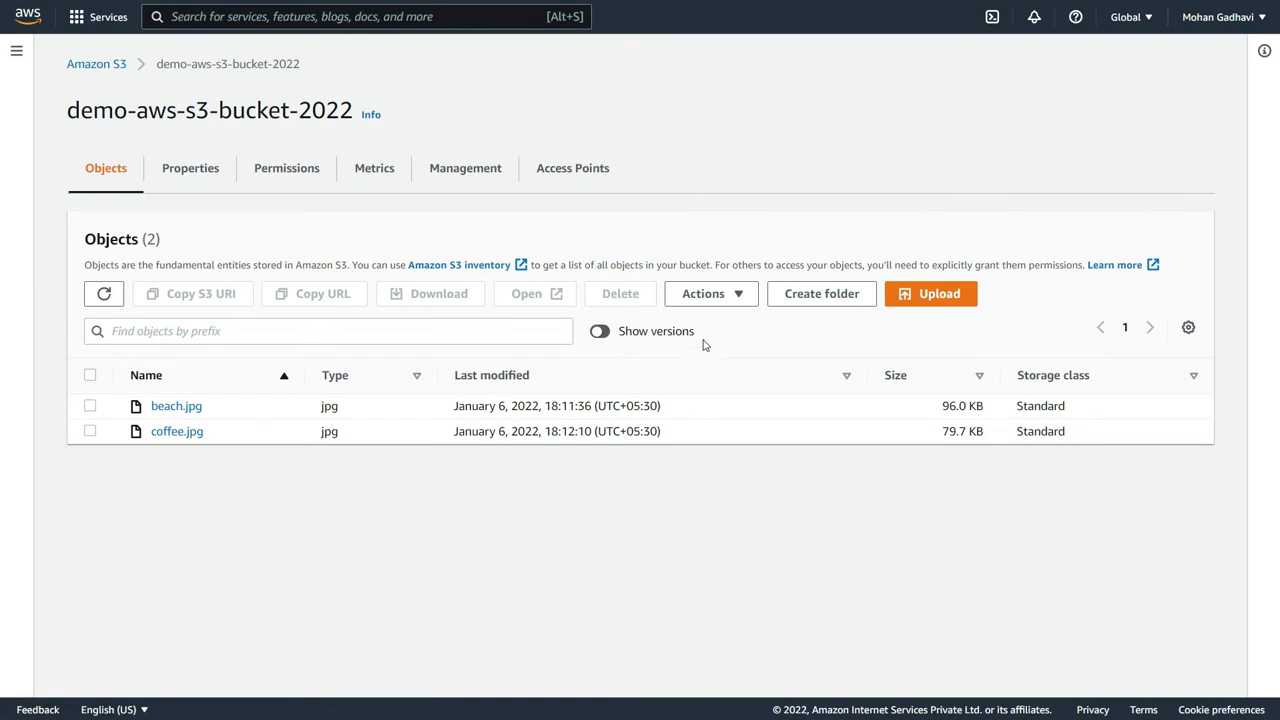
click(90, 406)
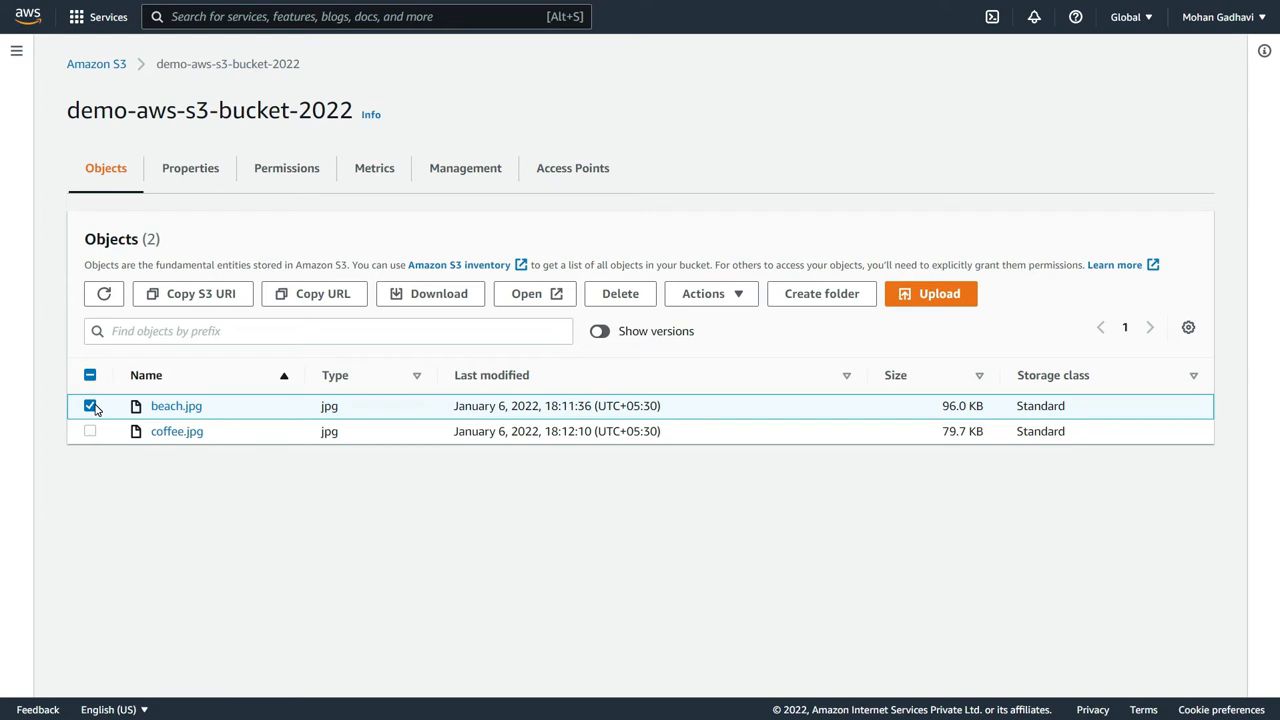
click(644, 296)
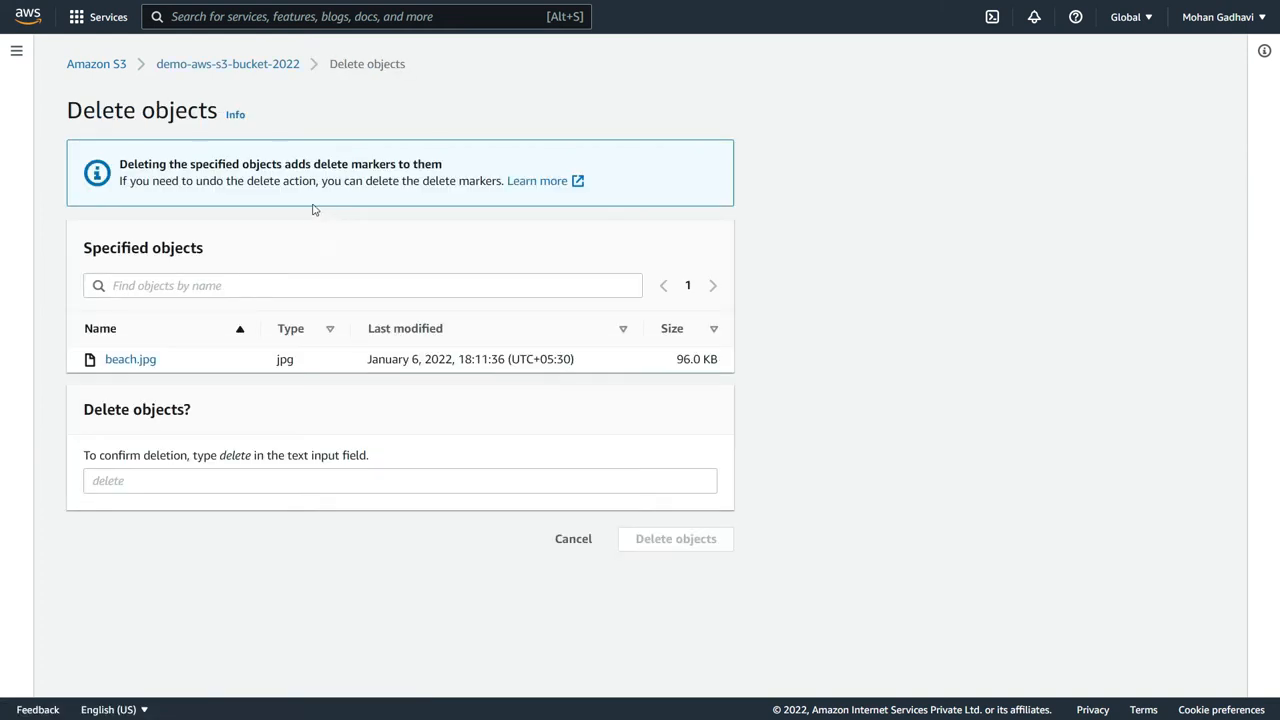
drag(118, 164, 443, 163)
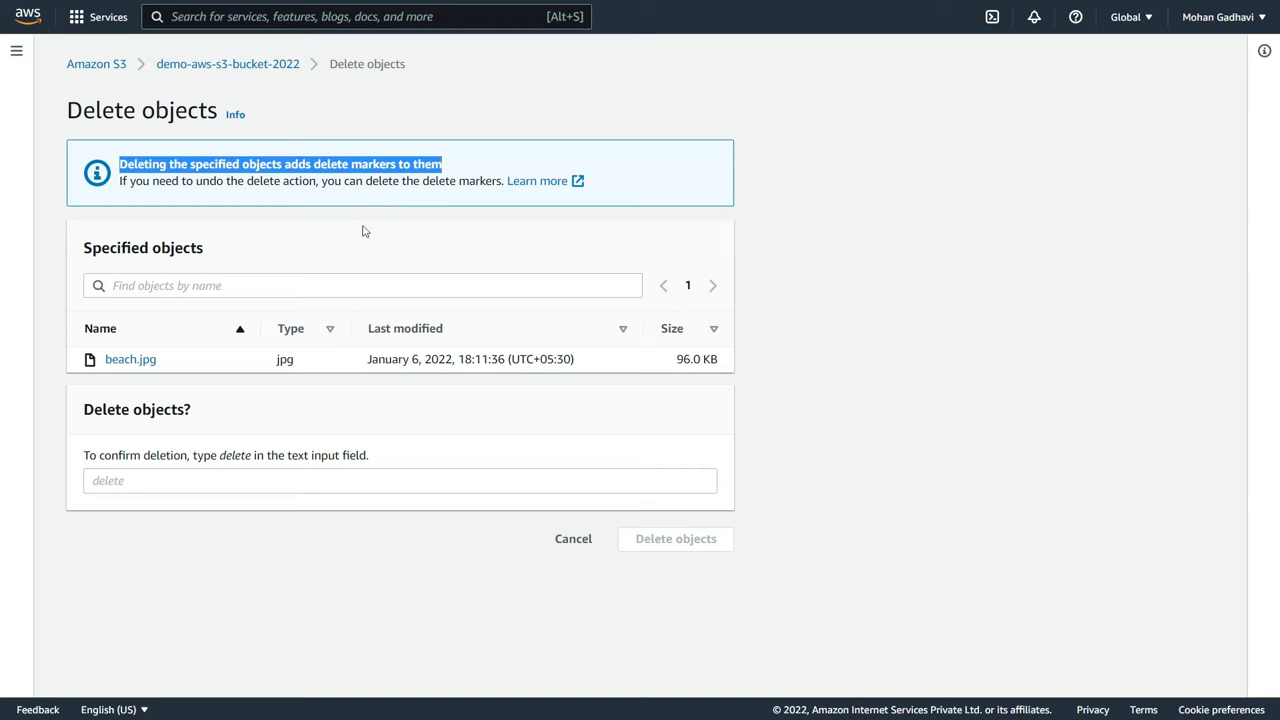
click(139, 476)
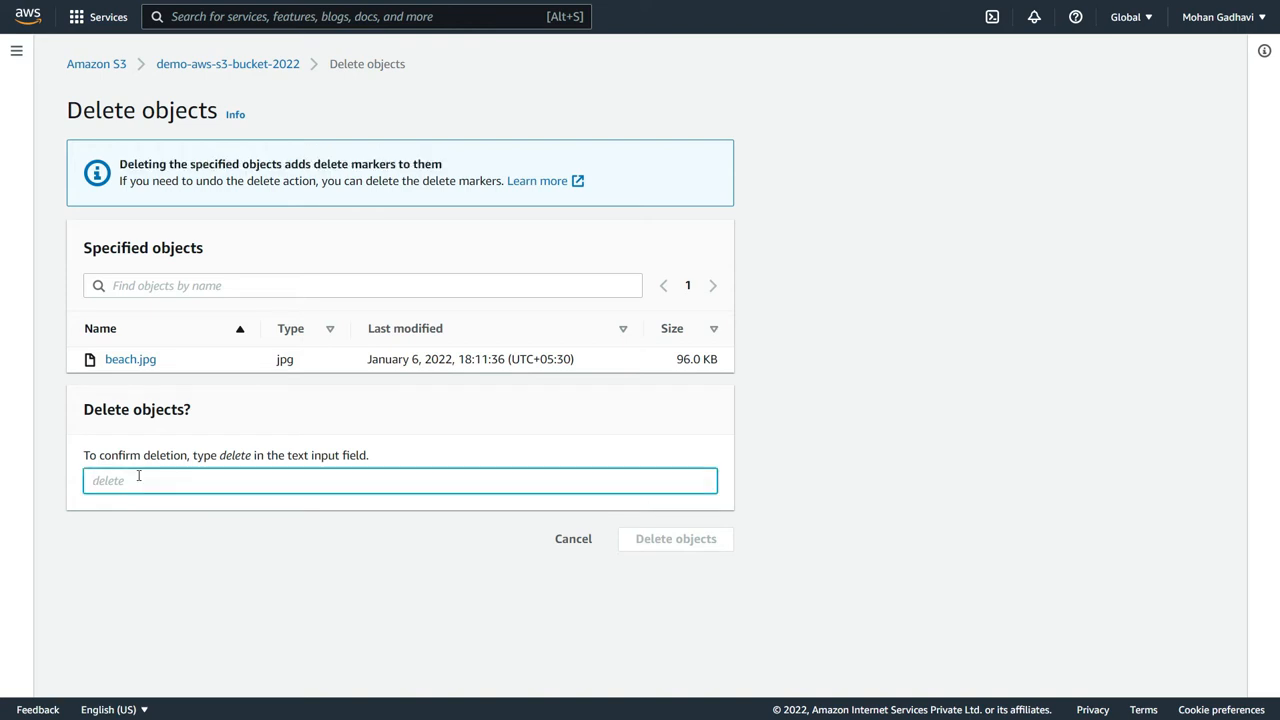
text(delete)
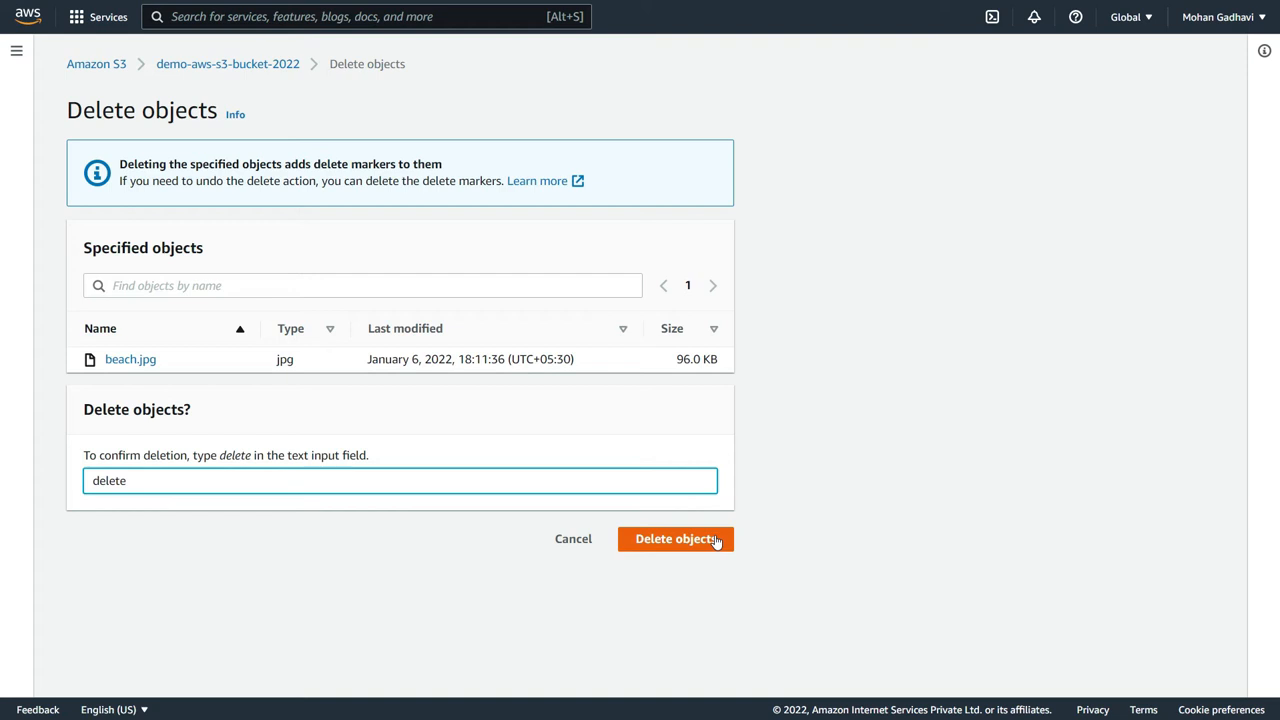
click(716, 541)
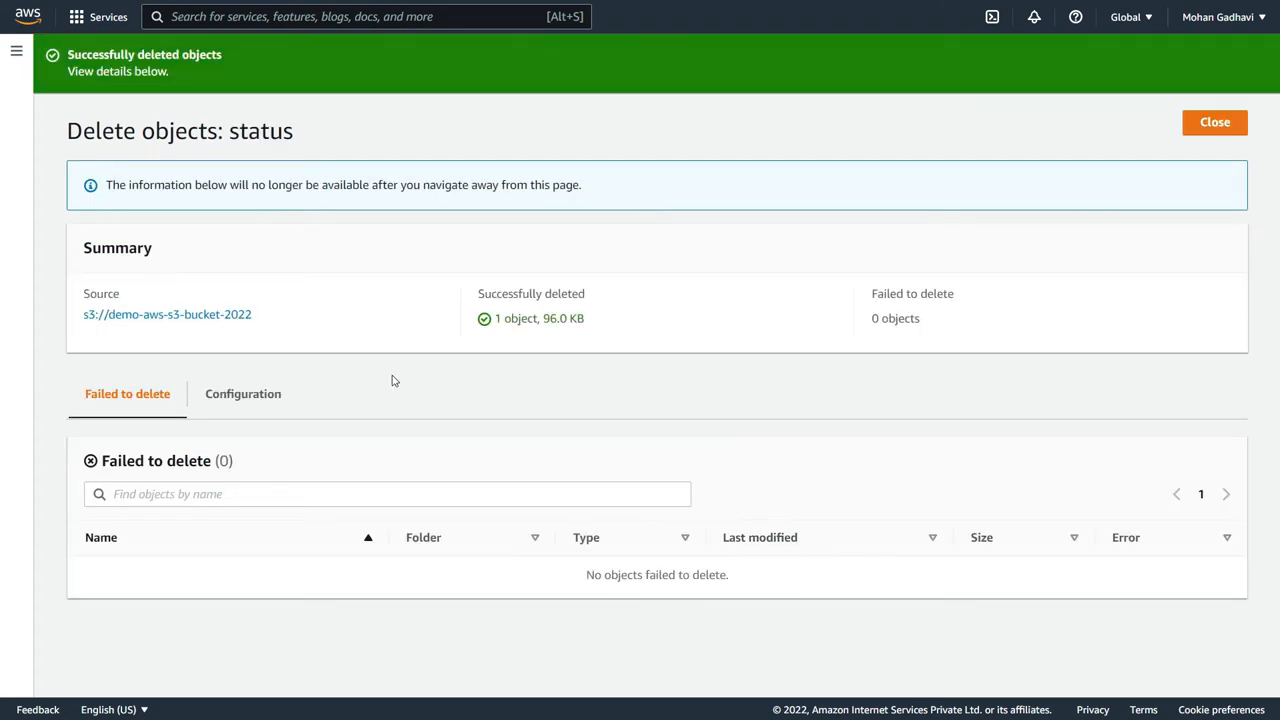
Return to the bucket's object list and show object versions to examine the entries of the deleted beach.jpg
click(188, 316)
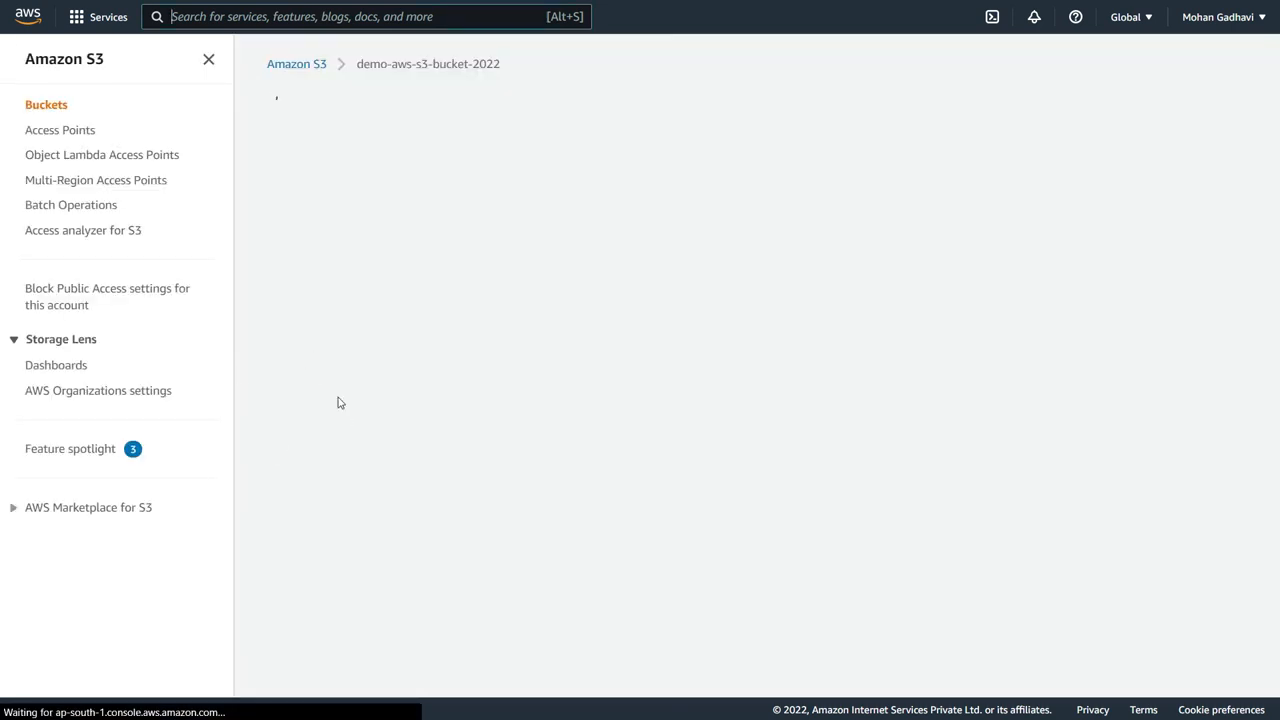
click(208, 60)
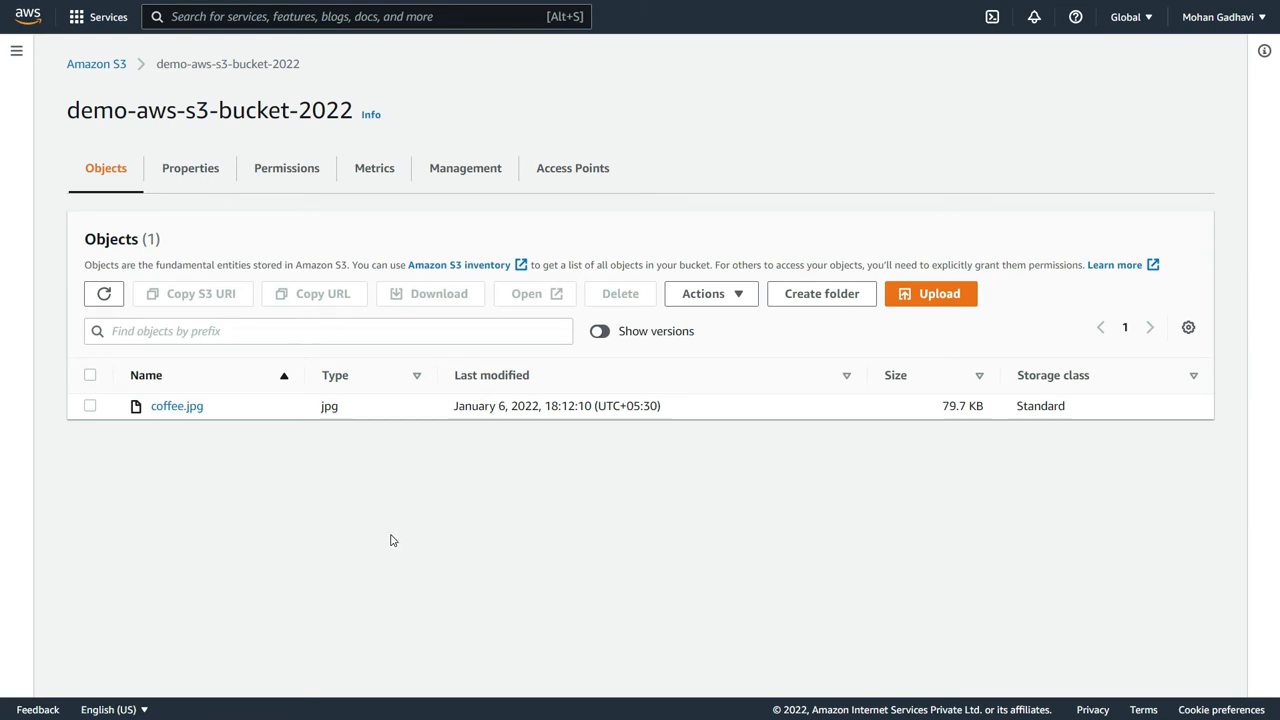
click(606, 332)
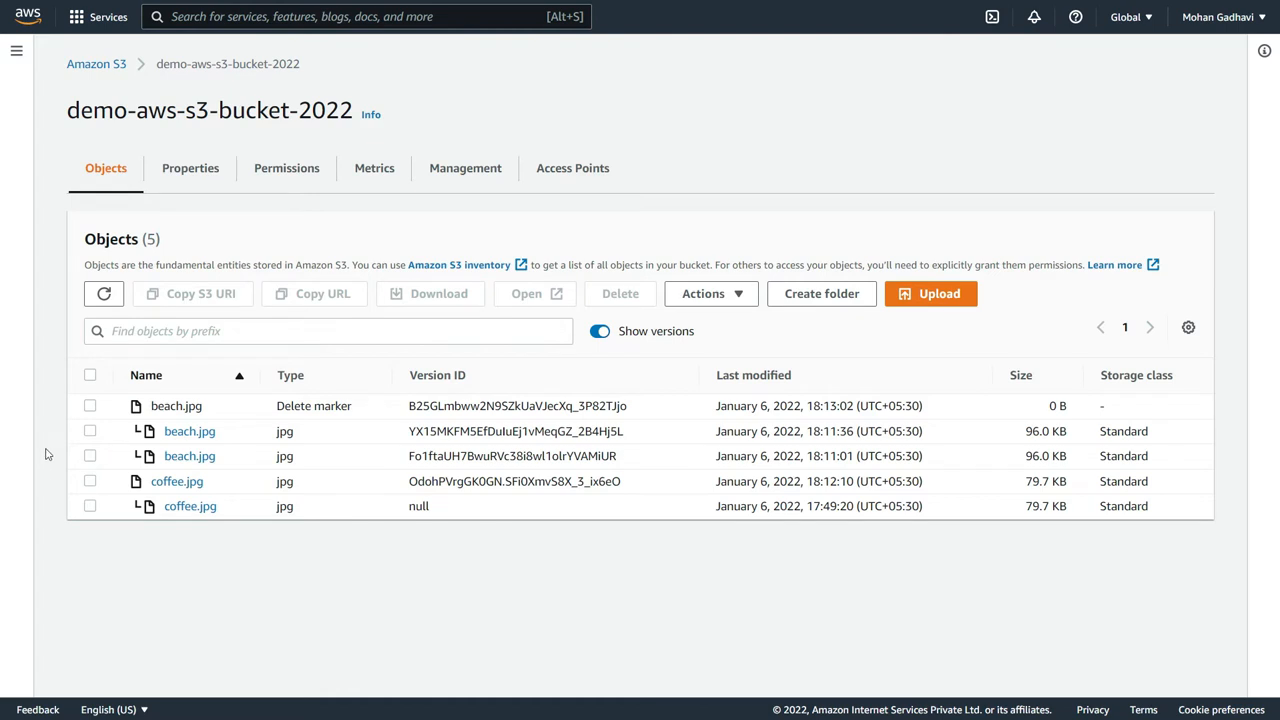
Permanently delete the beach.jpg delete marker and the 18:11:36 version of beach.jpg, confirming with "permanently delete"
click(89, 408)
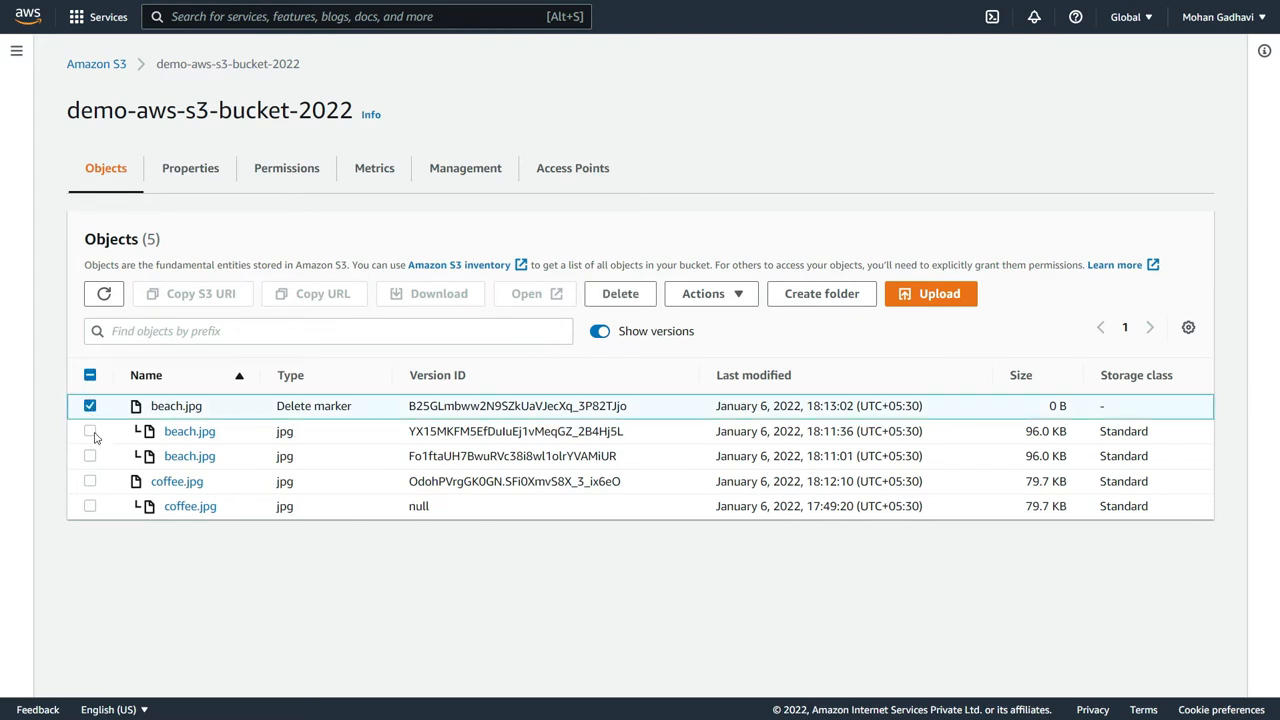
click(90, 431)
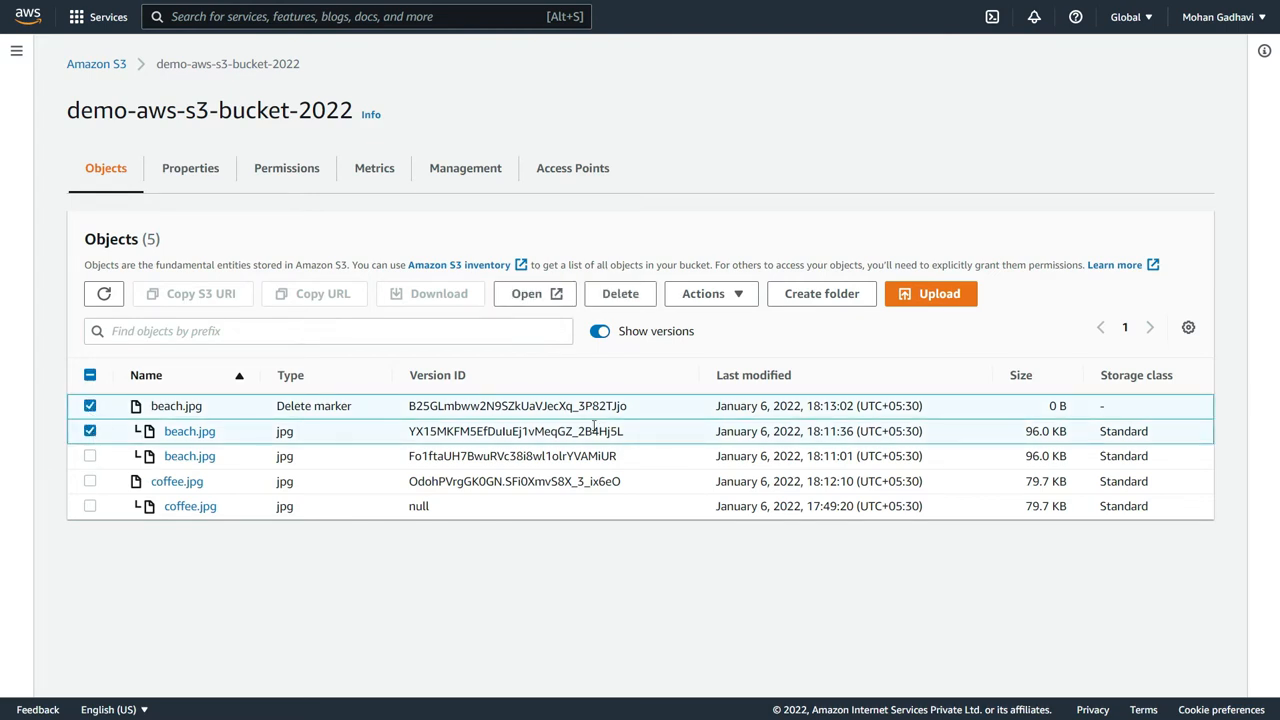
click(620, 294)
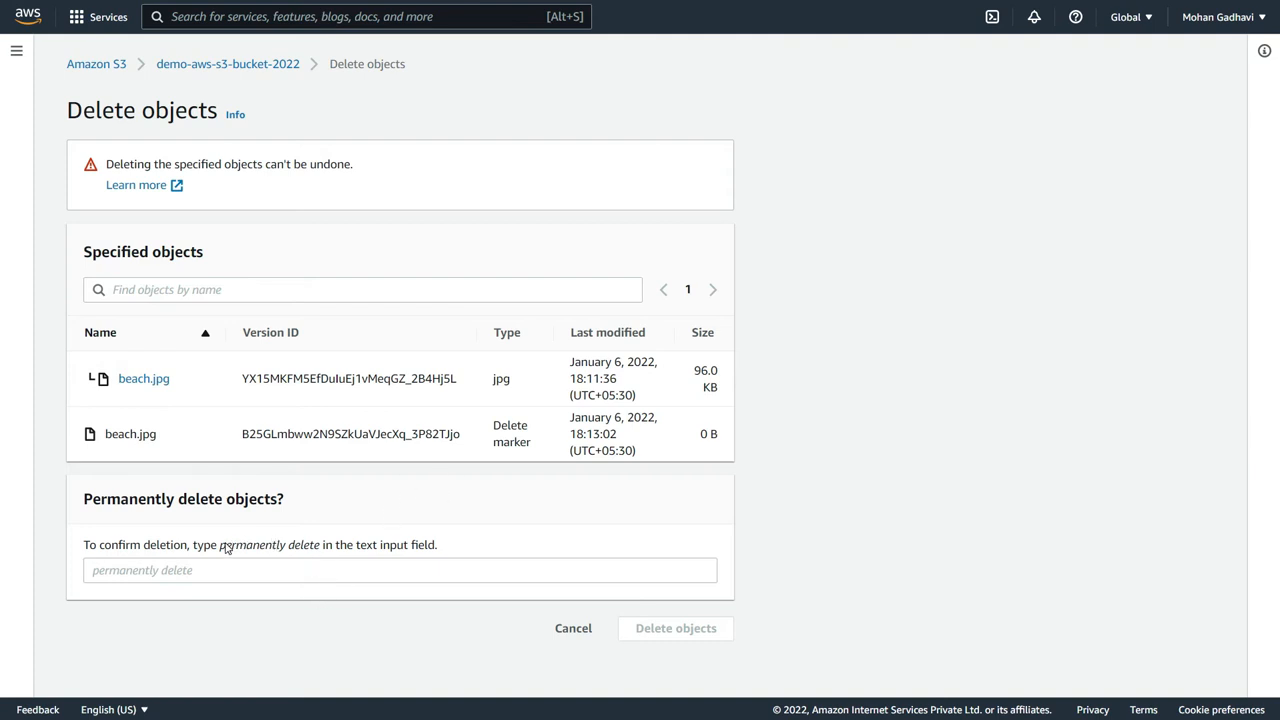
drag(220, 544, 323, 546)
key(ctrl+c)
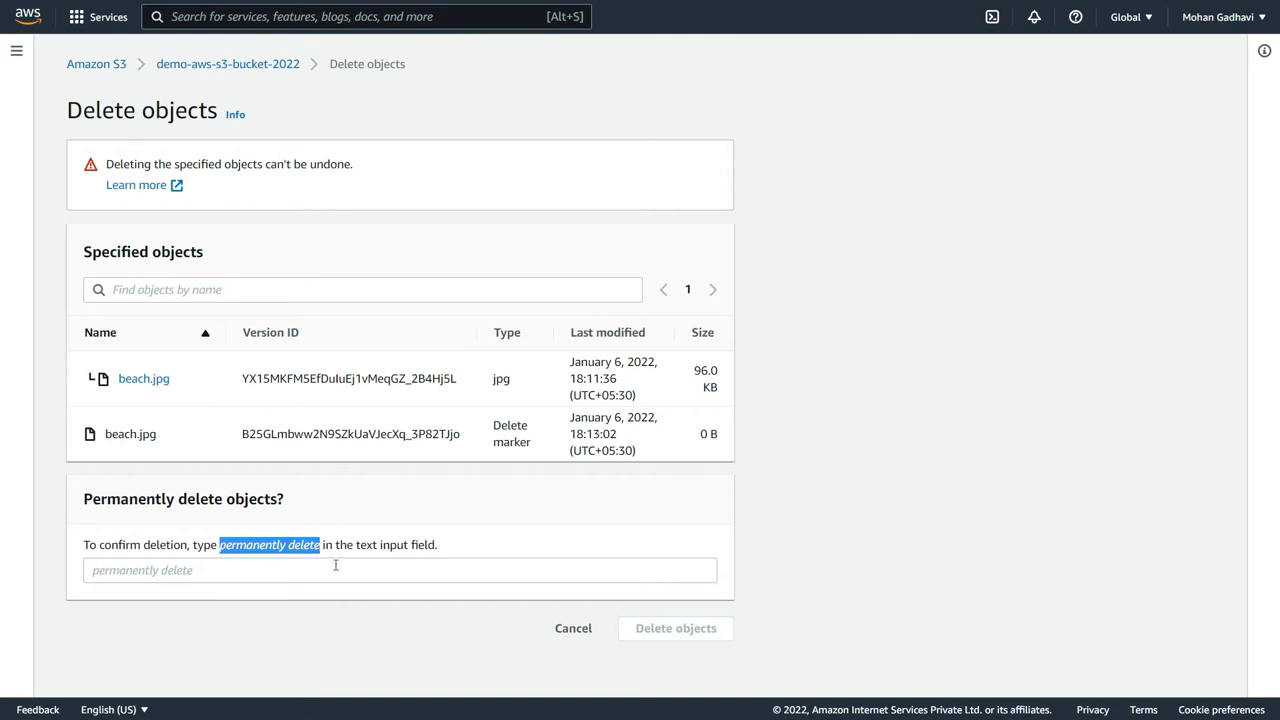
click(241, 568)
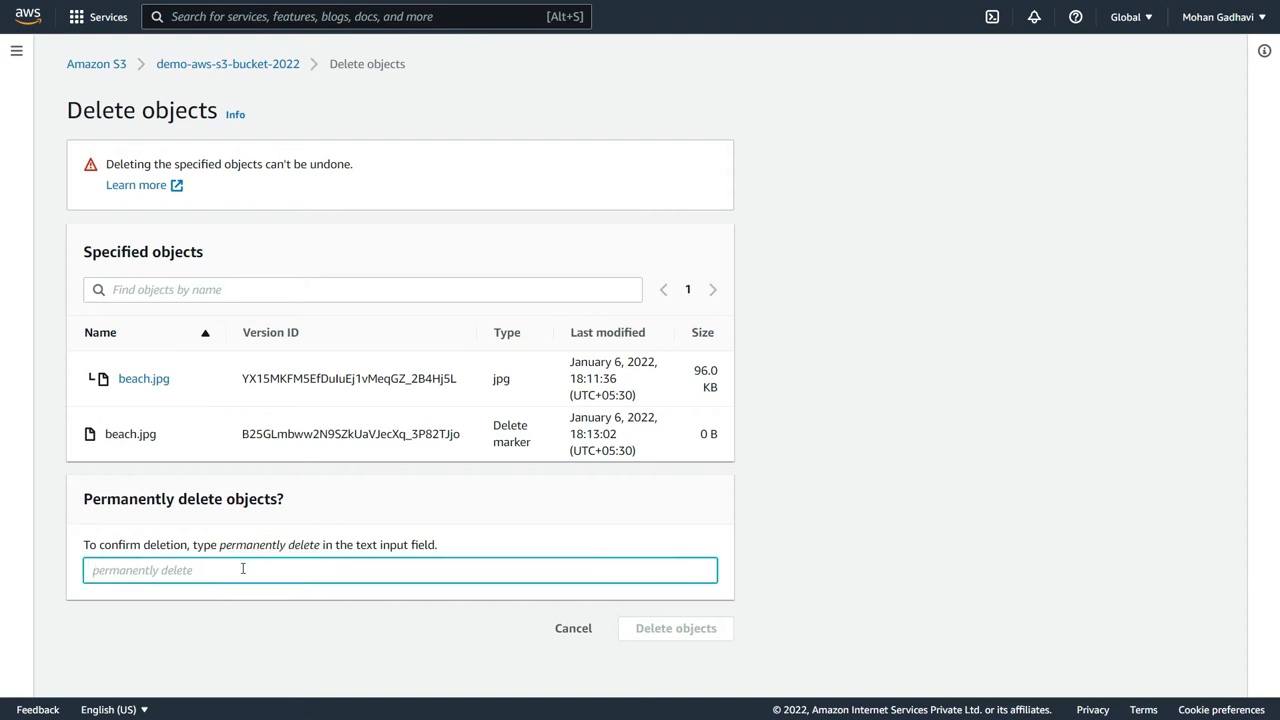
key(ctrl+v)
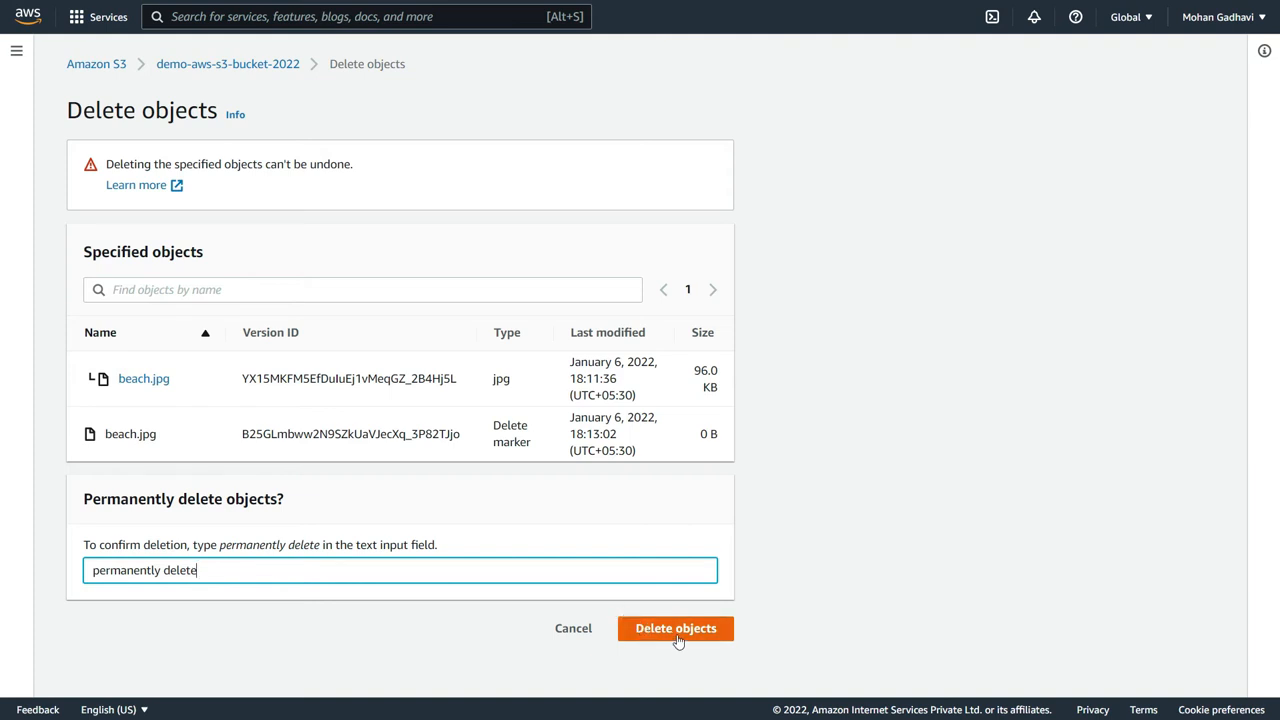
click(676, 636)
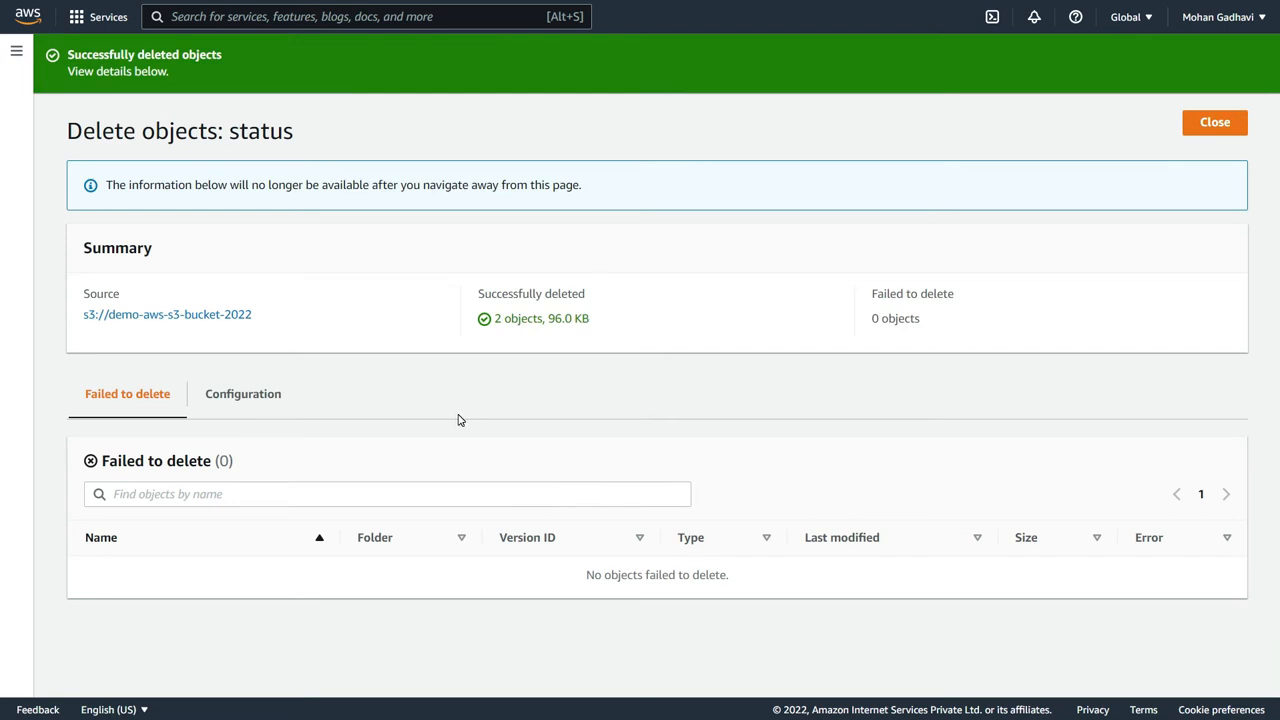
Go back to the bucket's object list and show object versions to check the remaining versions of beach.jpg
click(231, 316)
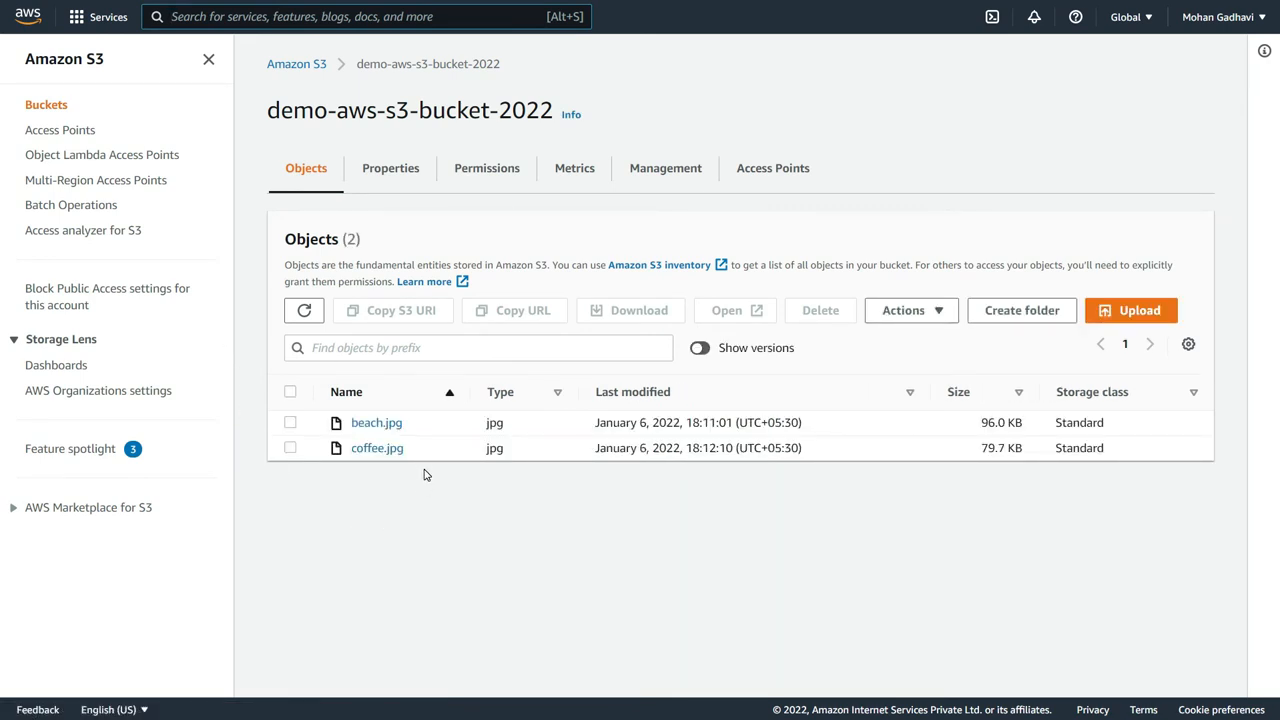
click(700, 348)
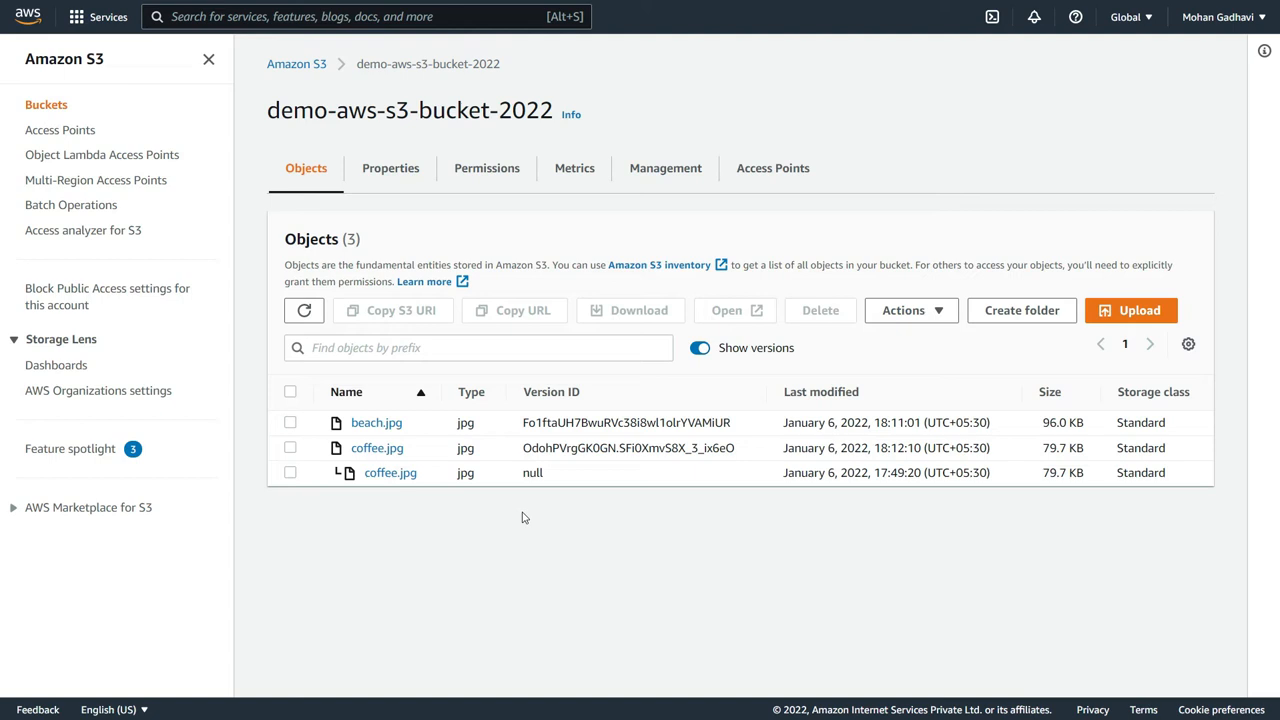
Examine the effects of the Suspend option in the bucket's Bucket Versioning settings and leave without saving
click(403, 171)
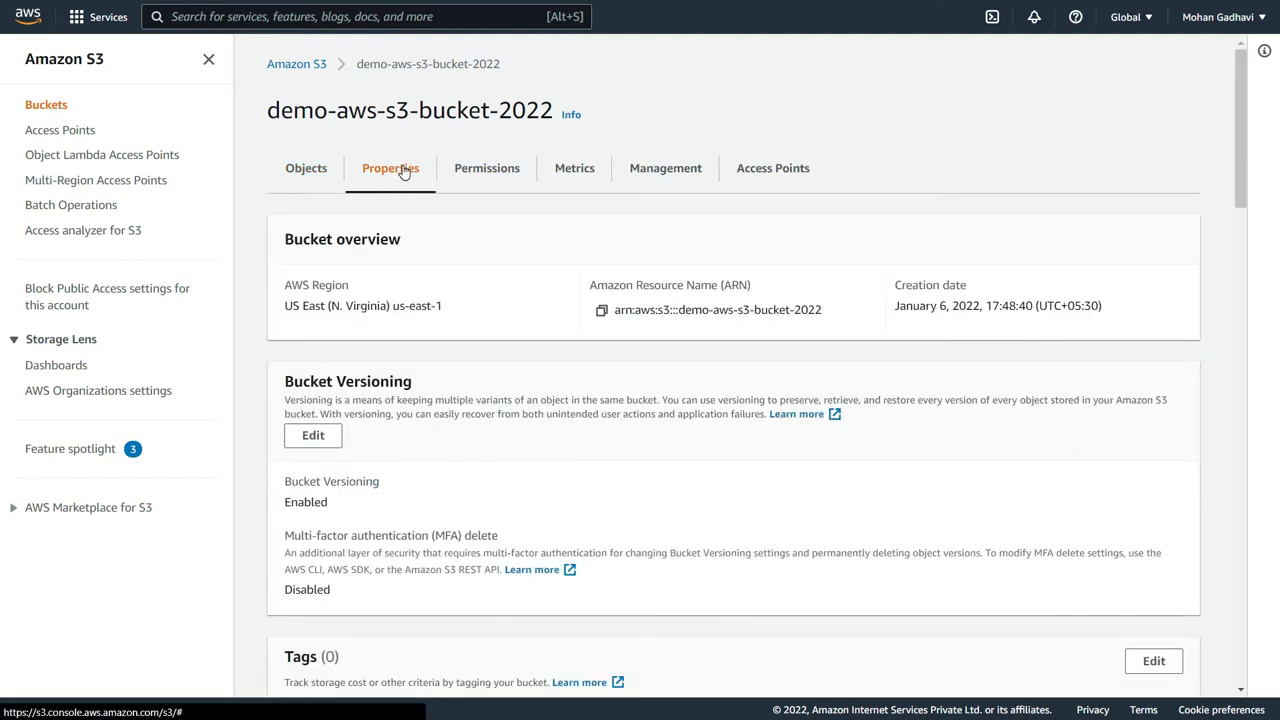
click(315, 435)
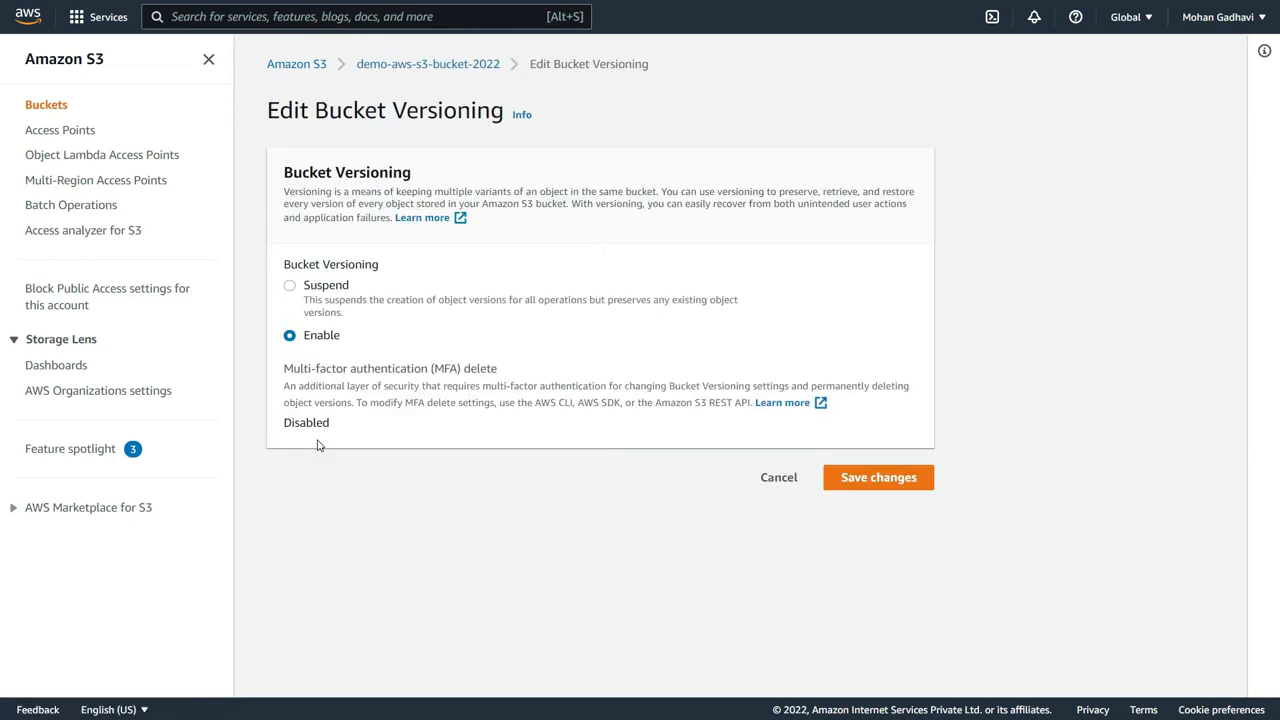
click(289, 287)
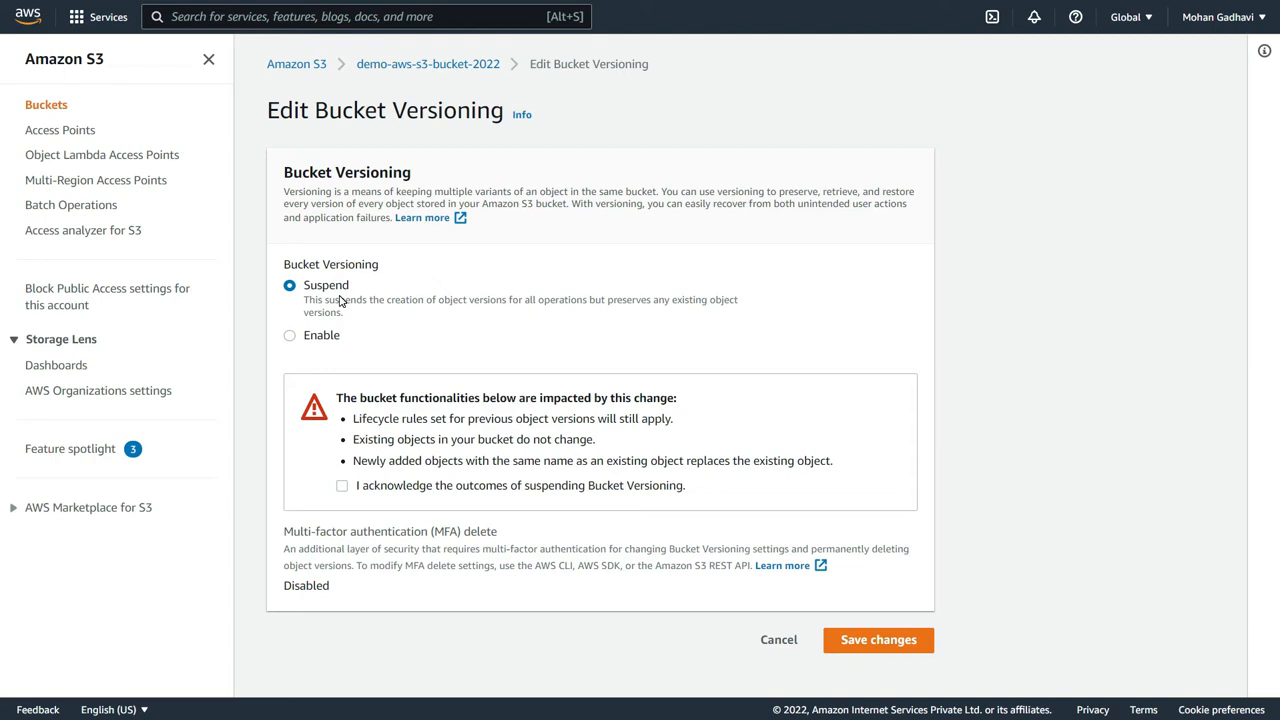
click(776, 641)
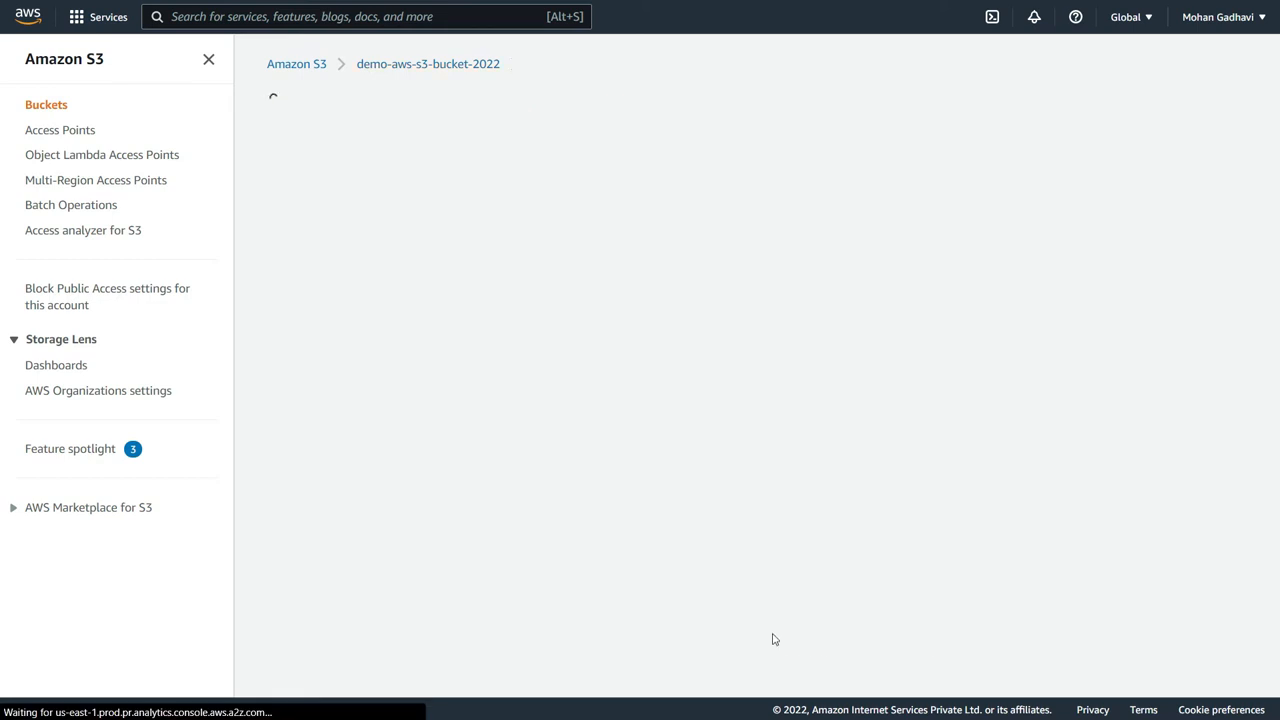
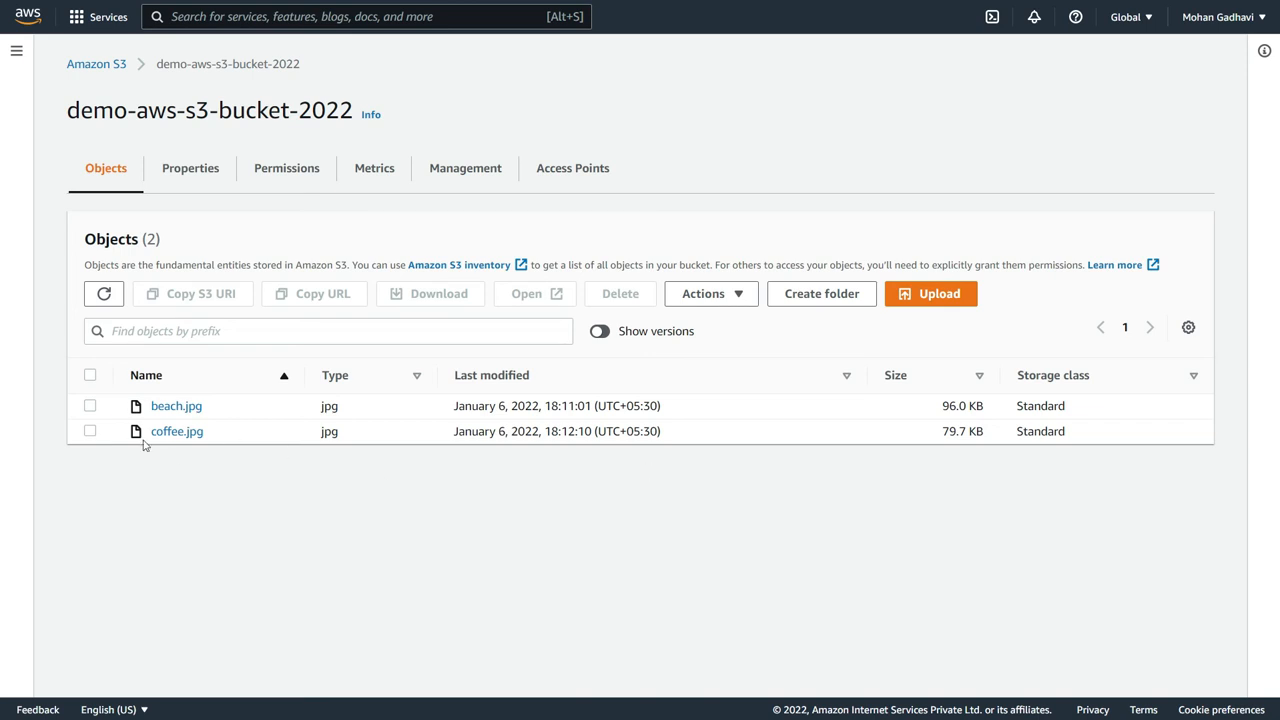
Check the server-side encryption settings in the properties of coffee.jpg and return to the bucket's object list
click(176, 436)
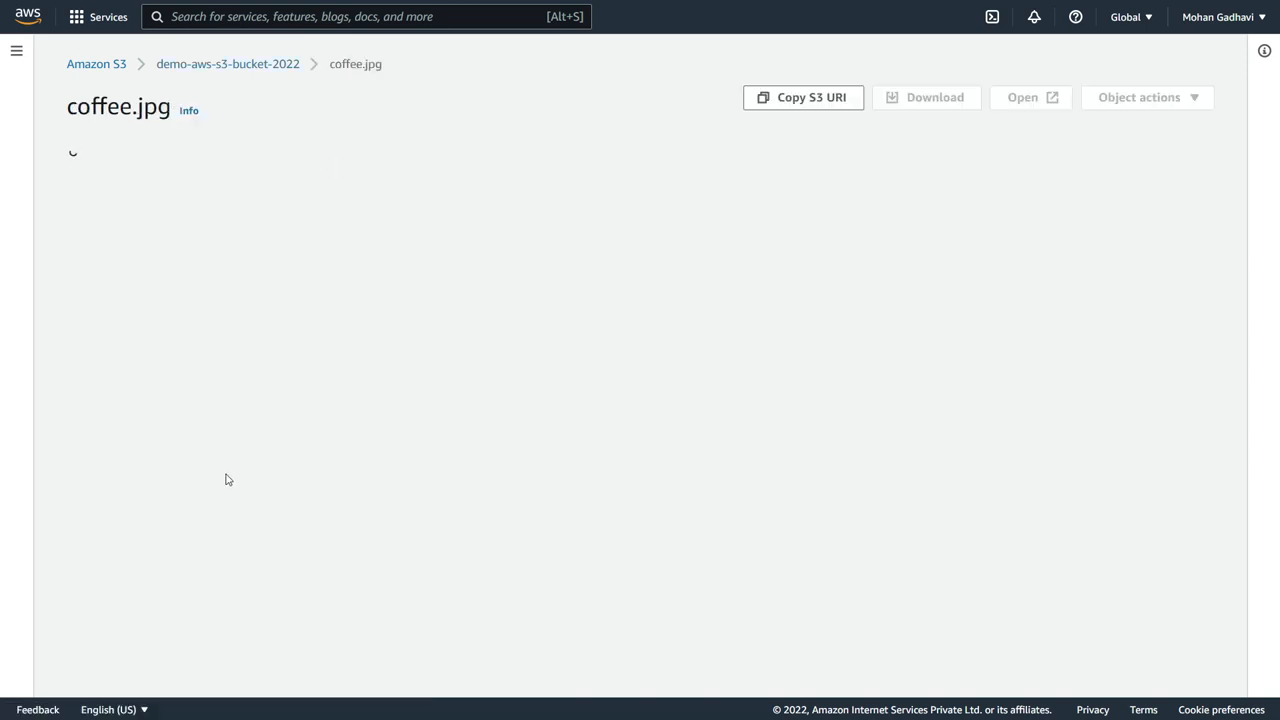
scroll(280, 492, down, 1)
scroll(280, 492, down, 10)
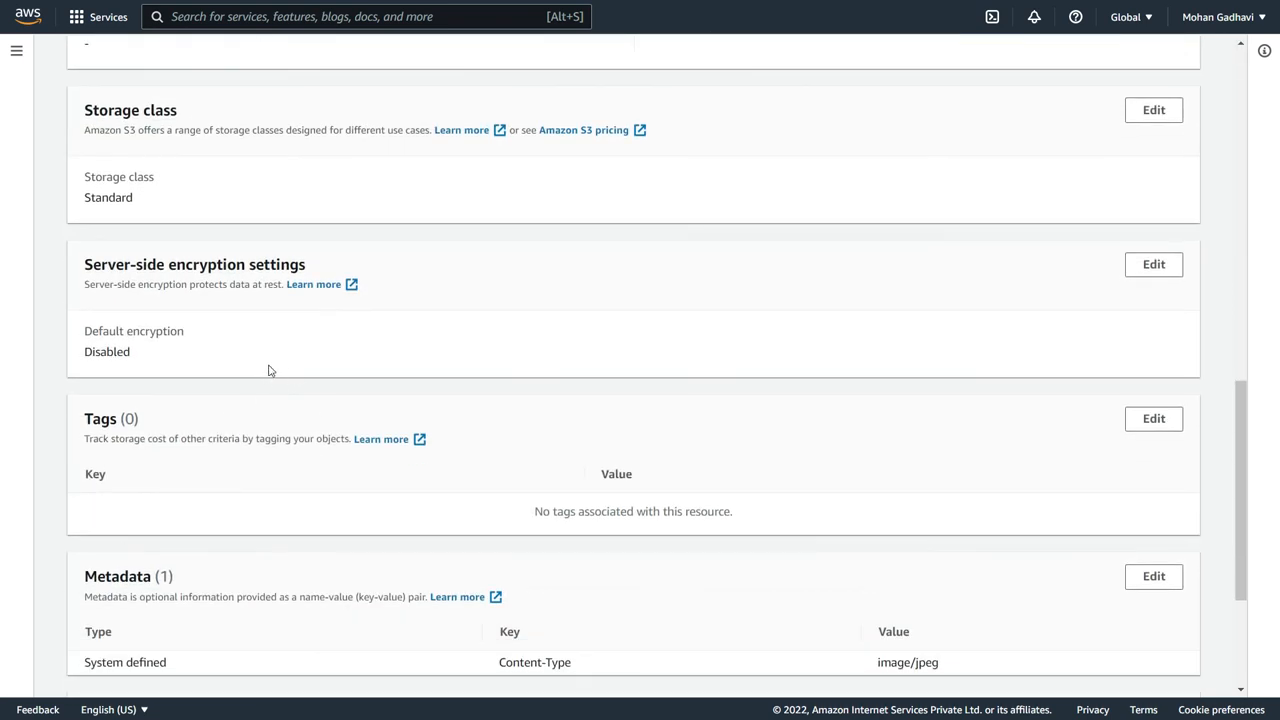
drag(149, 357, 86, 352)
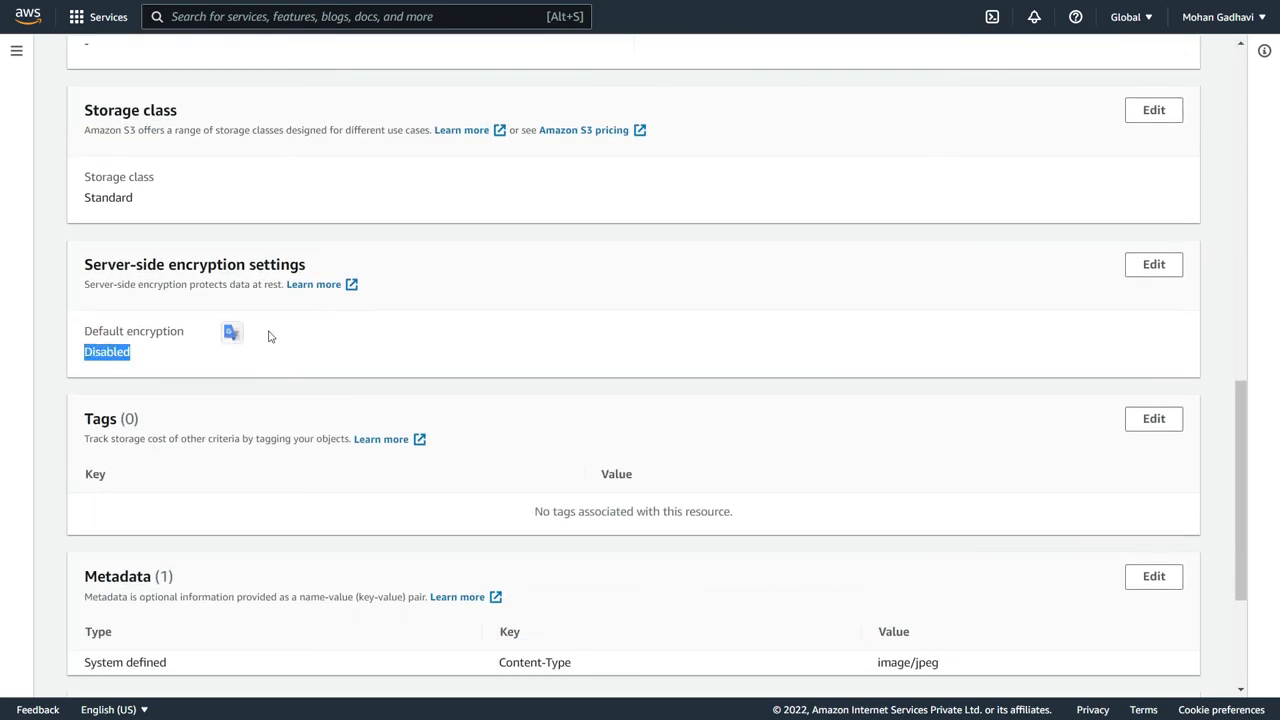
click(355, 347)
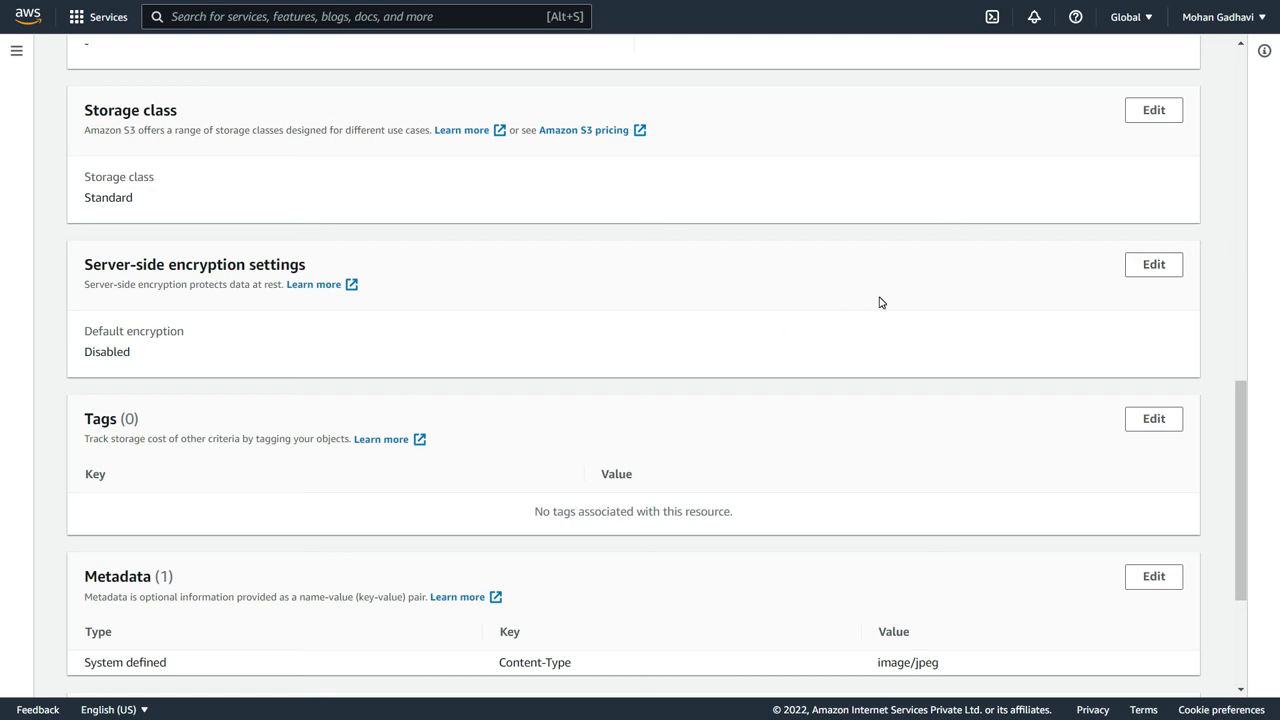
scroll(880, 302, up, 10)
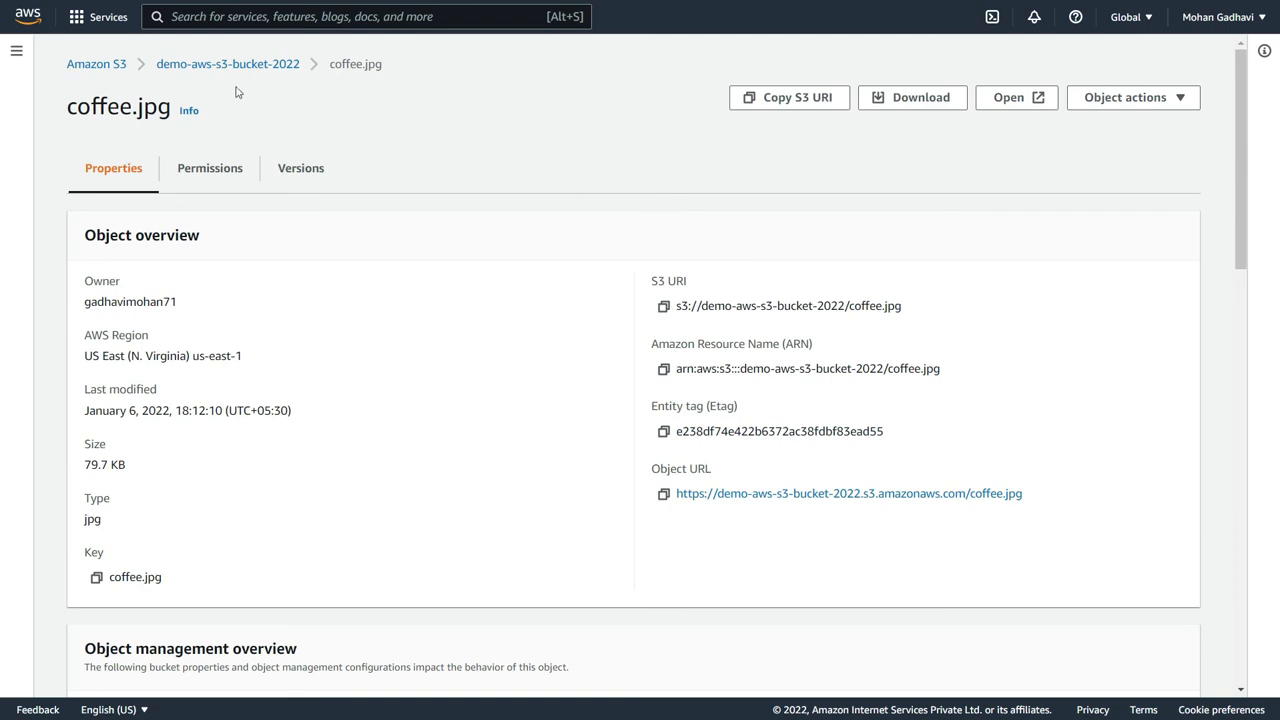
click(245, 70)
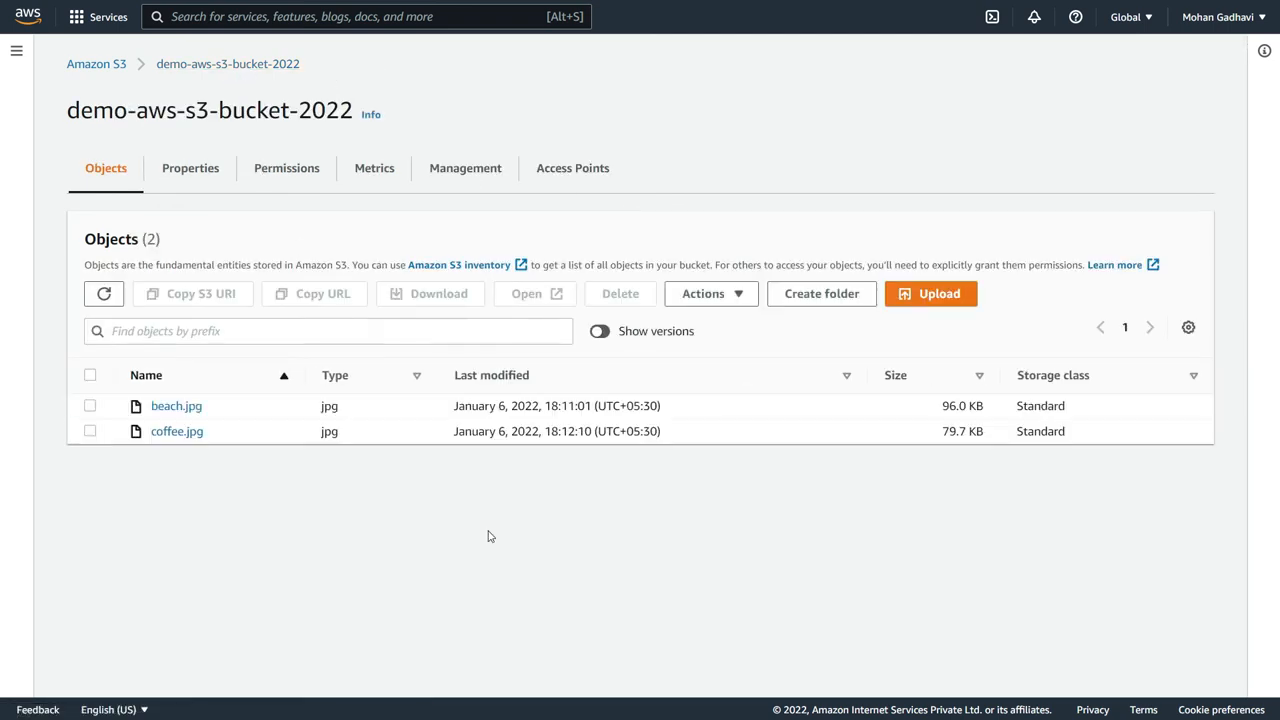
Start a new upload to demo-aws-s3-bucket-2022 and add coffee.jpg from the Documents folder
click(935, 300)
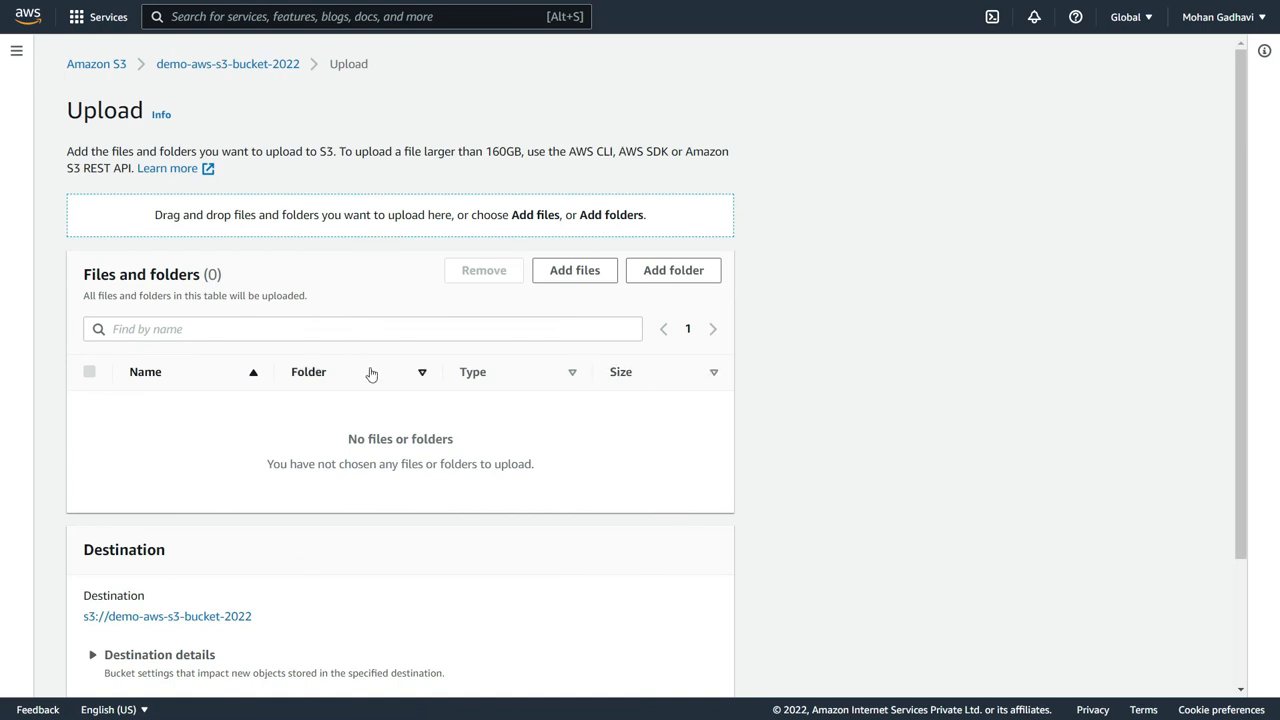
click(594, 288)
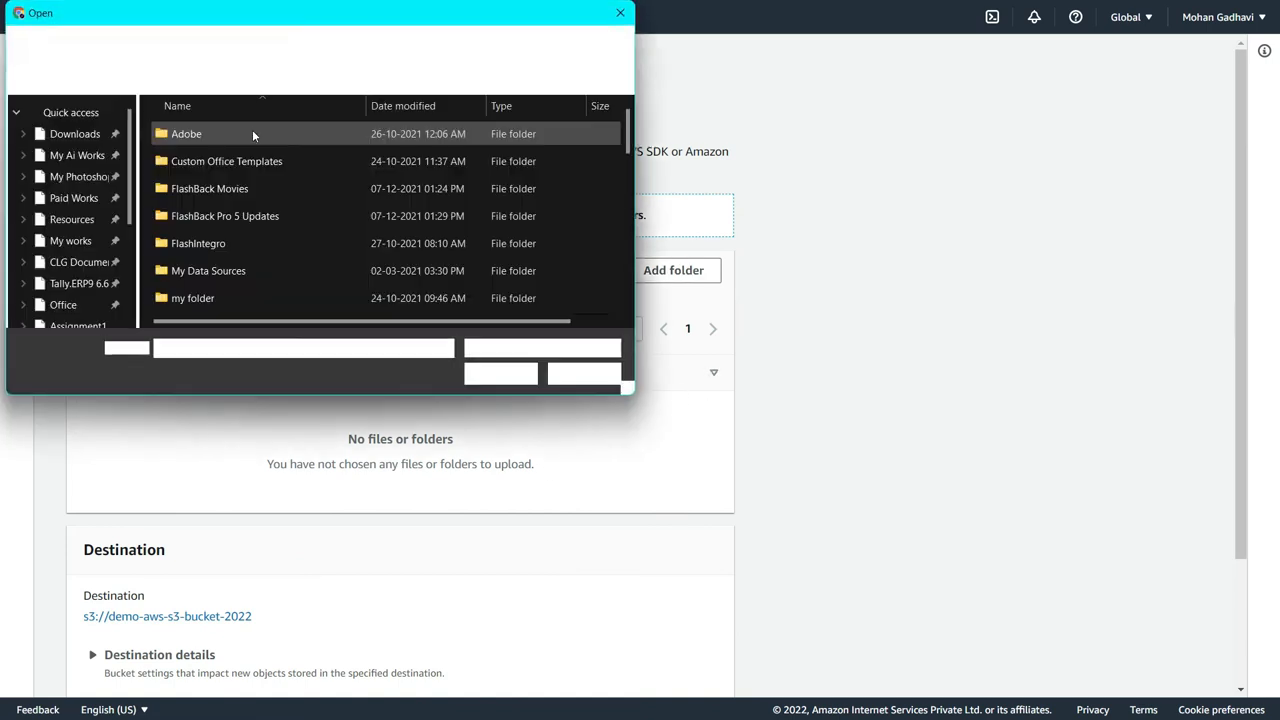
scroll(316, 204, down, 1)
click(240, 273)
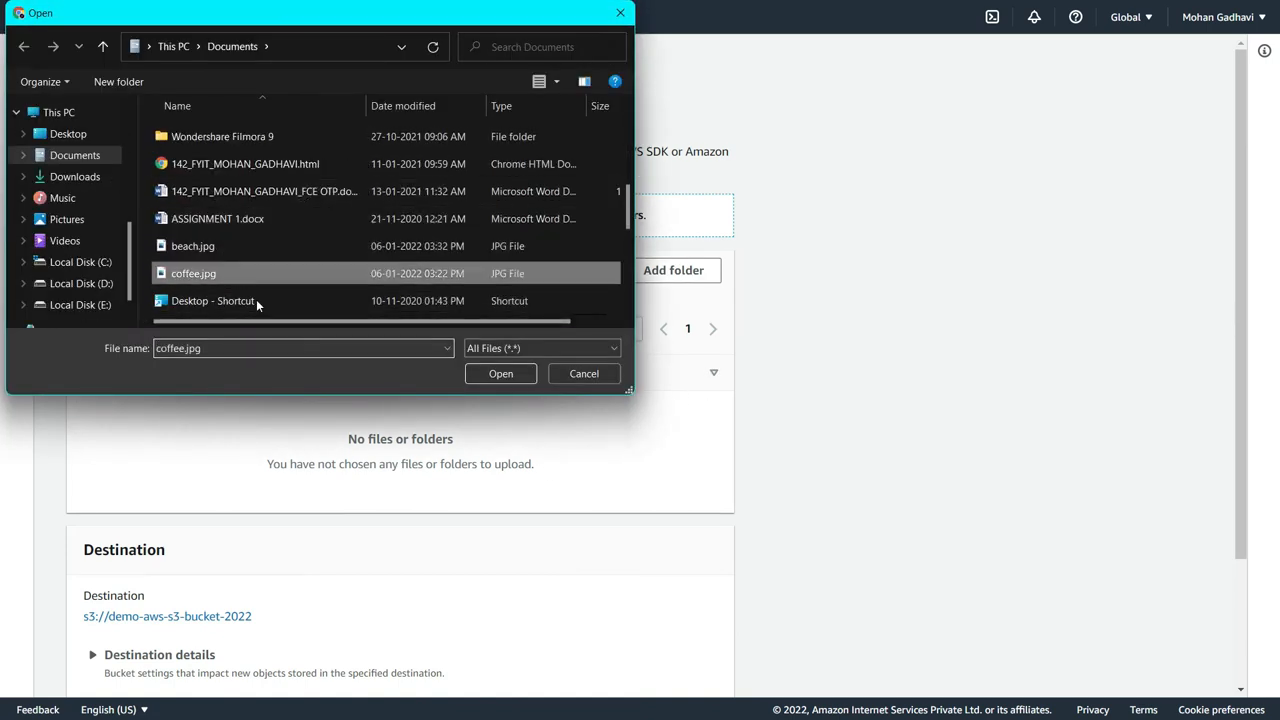
click(472, 373)
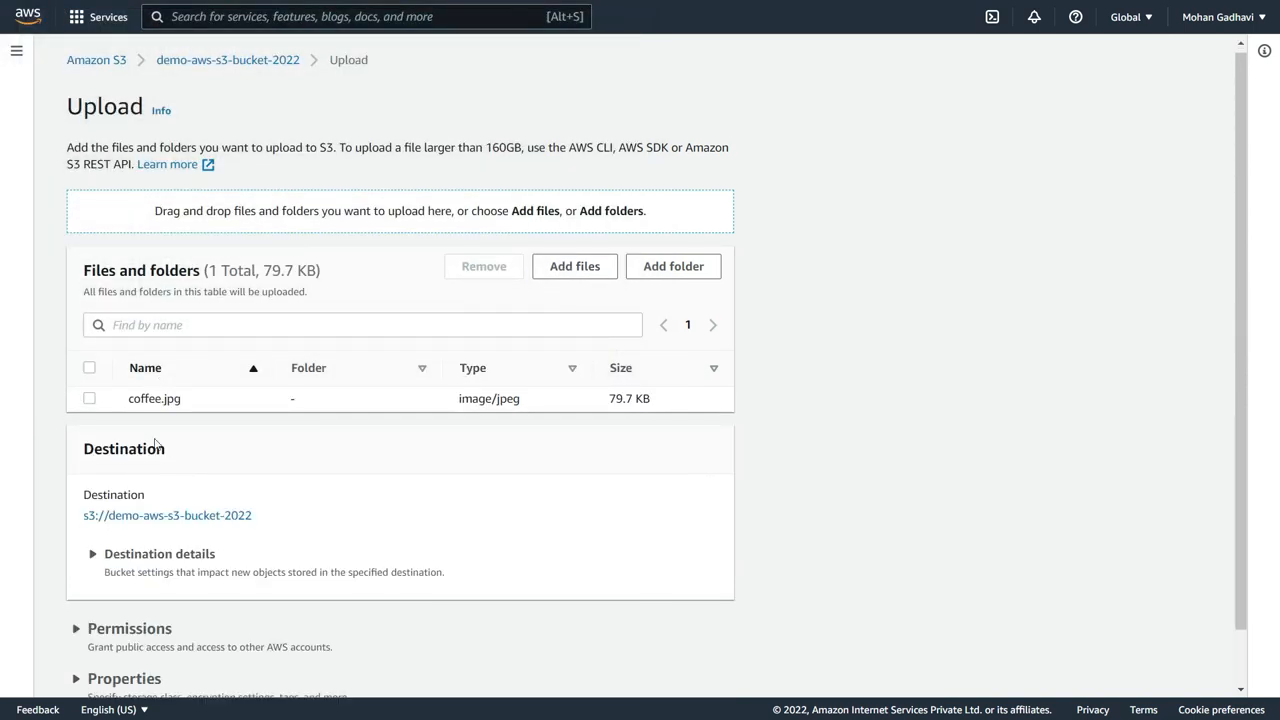
Specify server-side encryption with the Amazon S3 key (SSE-S3) for coffee.jpg, upload it and close the upload status
scroll(680, 423, down, 1)
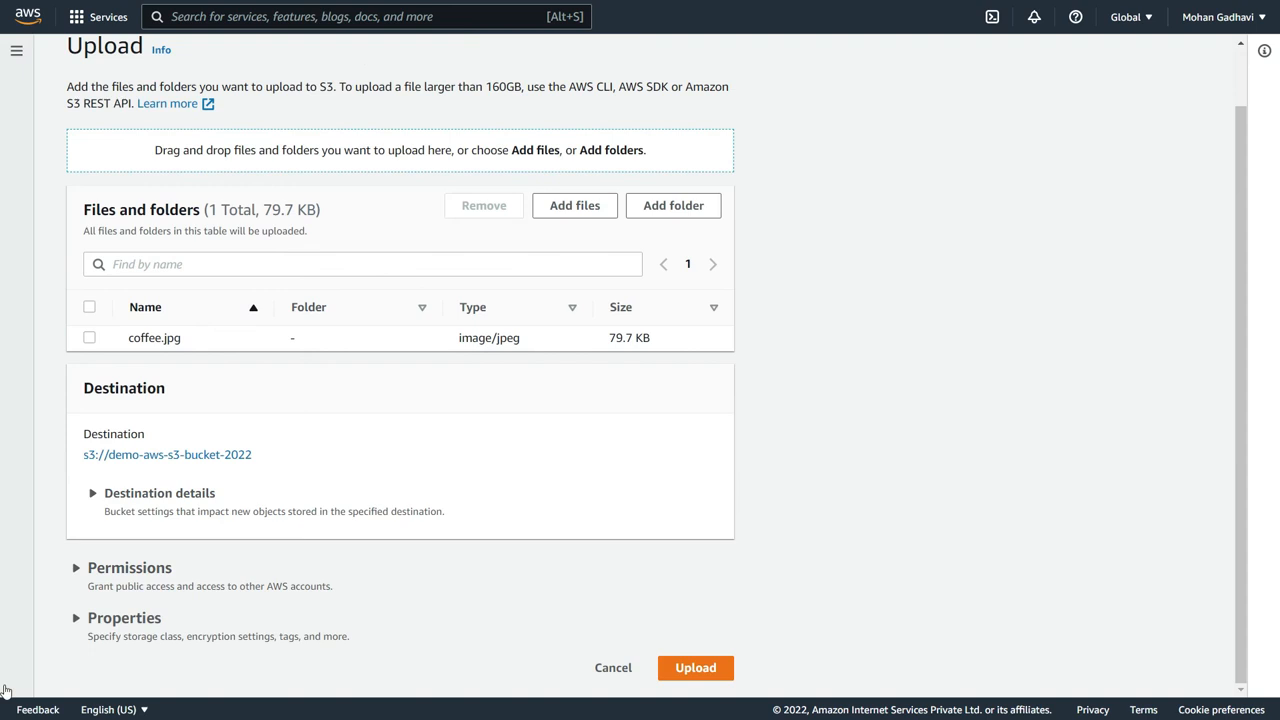
click(82, 622)
scroll(225, 615, down, 6)
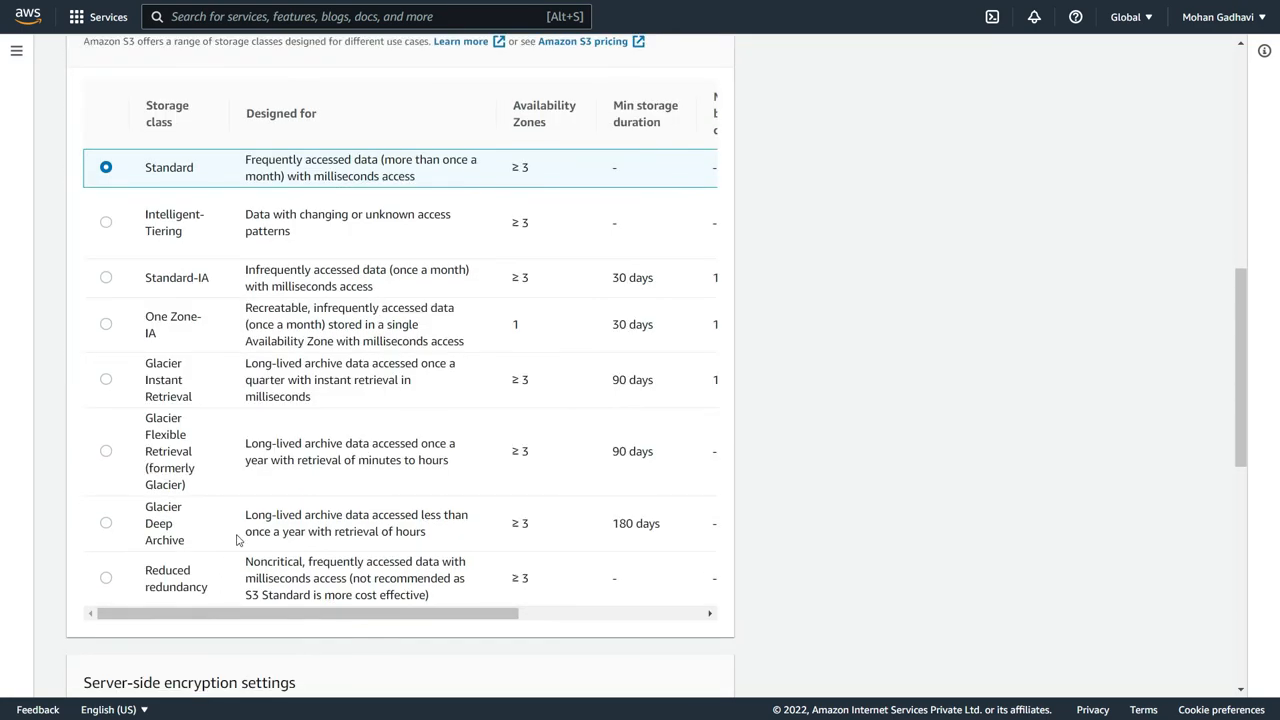
scroll(238, 540, down, 5)
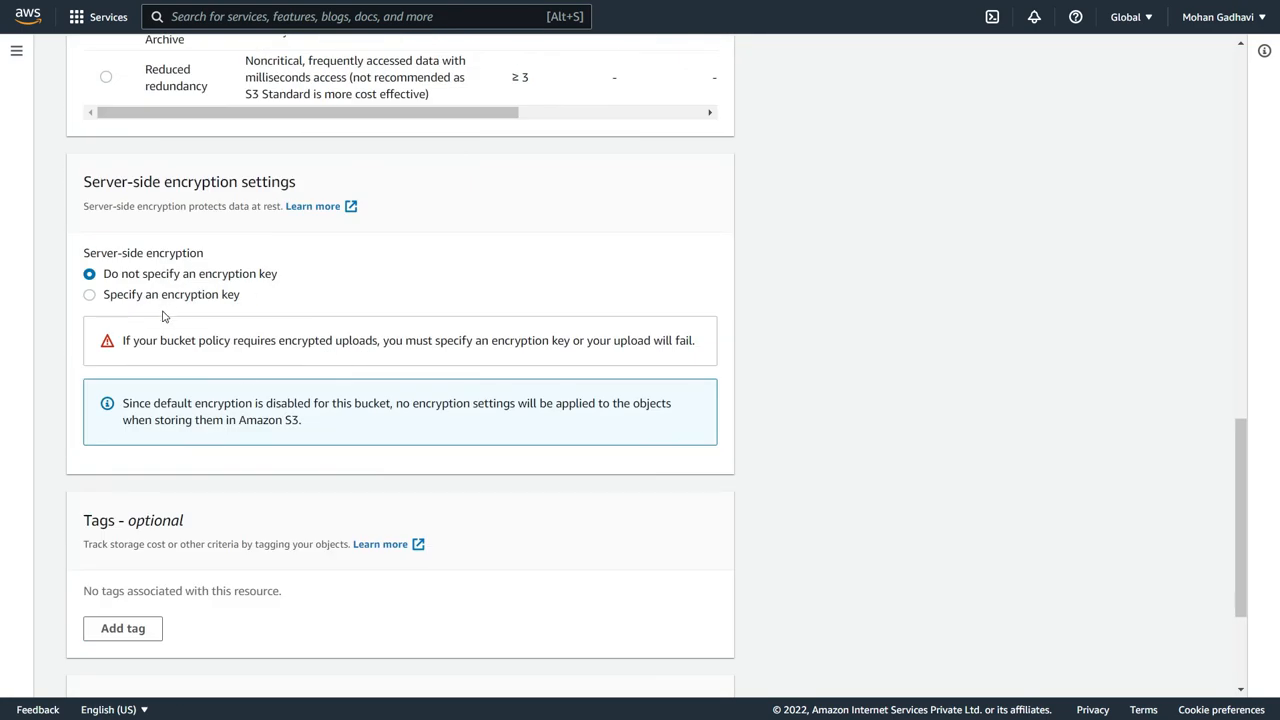
click(154, 299)
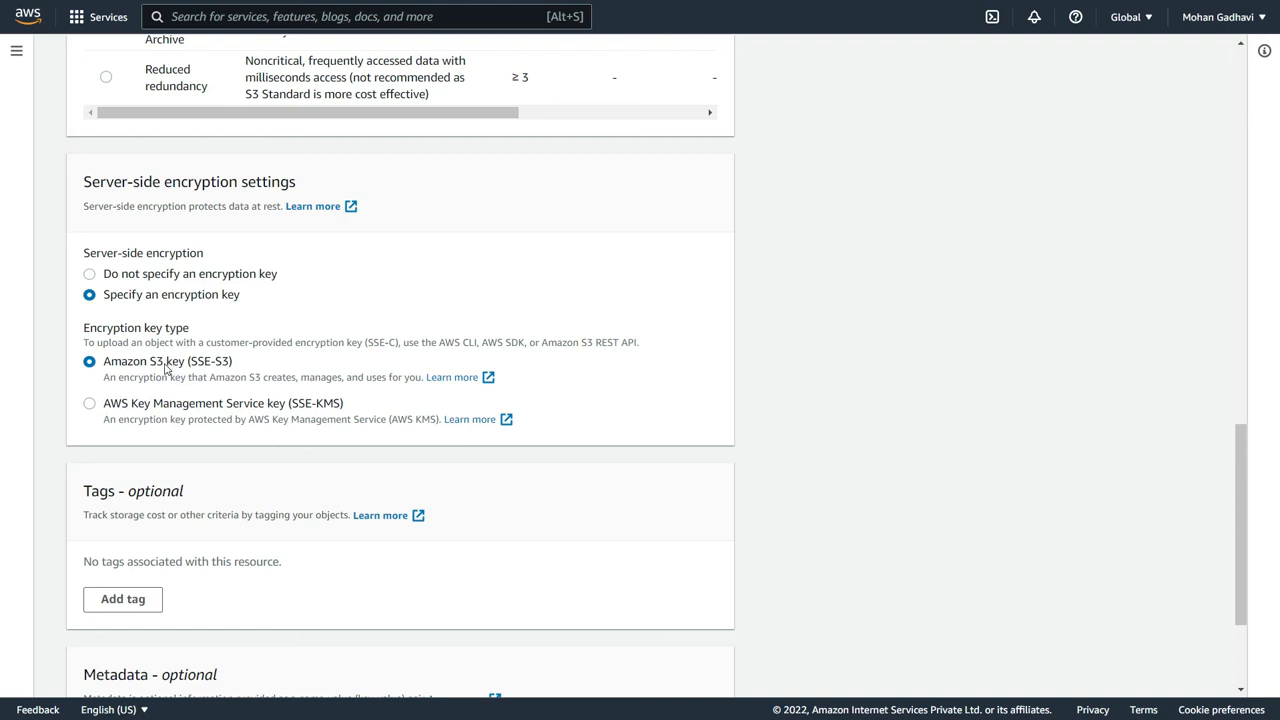
scroll(175, 372, down, 3)
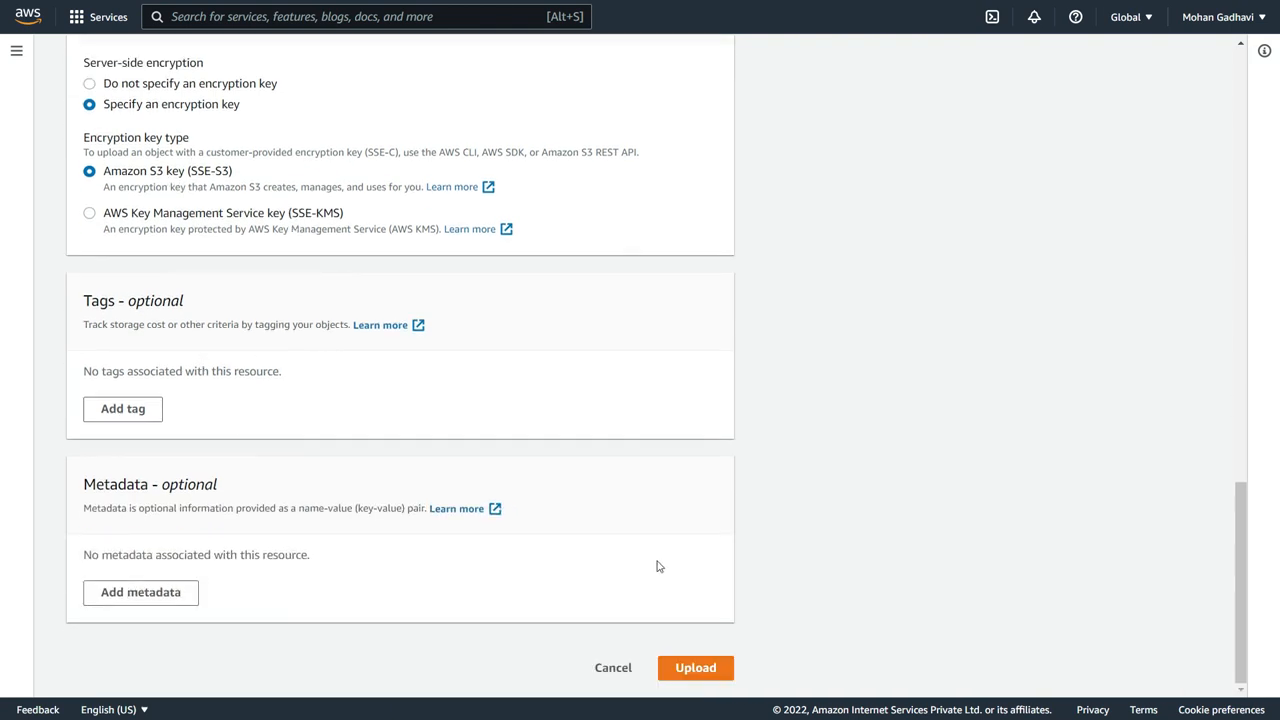
click(698, 667)
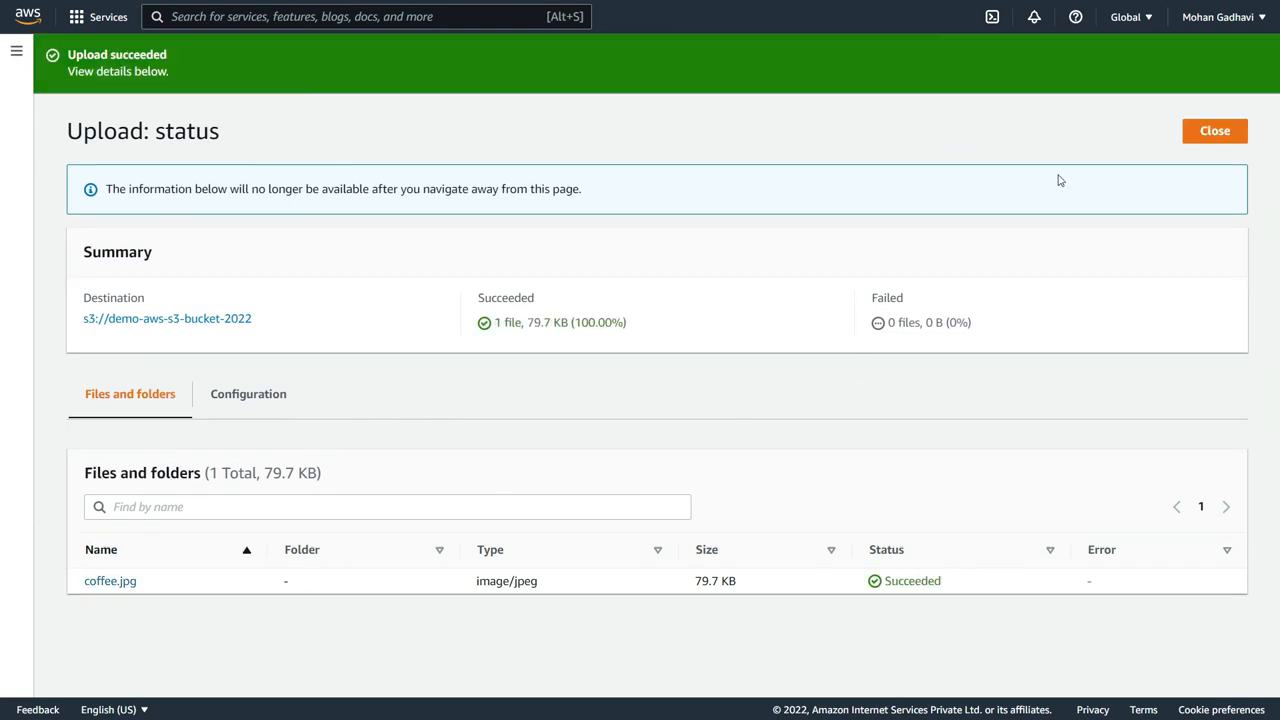
click(1201, 142)
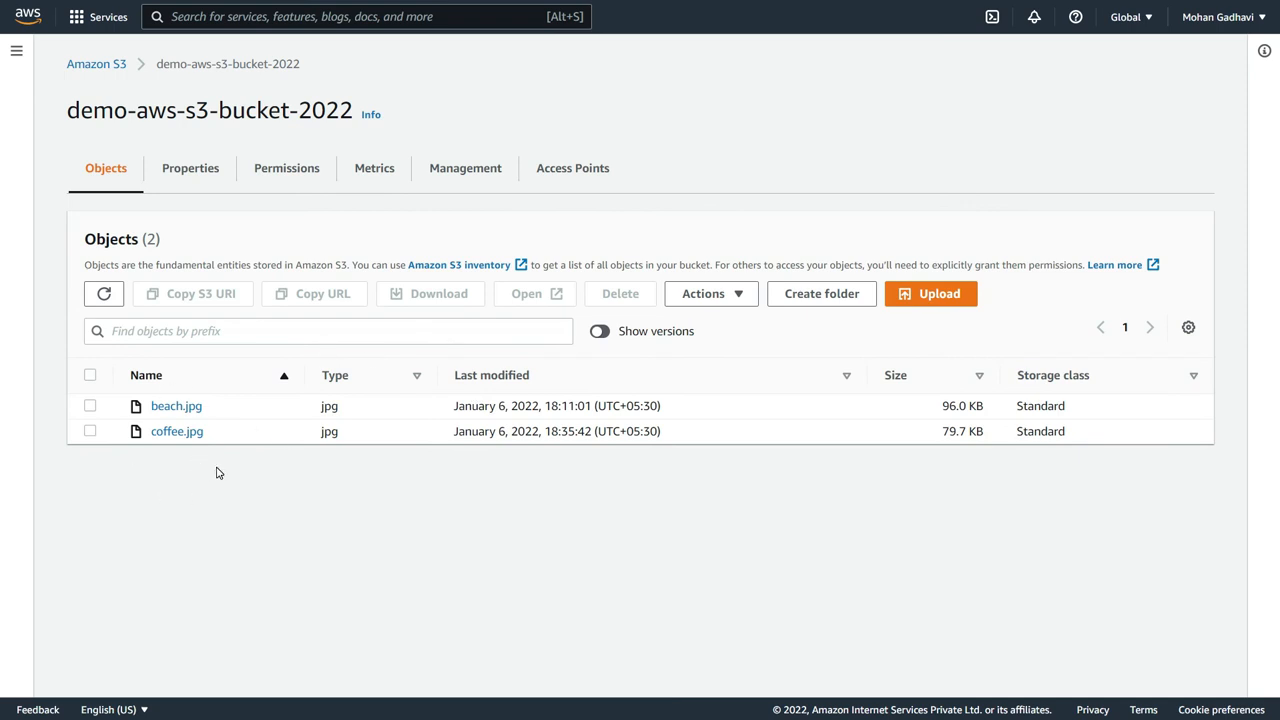
Start another upload to the bucket and add beach.jpg from the Documents folder
click(925, 293)
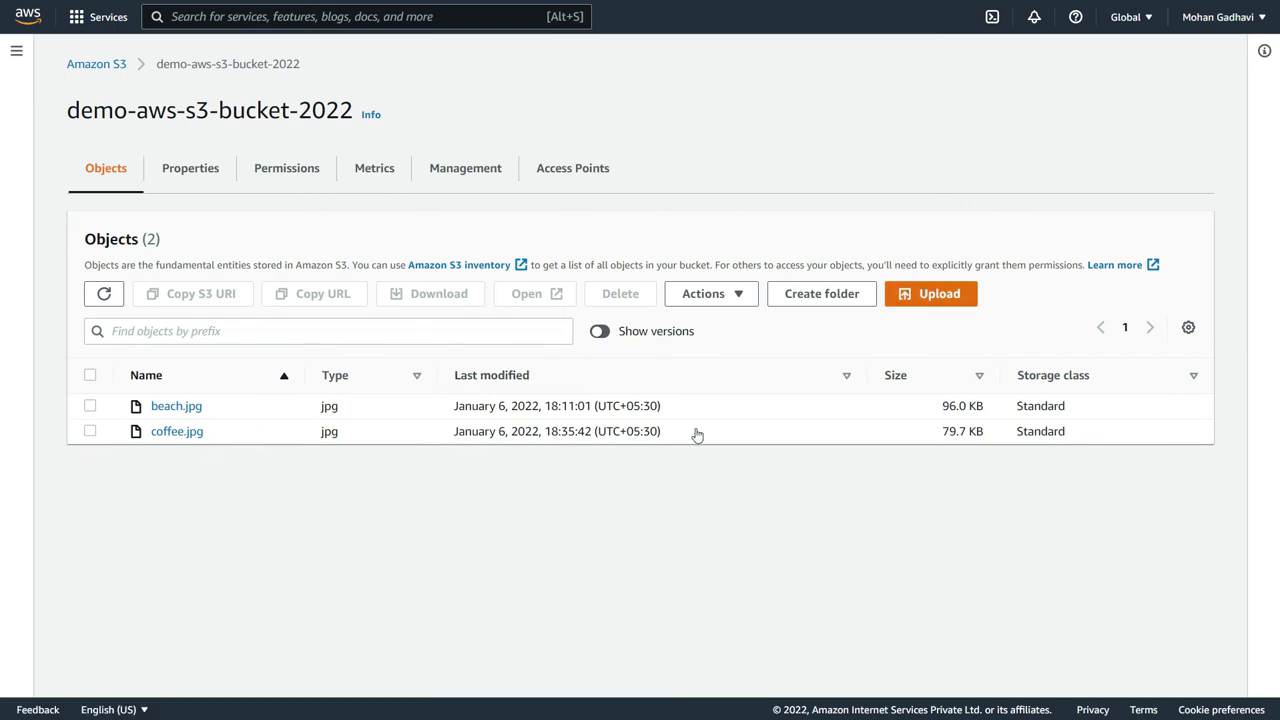
click(580, 273)
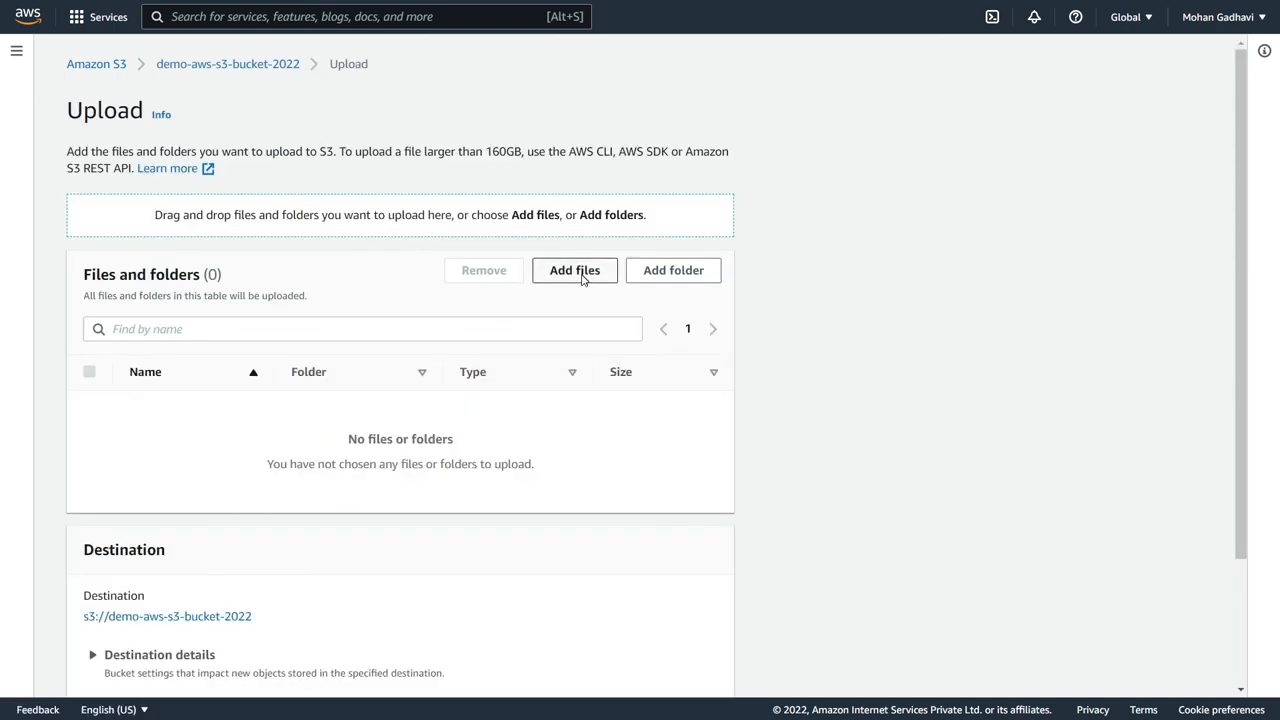
scroll(365, 244, down, 5)
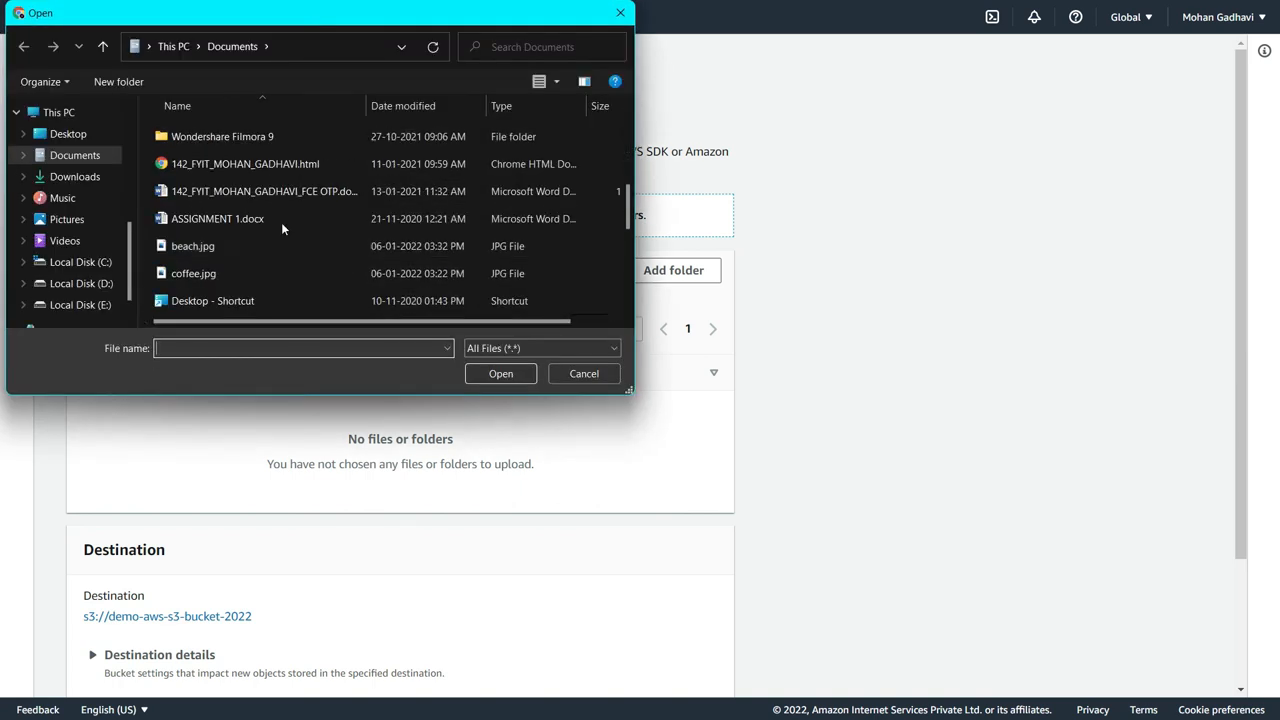
click(266, 247)
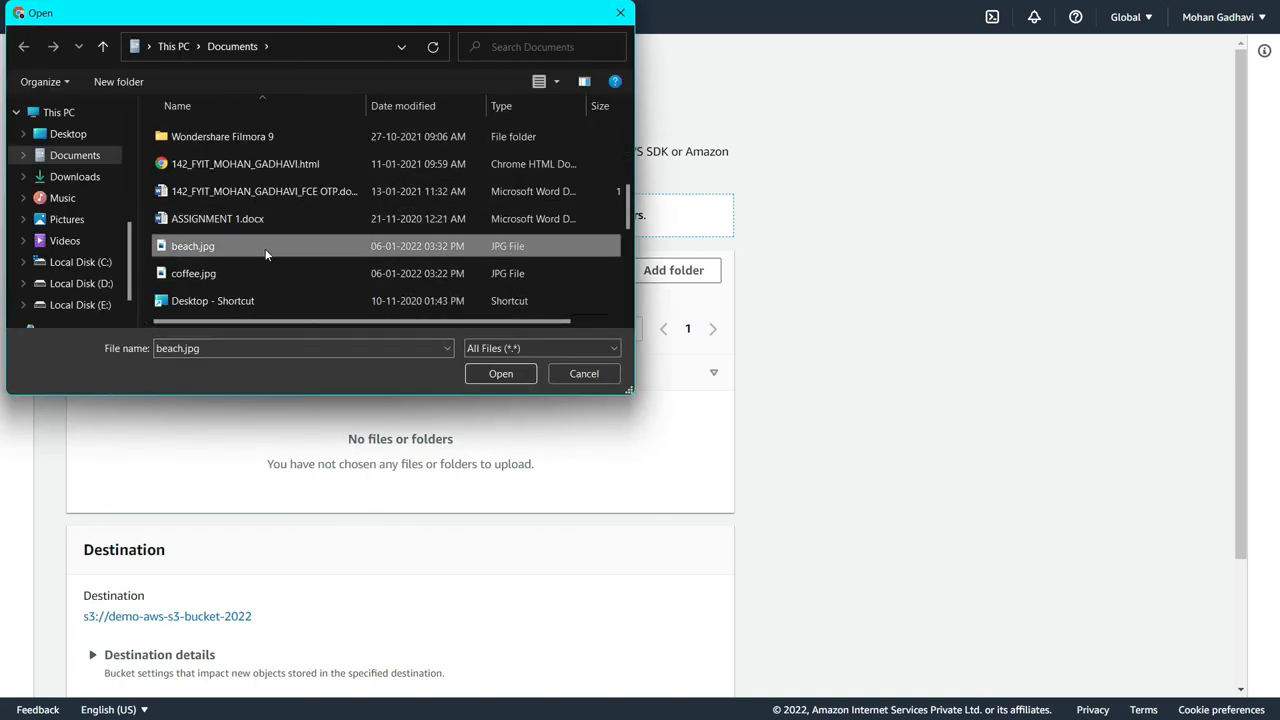
click(518, 376)
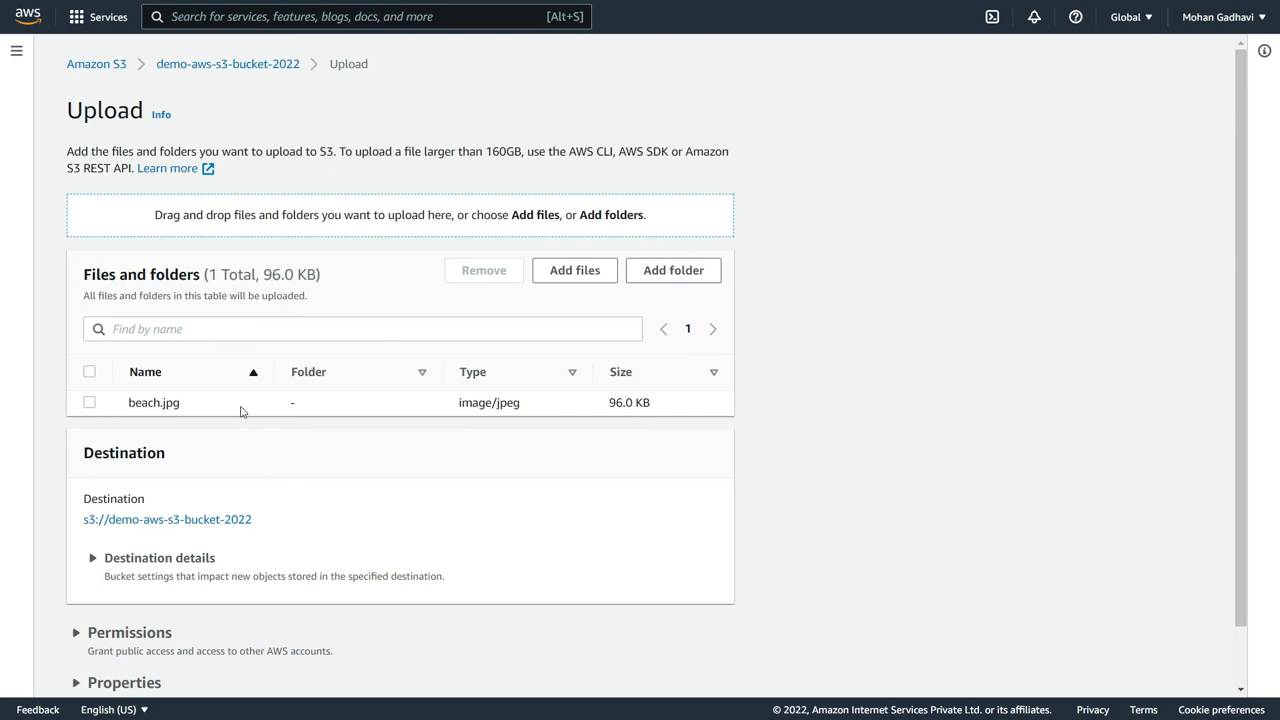
Specify server-side encryption for beach.jpg with an AWS Key Management Service key (SSE-KMS), upload it and close the upload status
scroll(320, 405, down, 2)
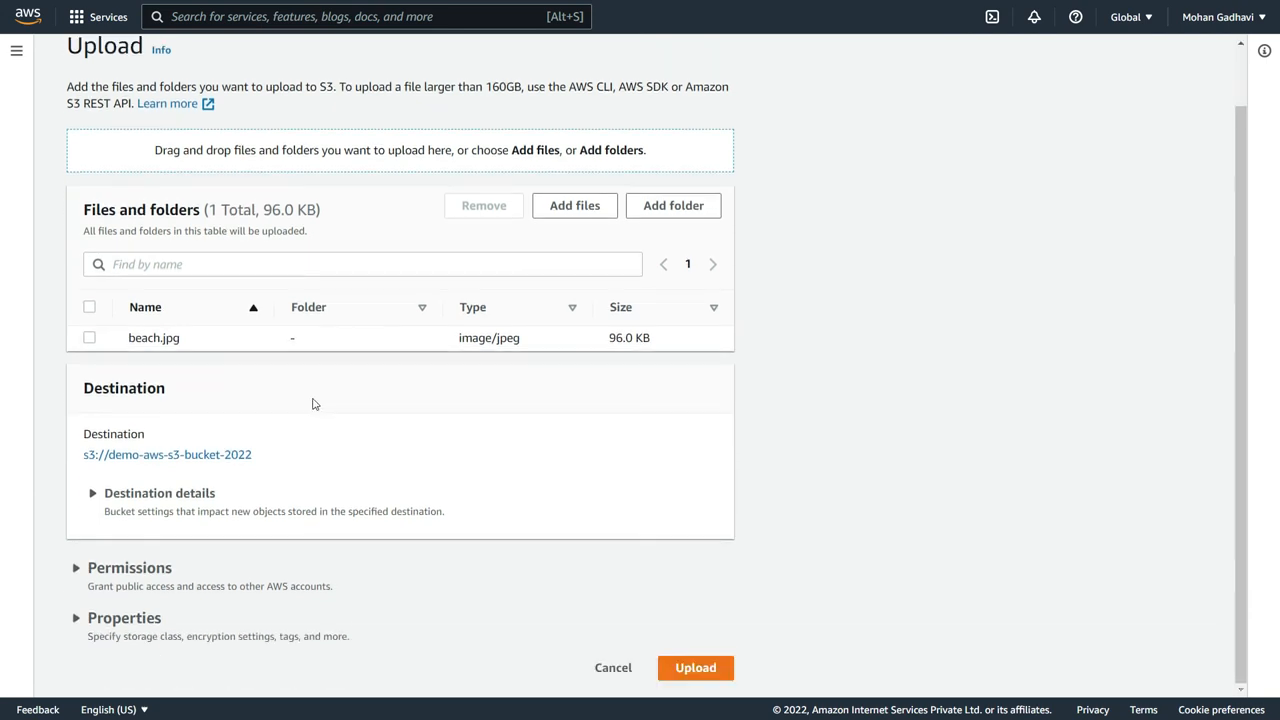
click(148, 619)
scroll(509, 397, down, 10)
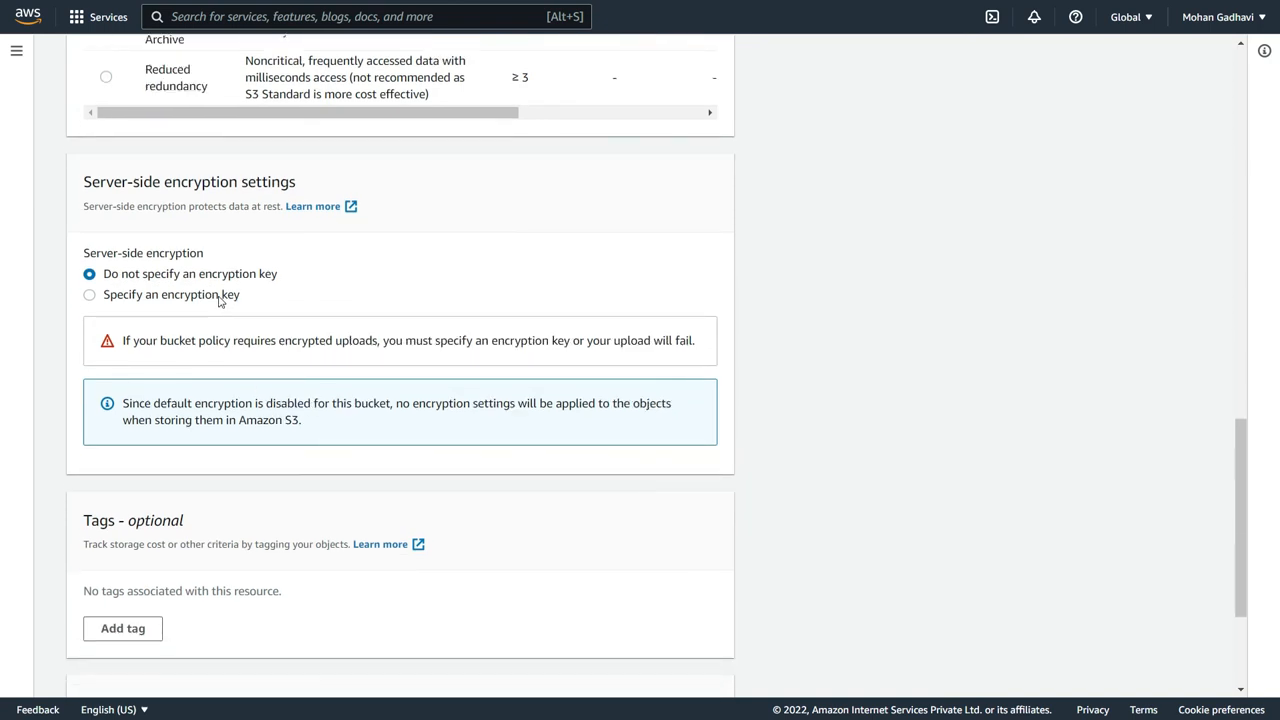
click(220, 297)
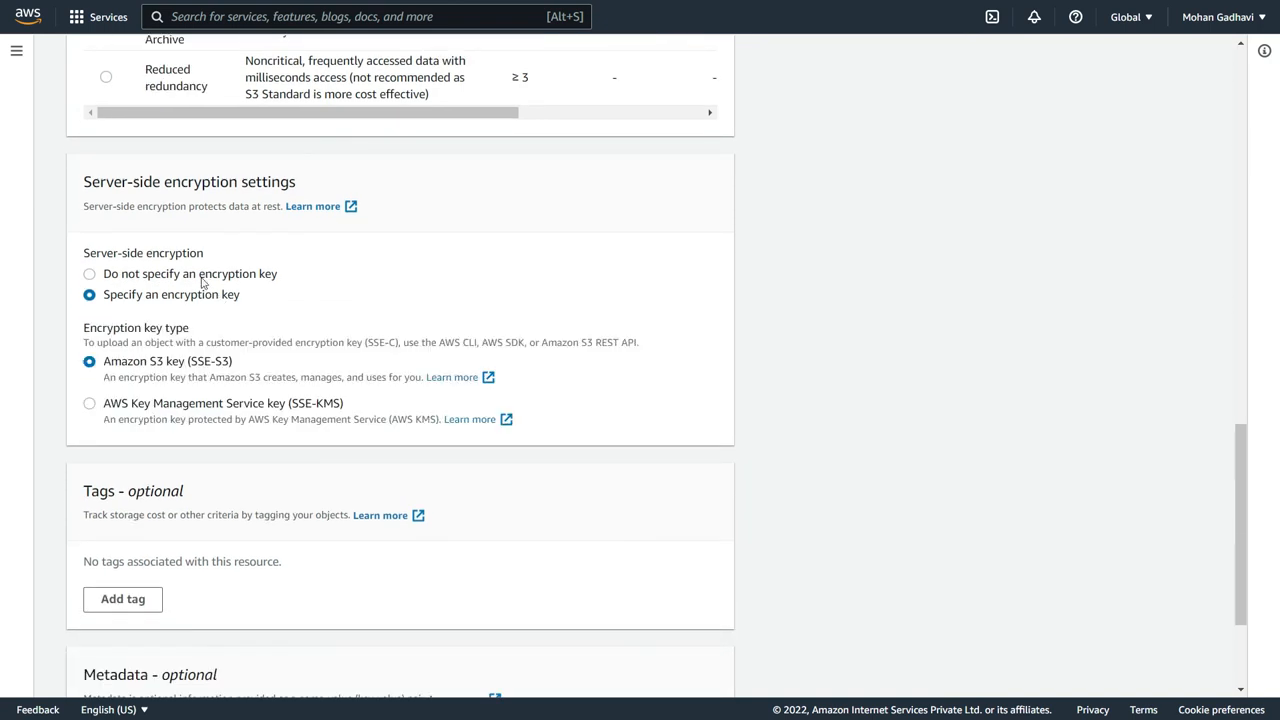
click(89, 404)
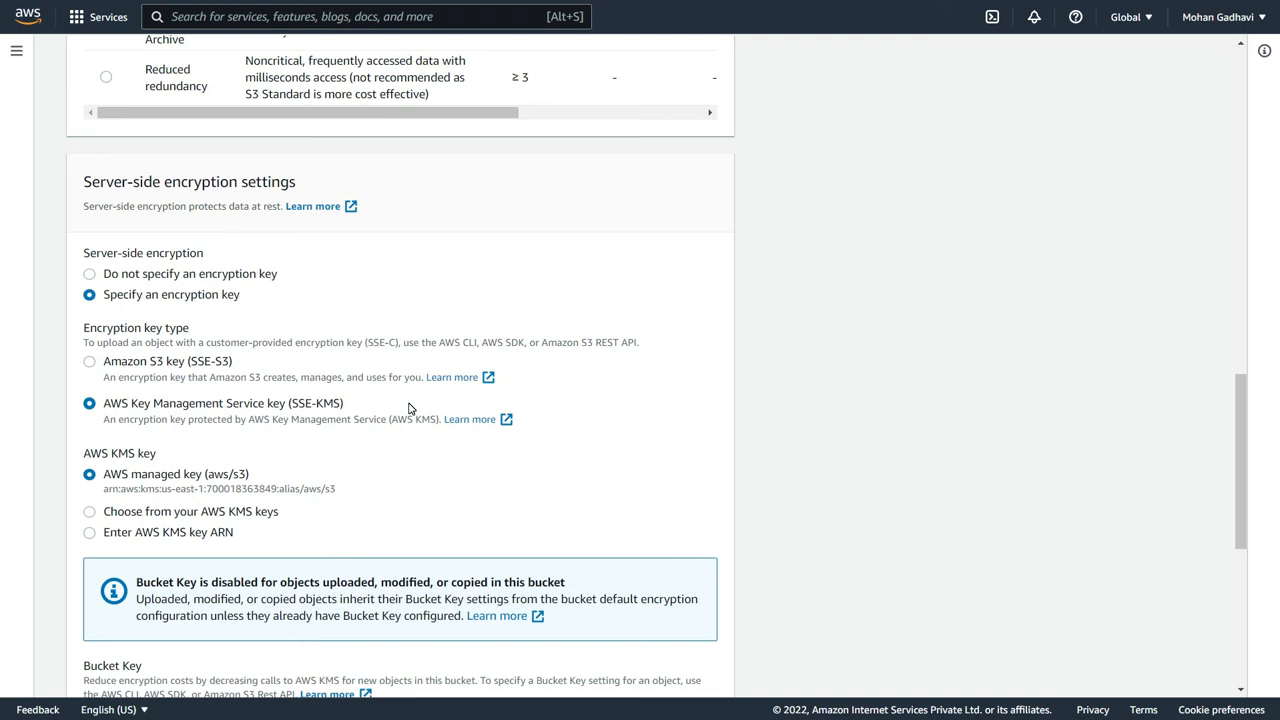
scroll(408, 407, down, 5)
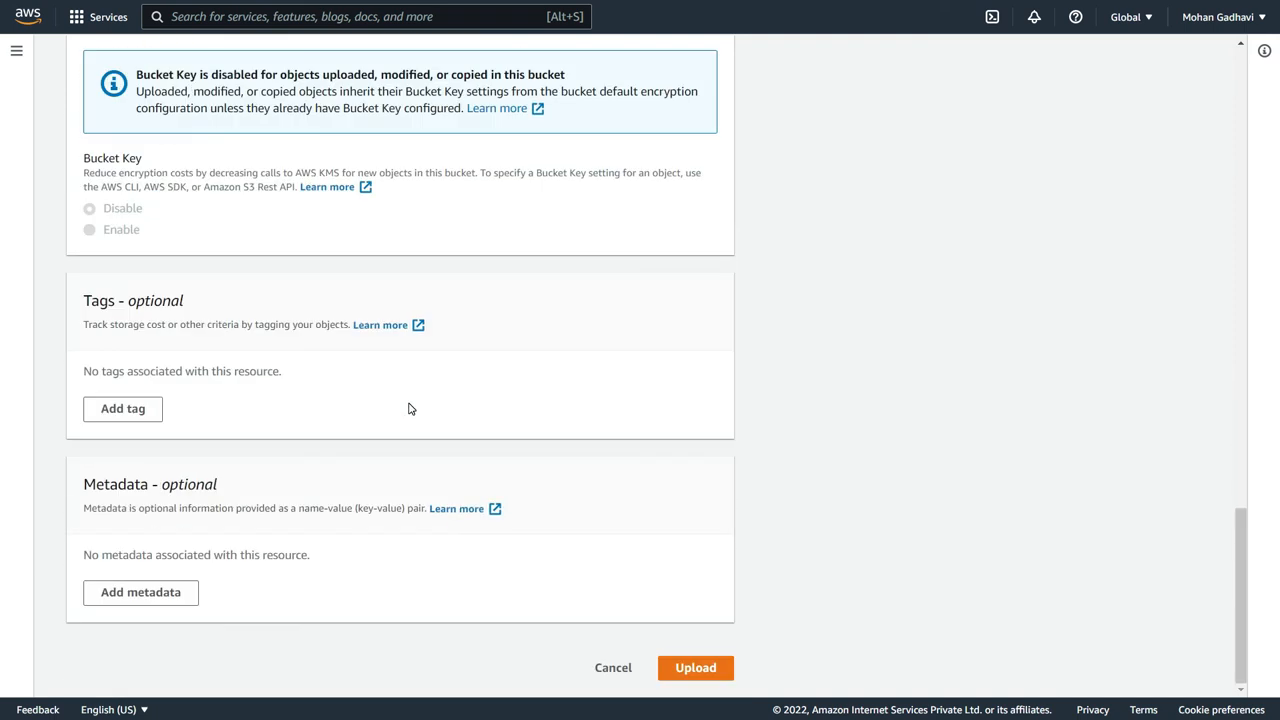
click(720, 656)
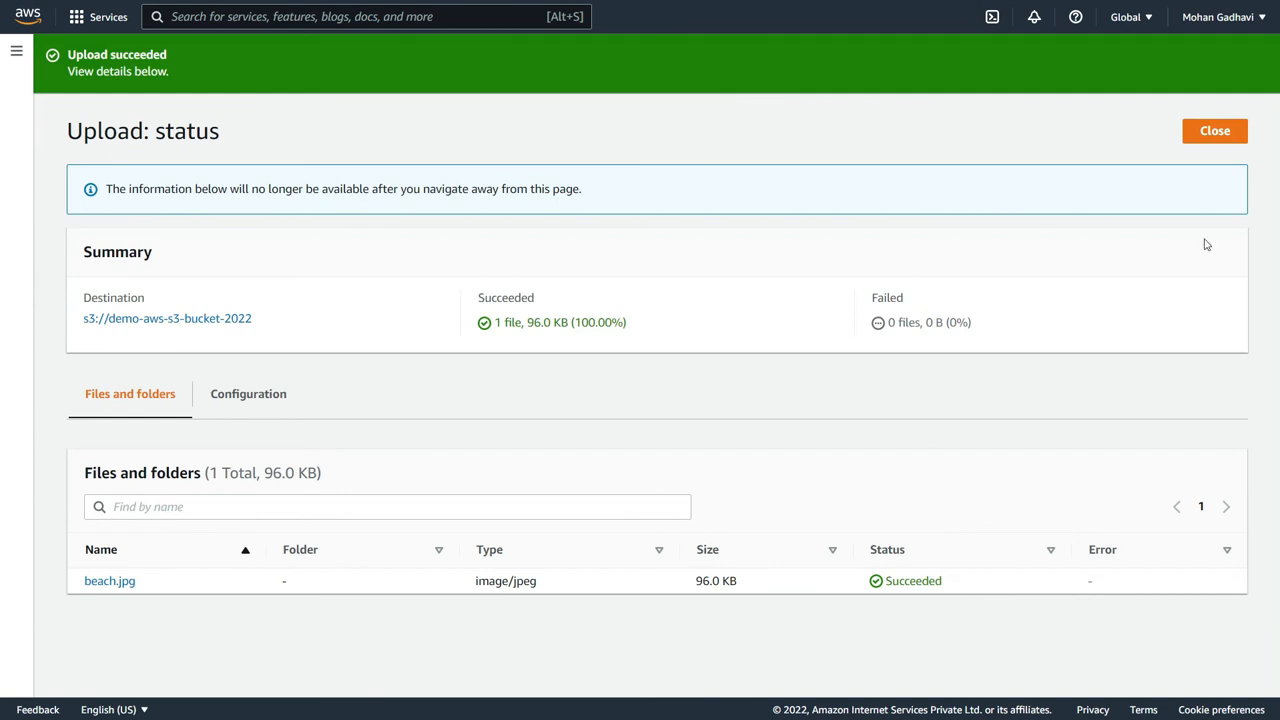
click(1216, 129)
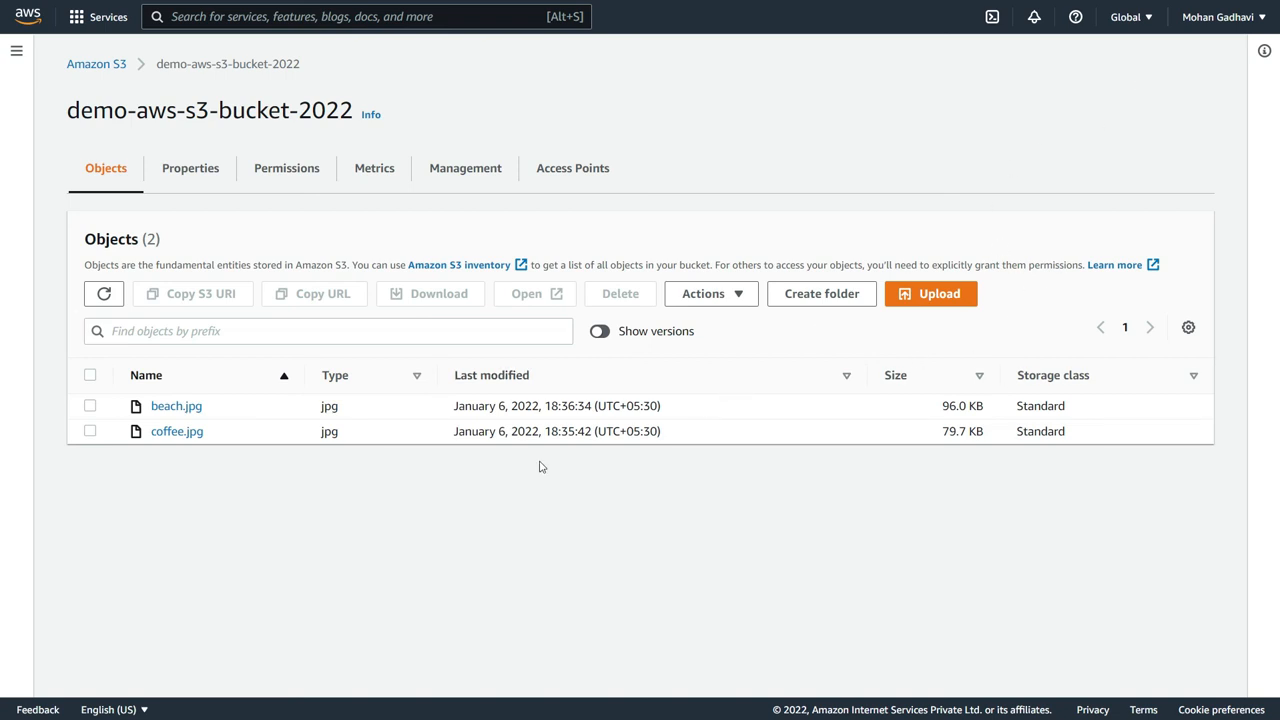
Show object versions in the bucket and examine the server-side encryption settings of the newest beach.jpg version
click(600, 332)
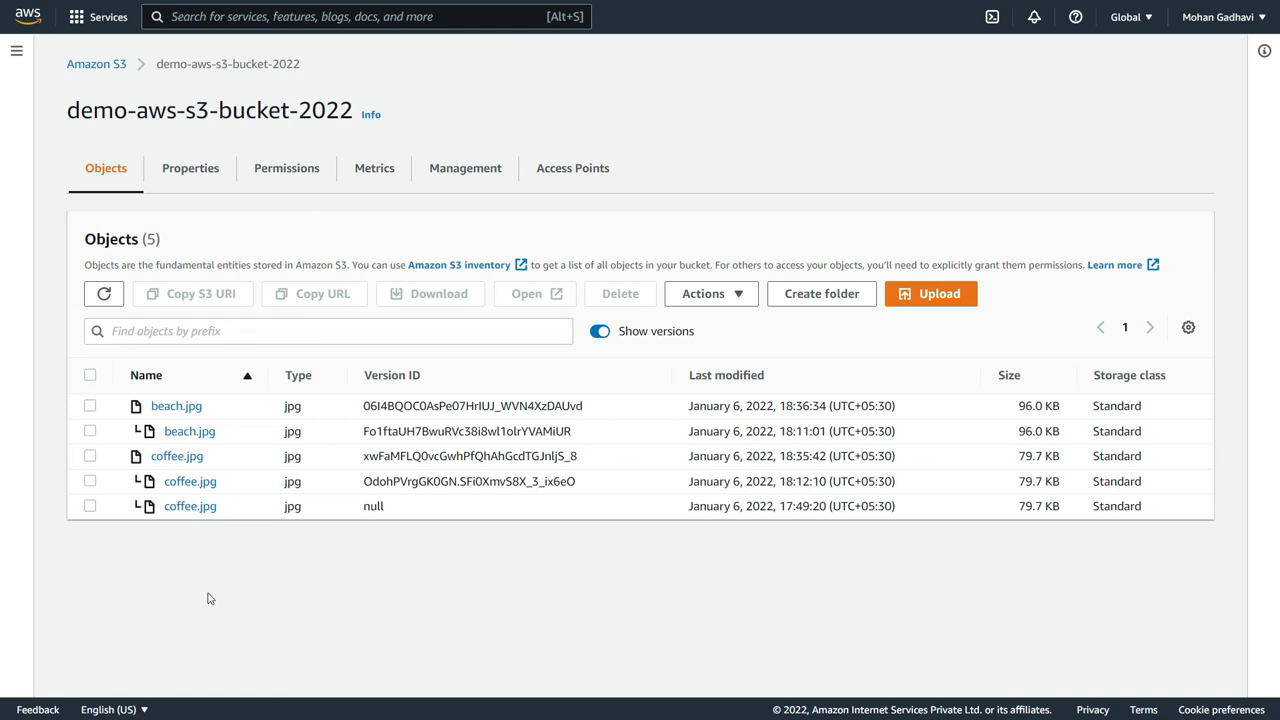
click(178, 408)
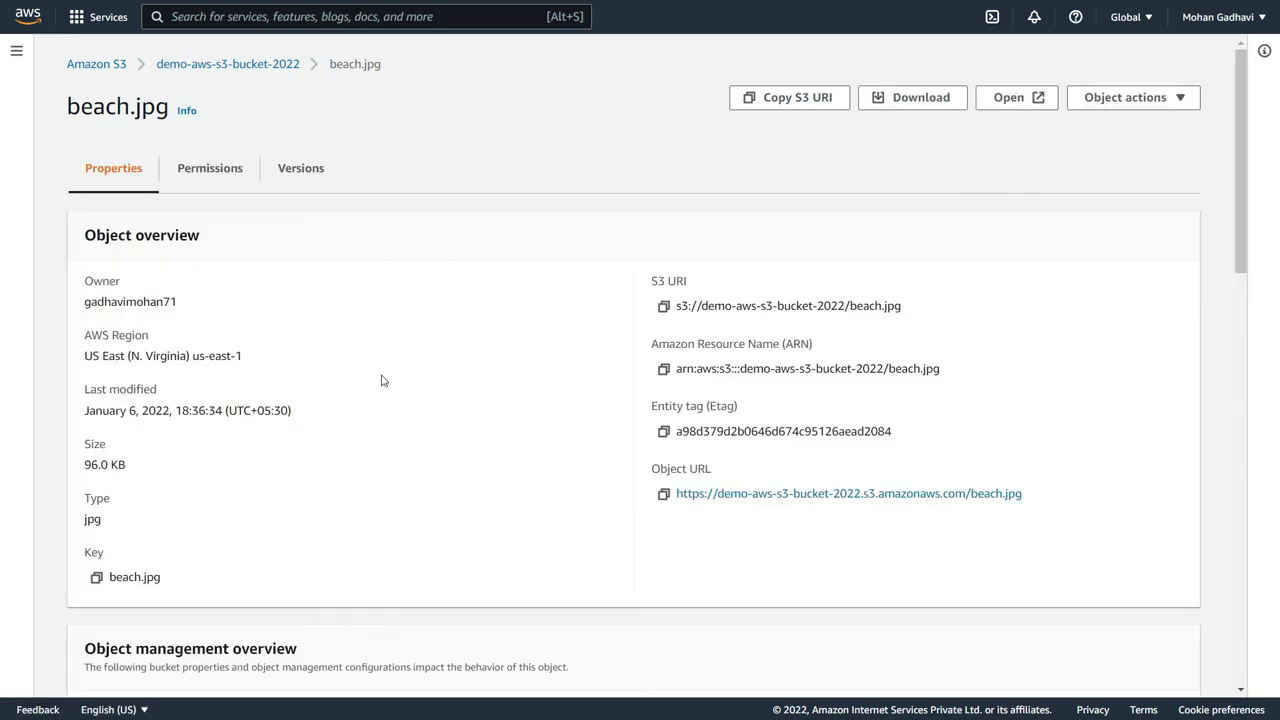
scroll(380, 377, down, 5)
scroll(340, 400, down, 3)
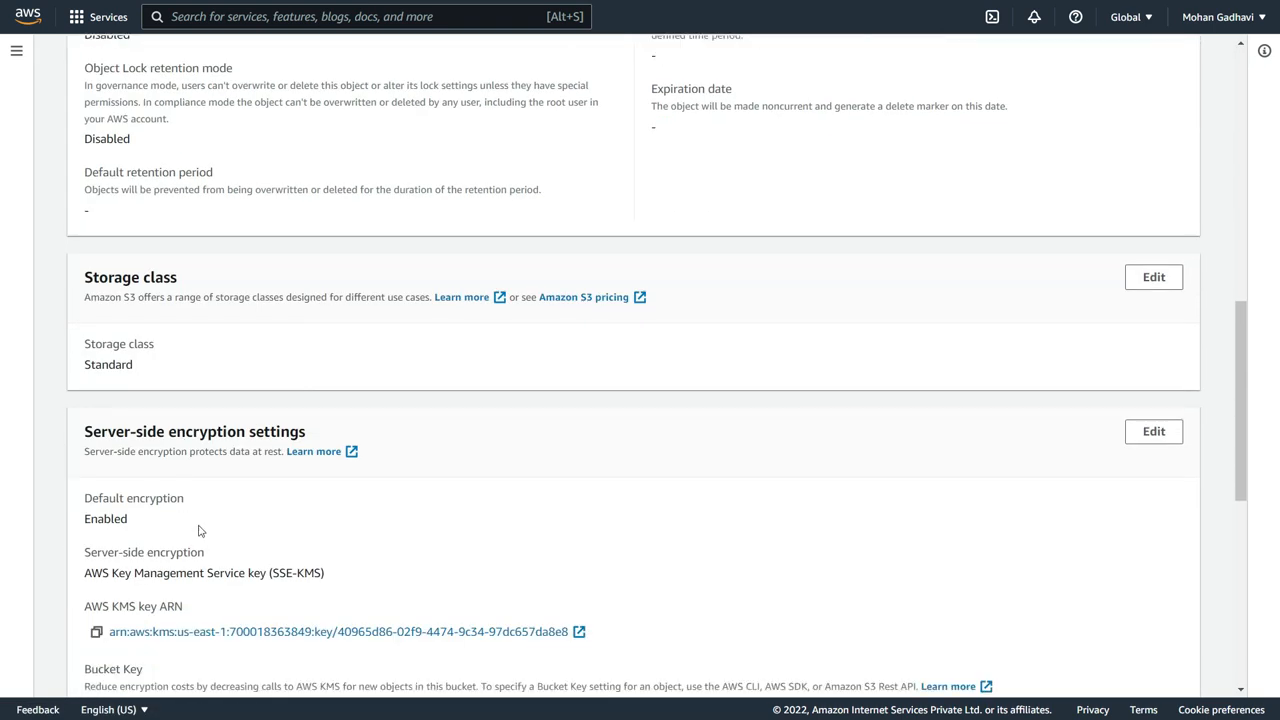
triple_click(98, 573)
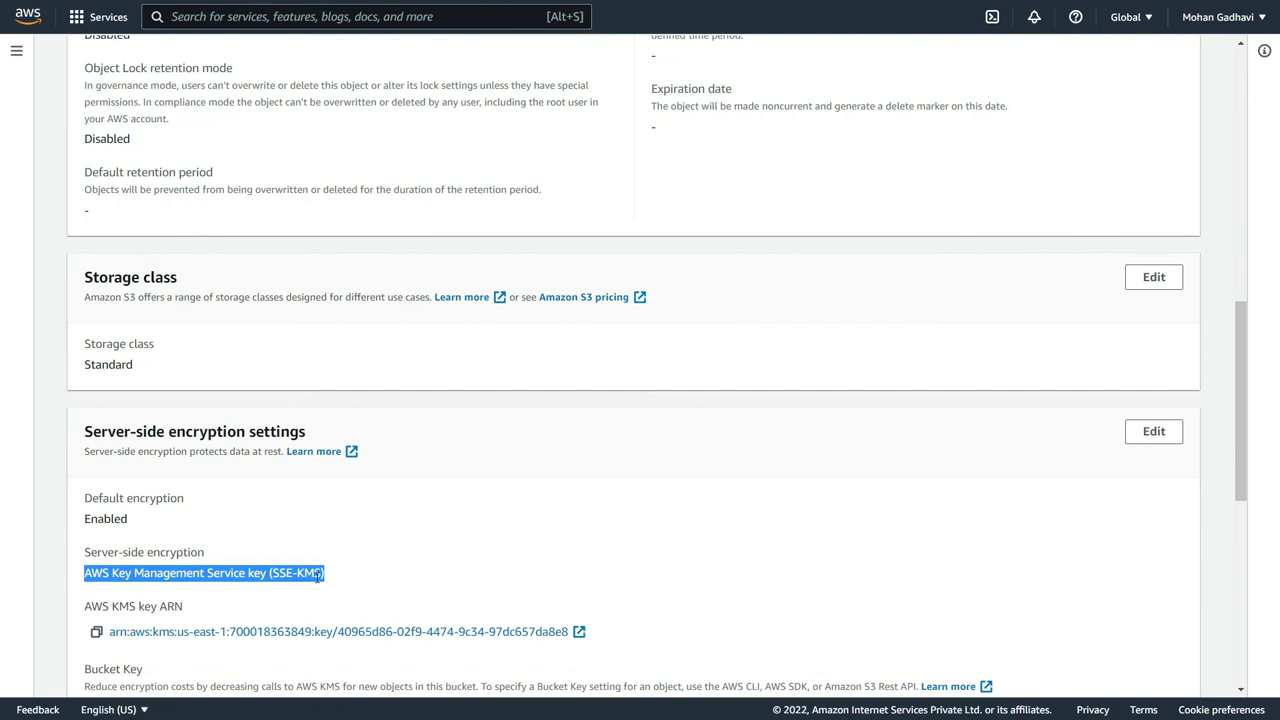
scroll(386, 523, up, 10)
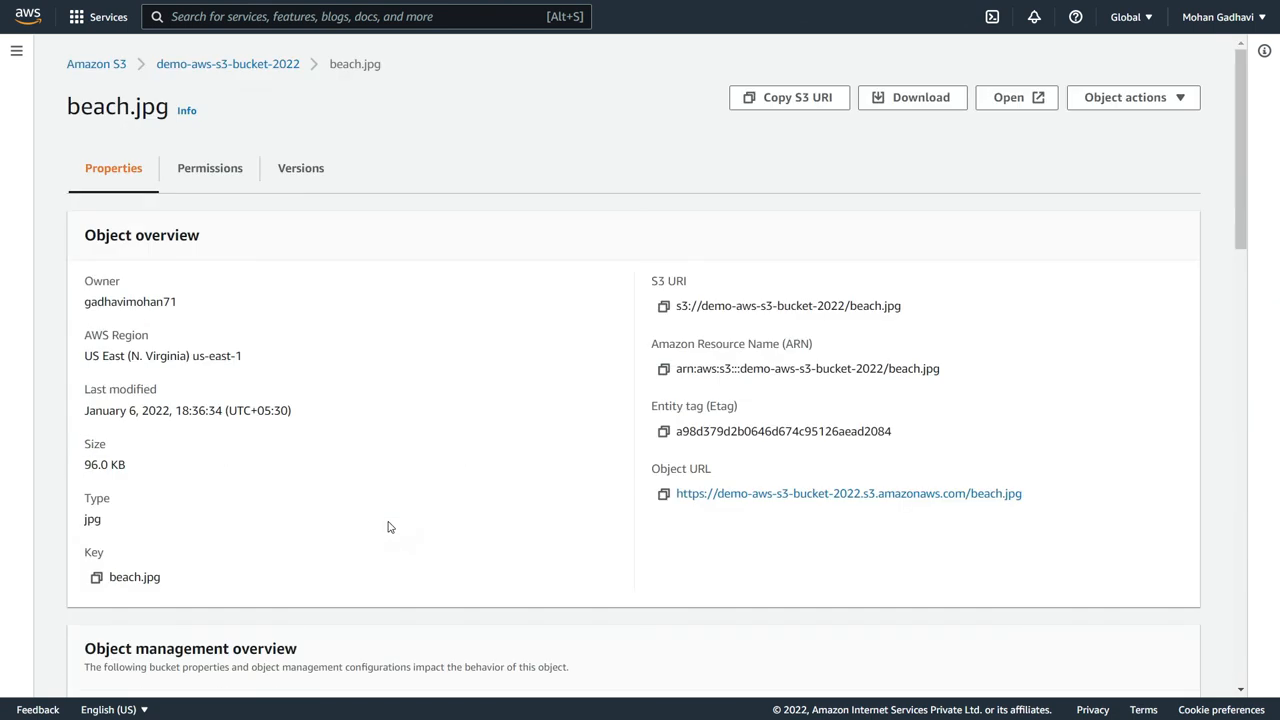
Show object versions in the bucket and examine the server-side encryption settings of the older beach.jpg version
click(200, 64)
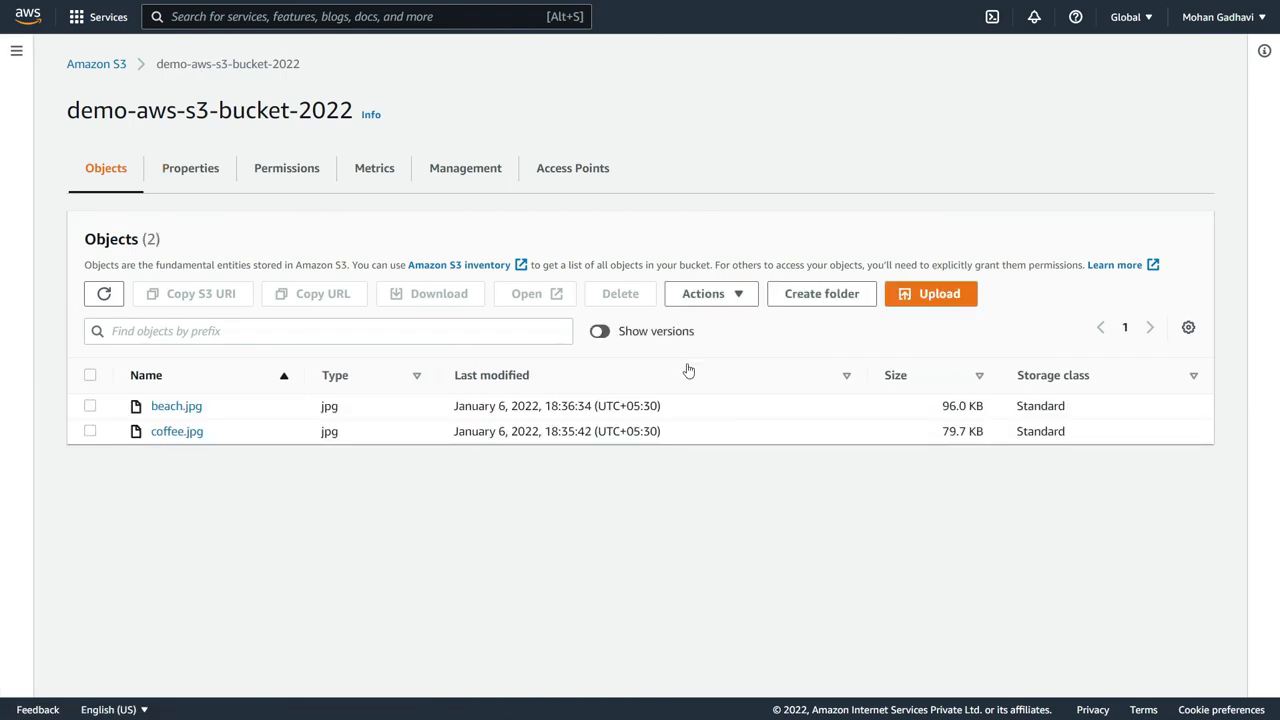
click(600, 331)
click(186, 428)
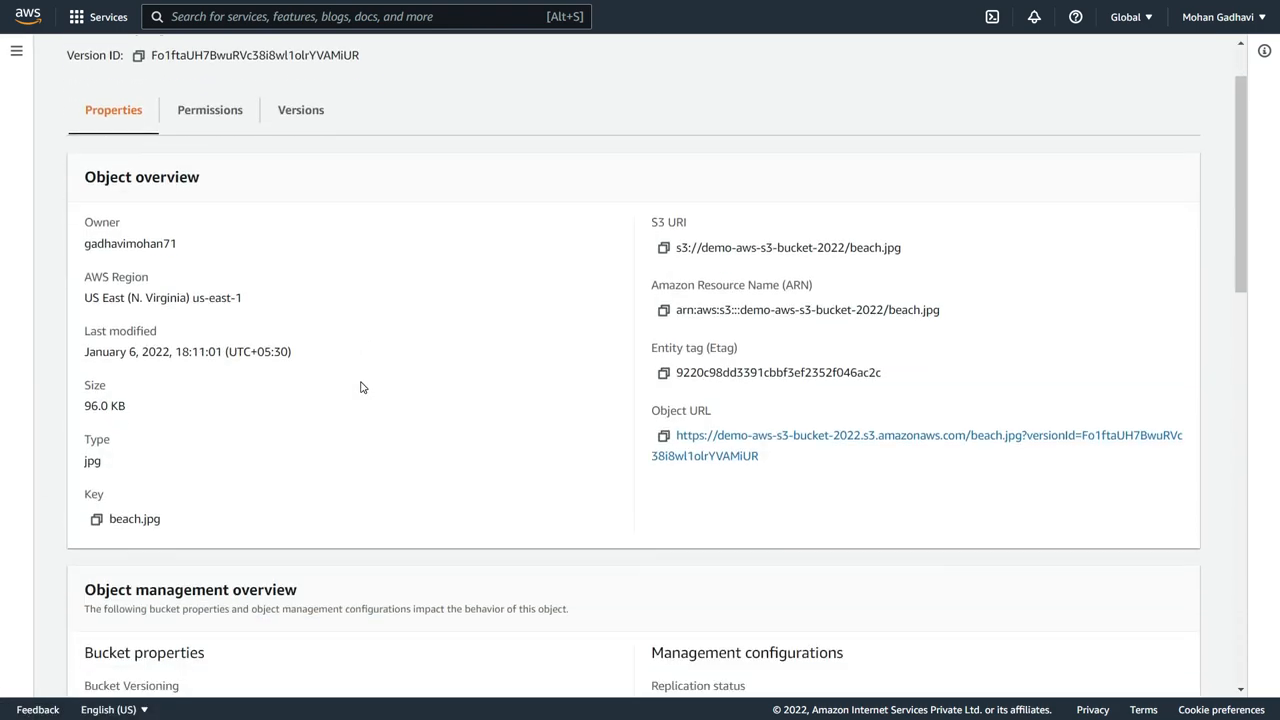
scroll(134, 508, down, 10)
scroll(146, 594, down, 2)
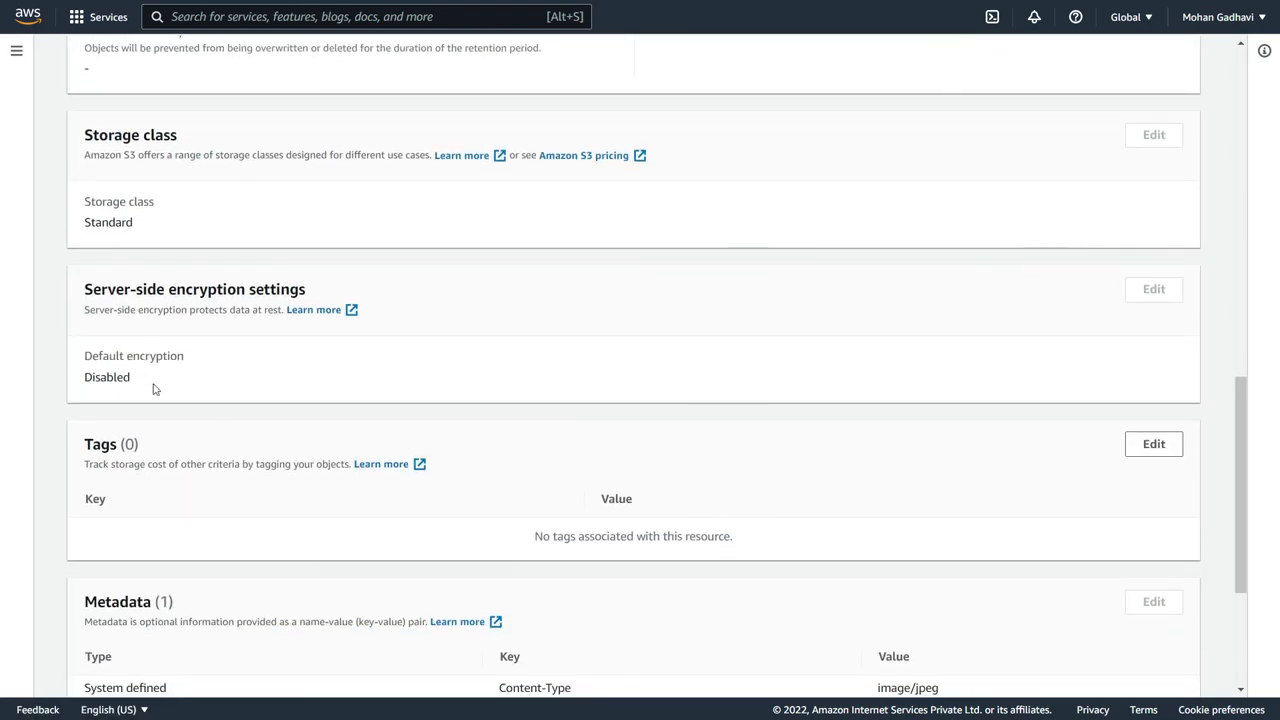
drag(152, 384, 88, 388)
click(187, 383)
scroll(305, 372, up, 10)
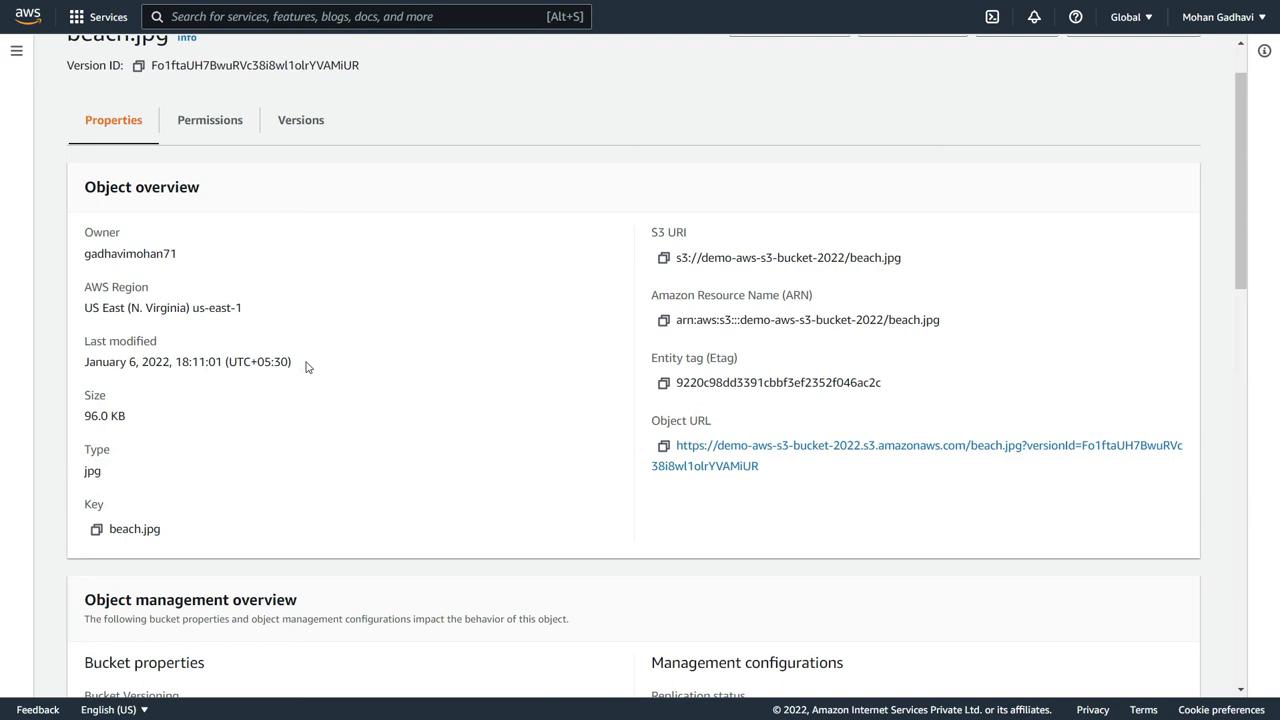
scroll(307, 367, up, 2)
Enable default server-side encryption for demo-aws-s3-bucket-2022 with the Amazon S3 key (SSE-S3) and save the changes
click(200, 66)
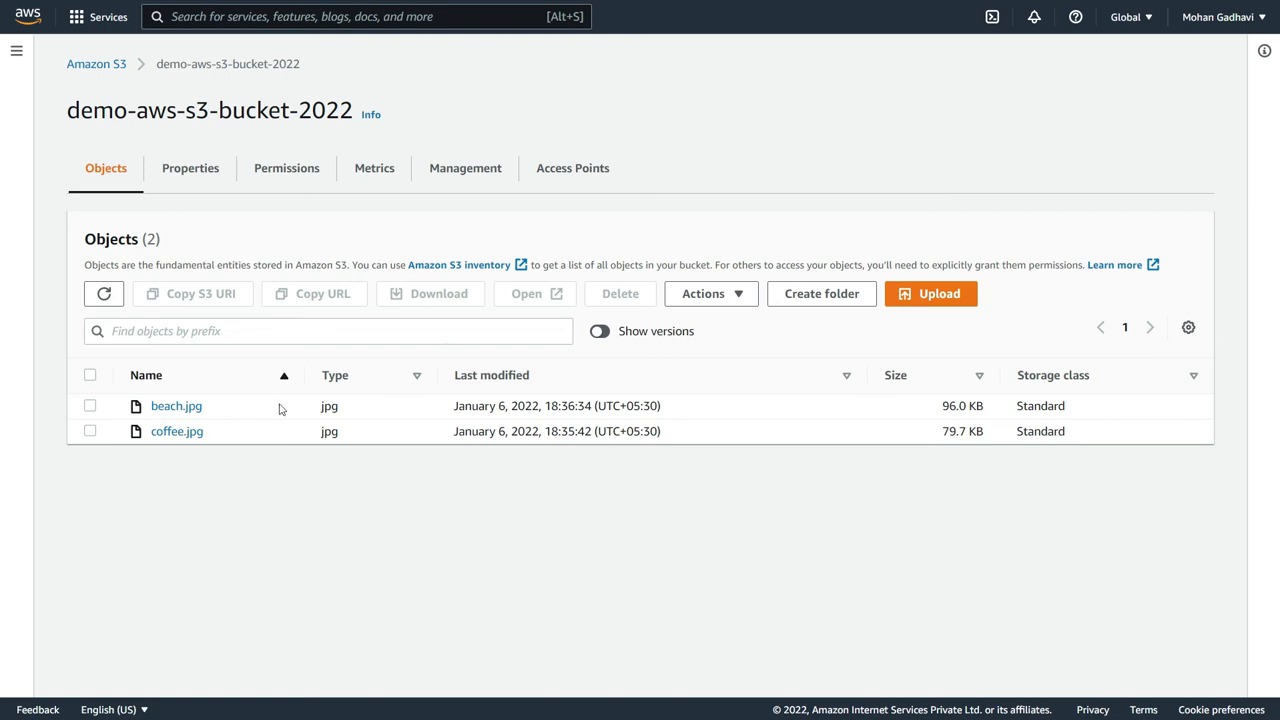
click(198, 166)
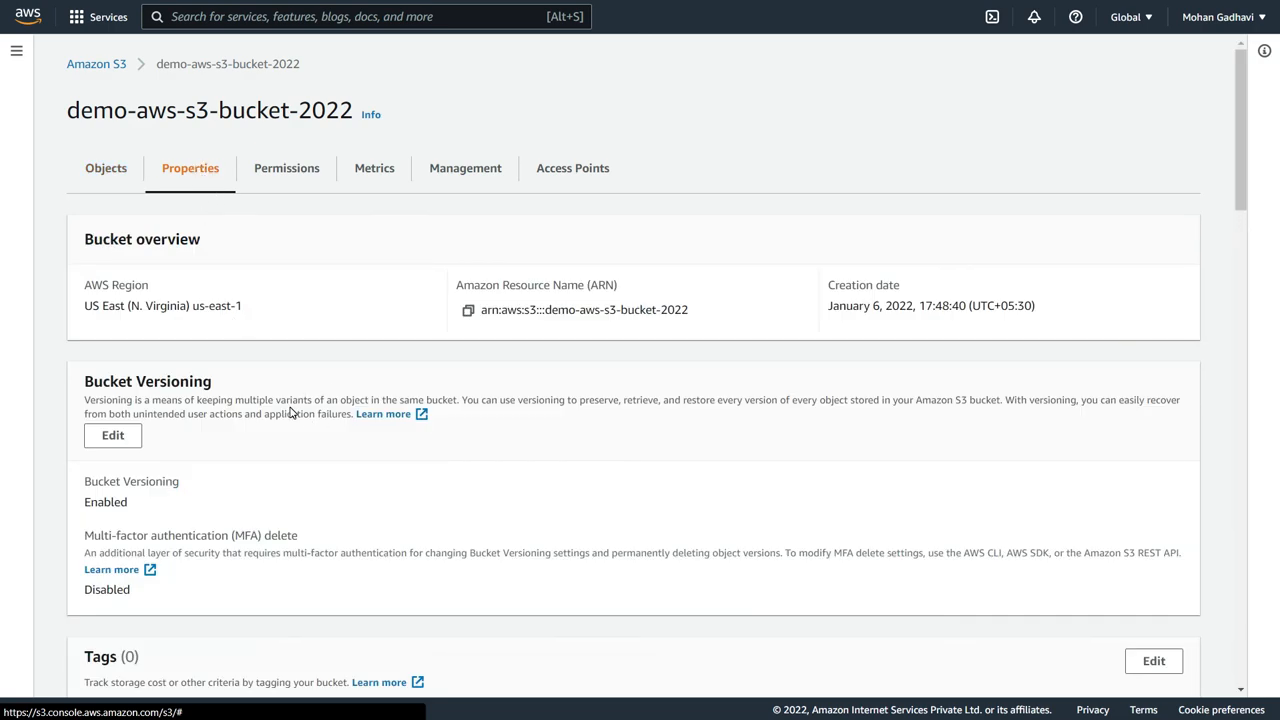
scroll(290, 410, down, 5)
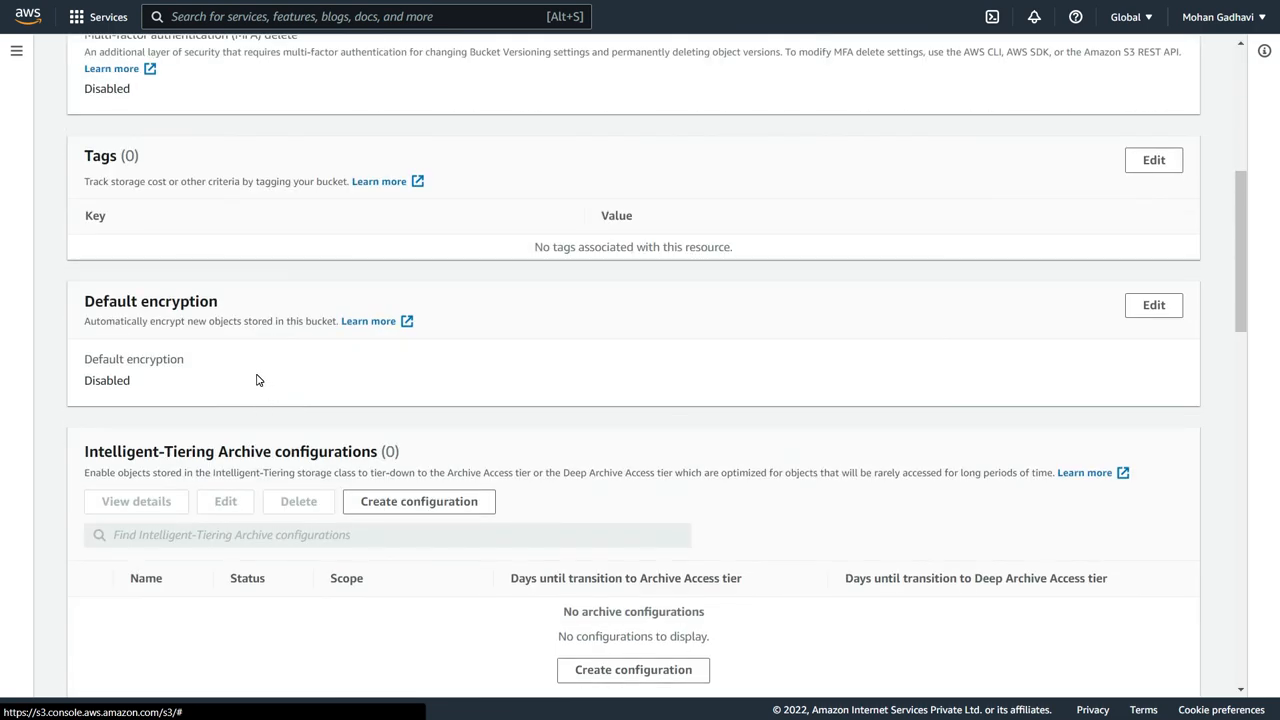
click(1130, 310)
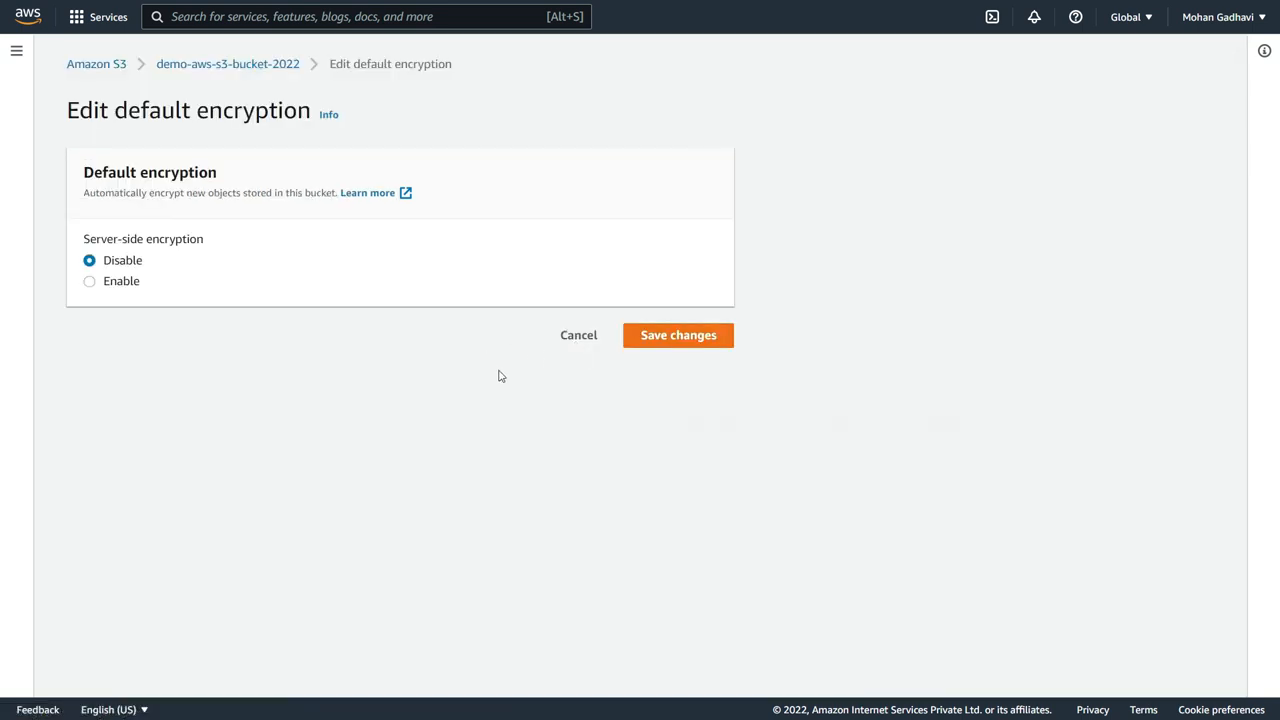
click(126, 290)
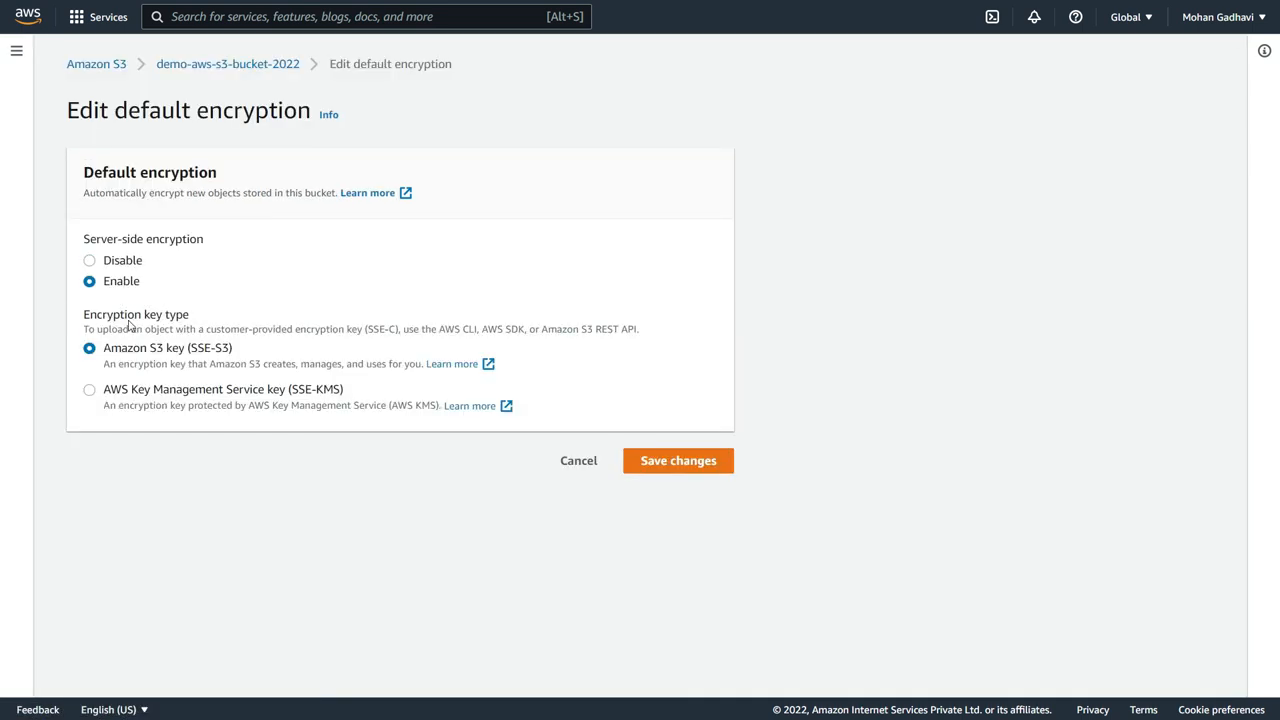
drag(104, 349, 196, 350)
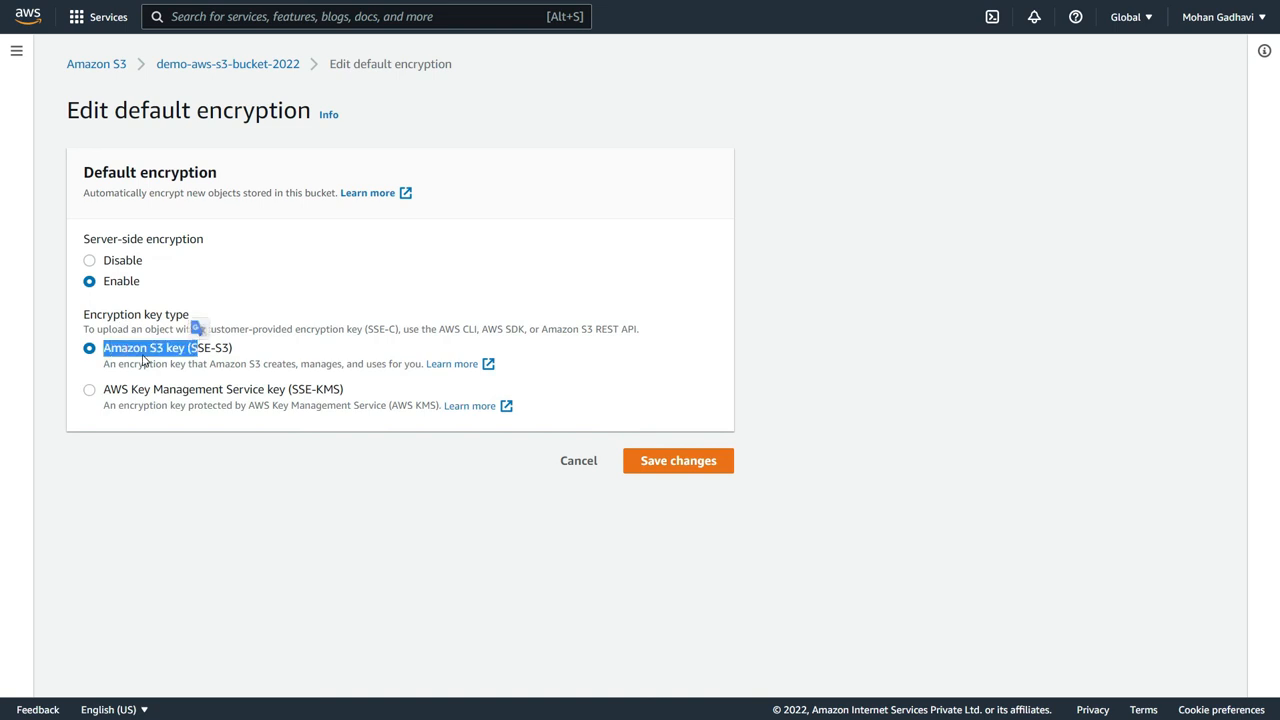
click(637, 463)
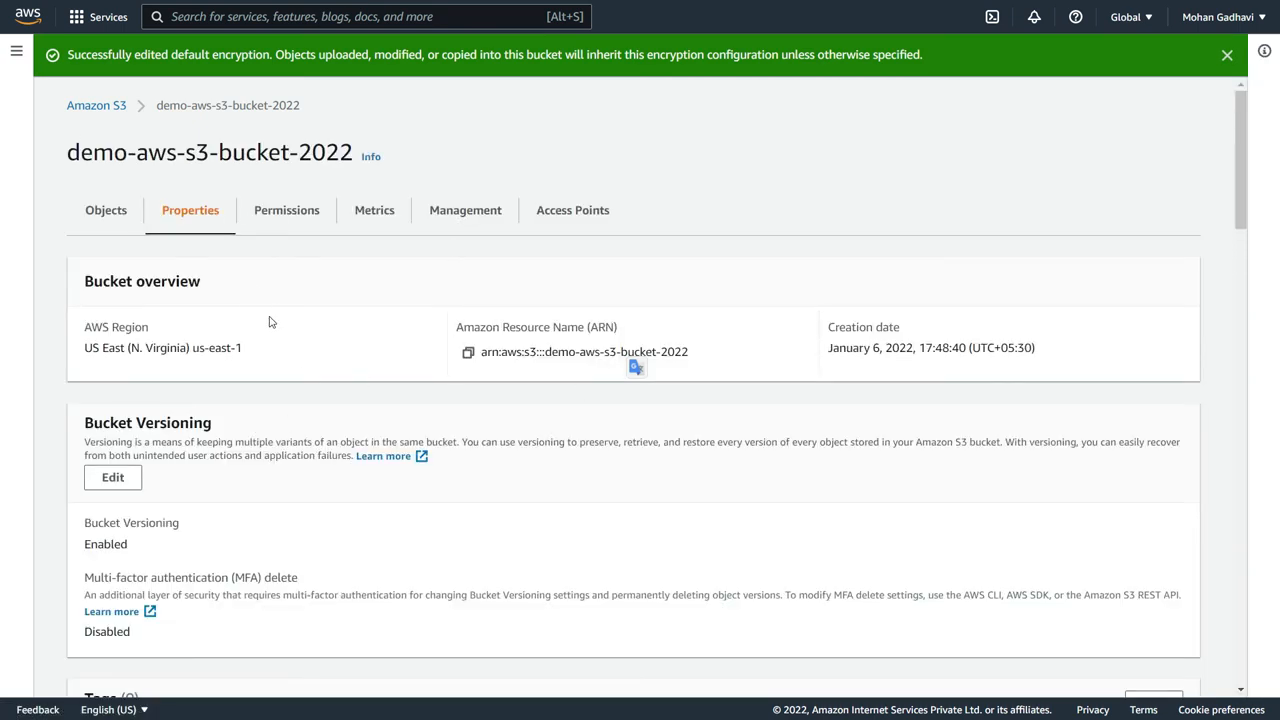
scroll(277, 327, down, 4)
scroll(277, 327, up, 8)
Start a new upload to the bucket's objects and add coffee.jpg from the Documents folder
click(128, 211)
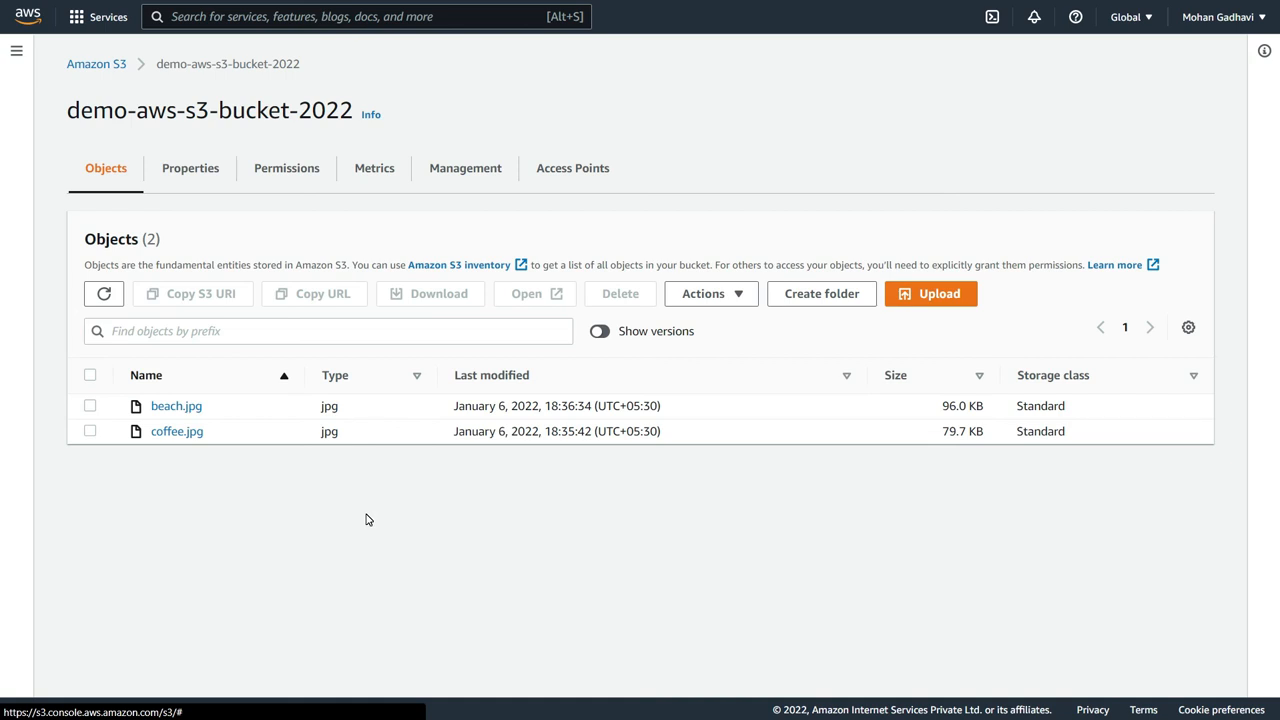
click(952, 294)
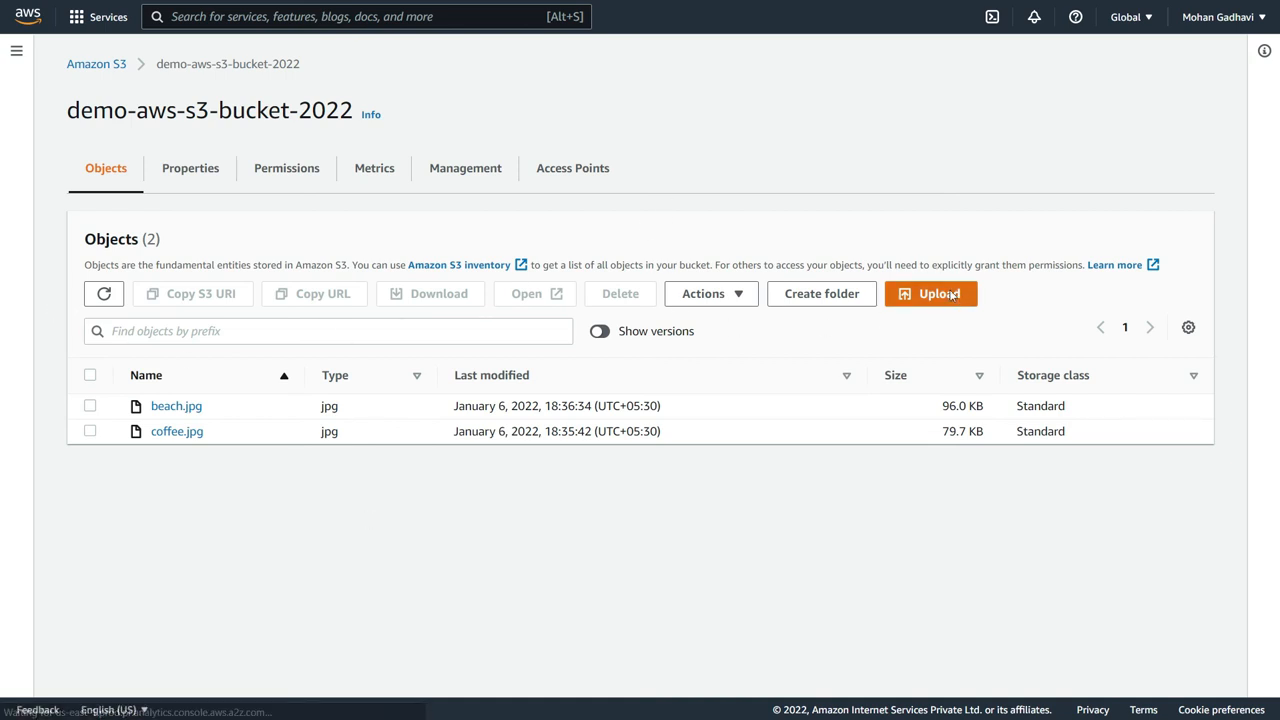
click(578, 280)
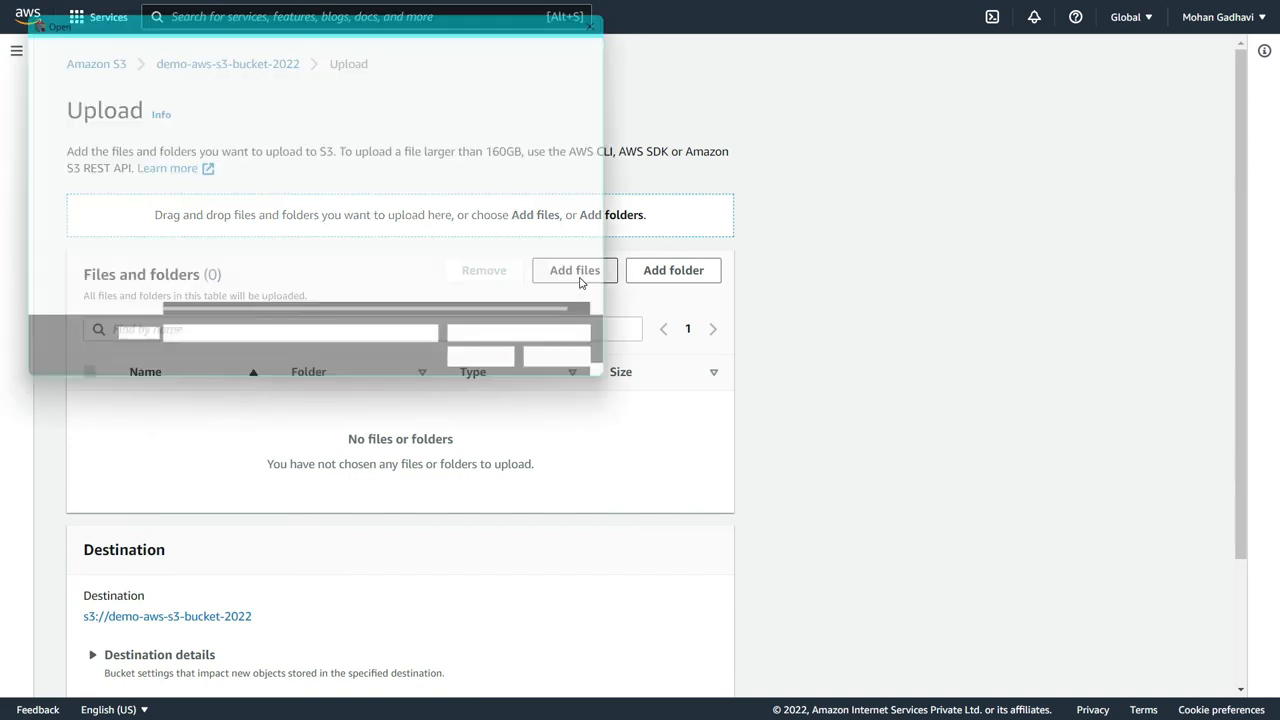
scroll(320, 222, down, 5)
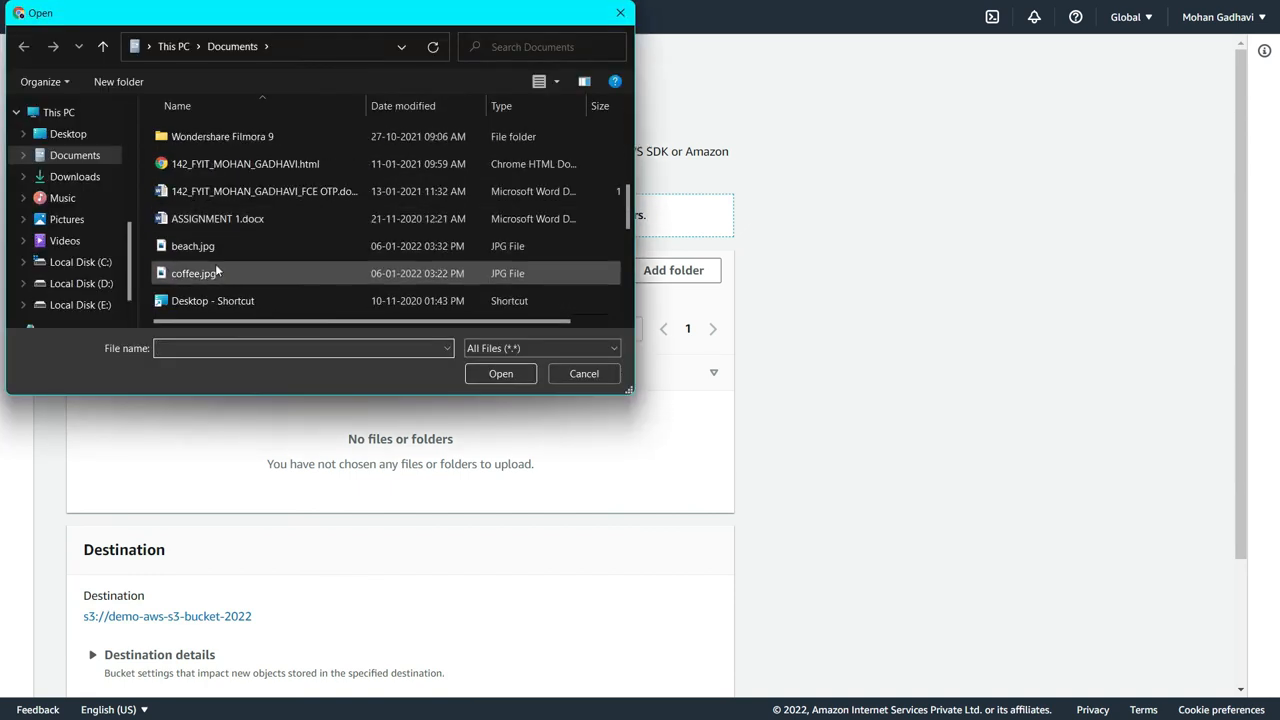
click(216, 266)
click(501, 373)
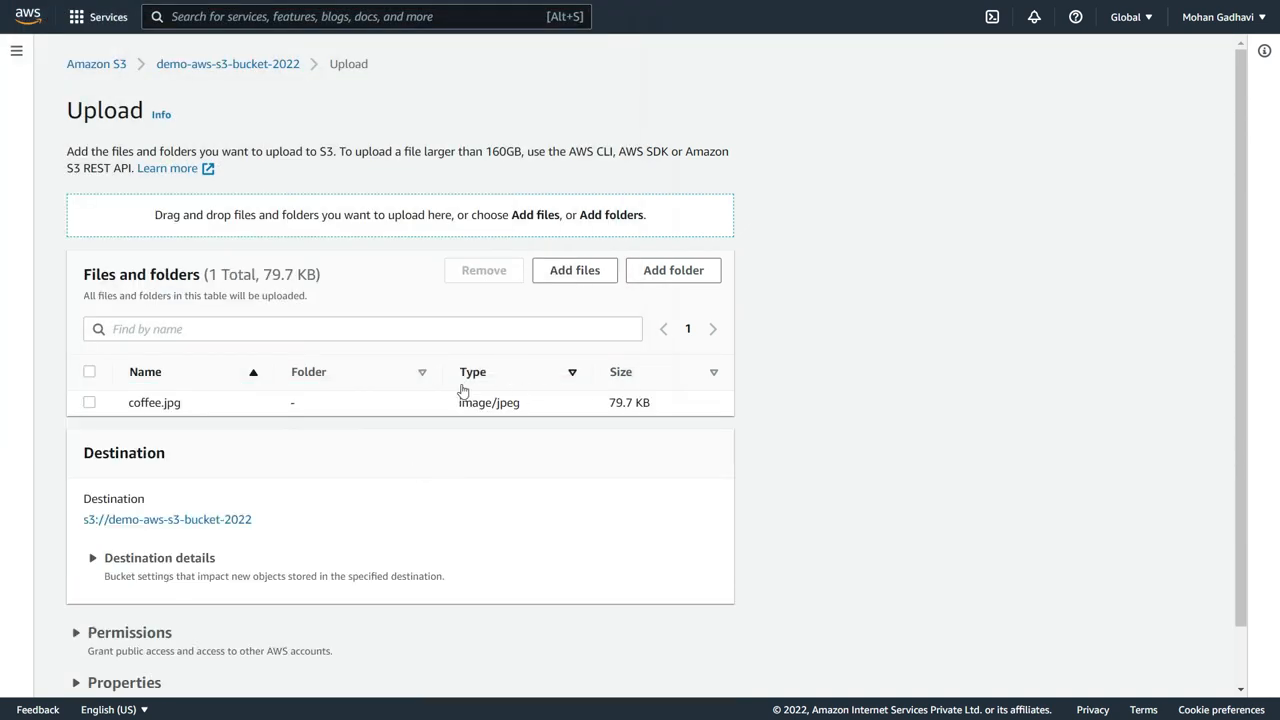
Review the upload's server-side encryption settings, leave the encryption key unspecified, and upload coffee.jpg
scroll(307, 432, down, 1)
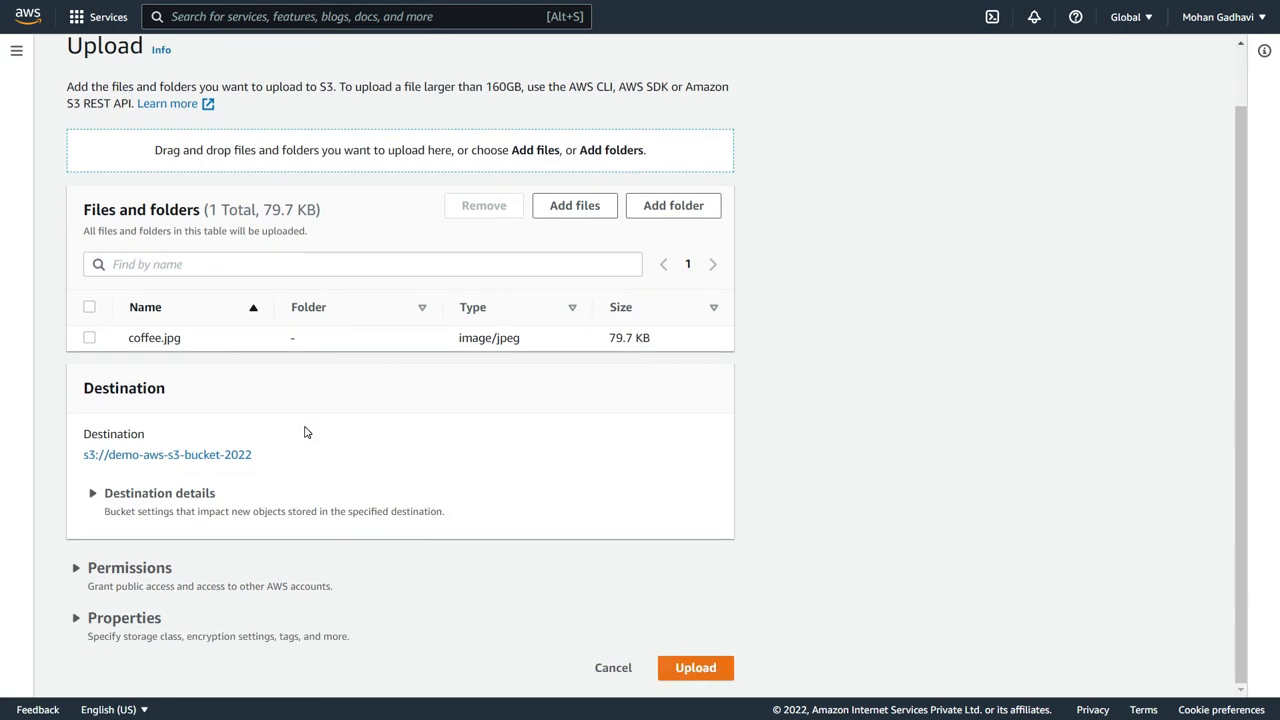
click(110, 617)
scroll(400, 520, down, 5)
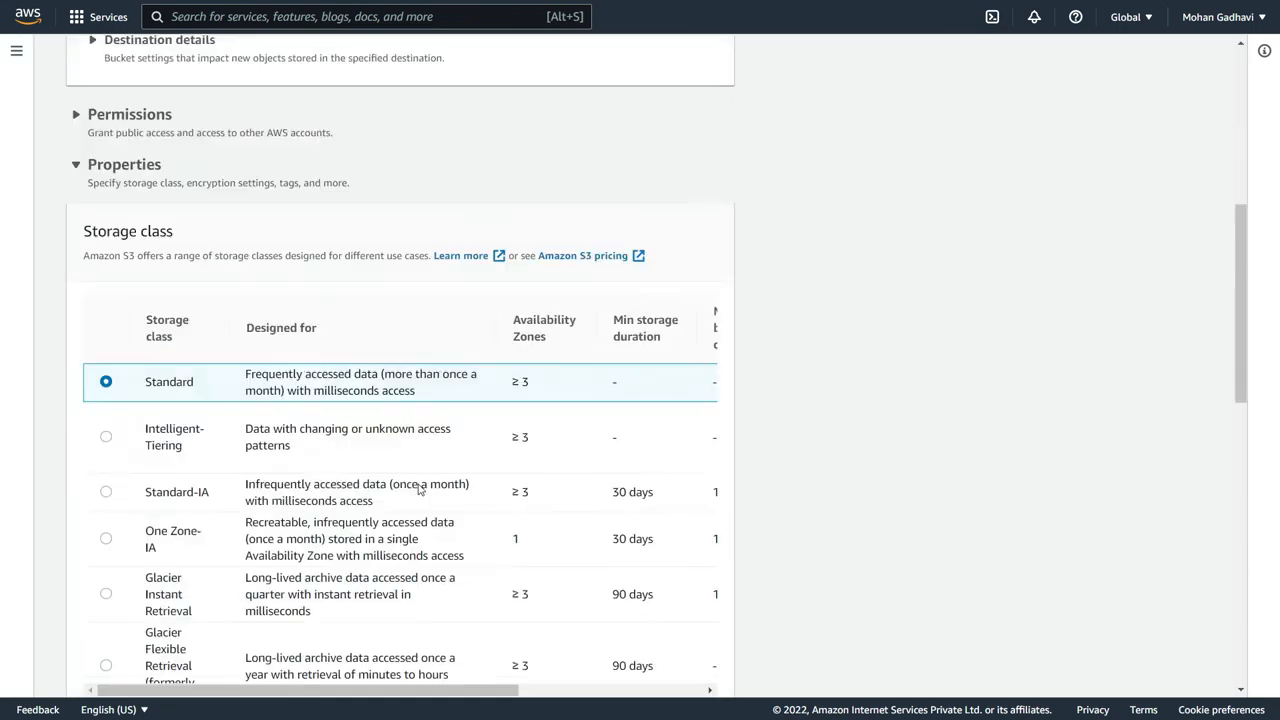
scroll(419, 488, down, 3)
scroll(404, 474, down, 4)
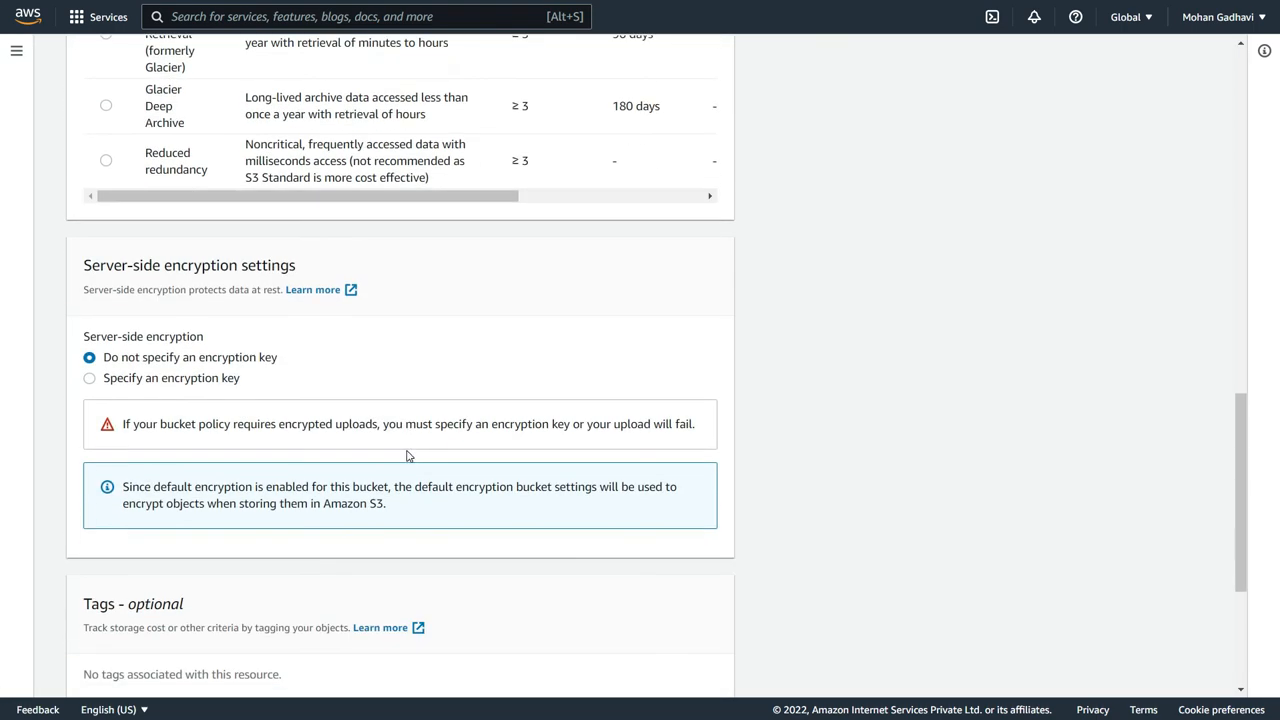
scroll(406, 456, down, 2)
scroll(406, 449, up, 1)
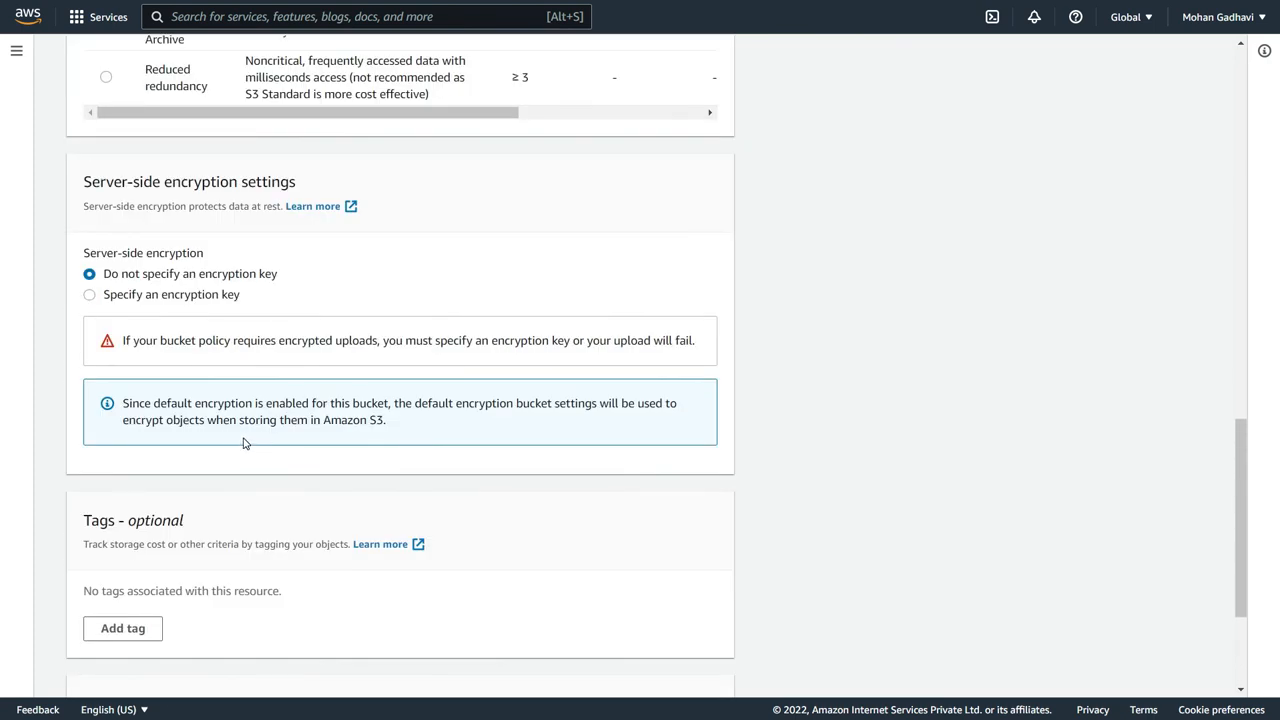
drag(137, 402, 339, 452)
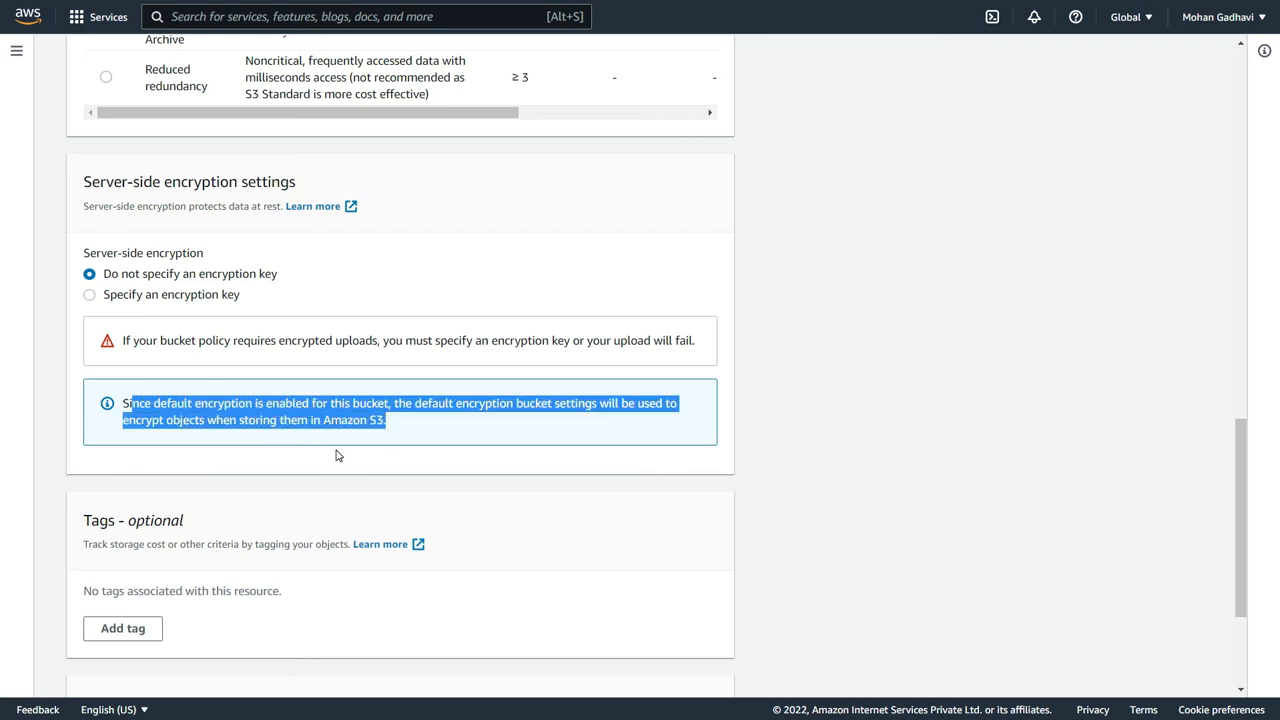
click(248, 465)
scroll(314, 466, down, 3)
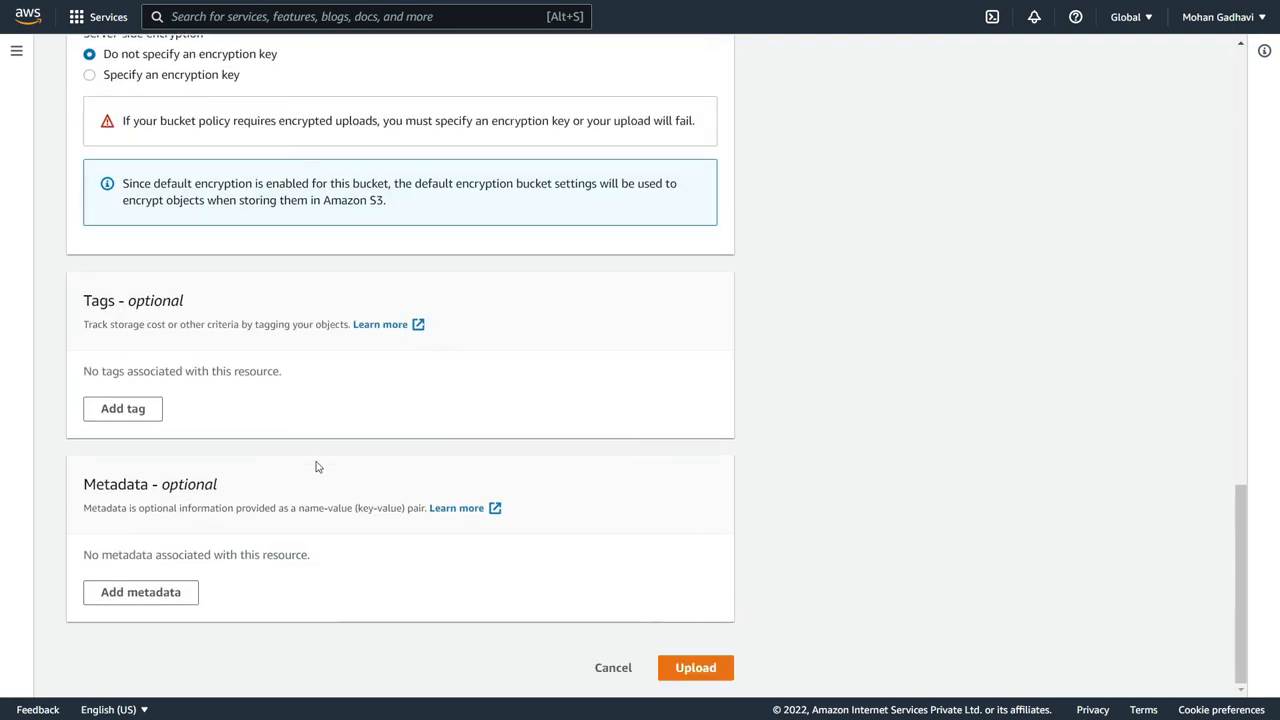
click(724, 675)
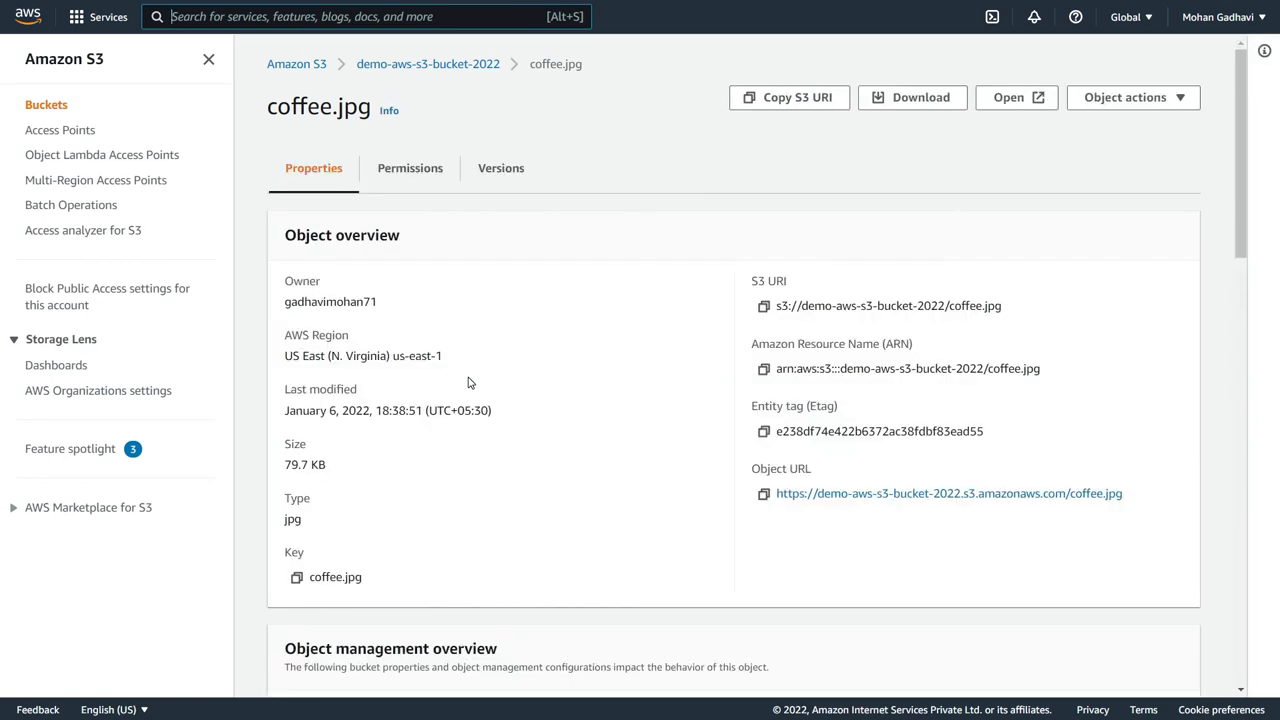
Examine the default encryption and server-side encryption settings in the properties of the uploaded coffee.jpg
scroll(475, 393, down, 10)
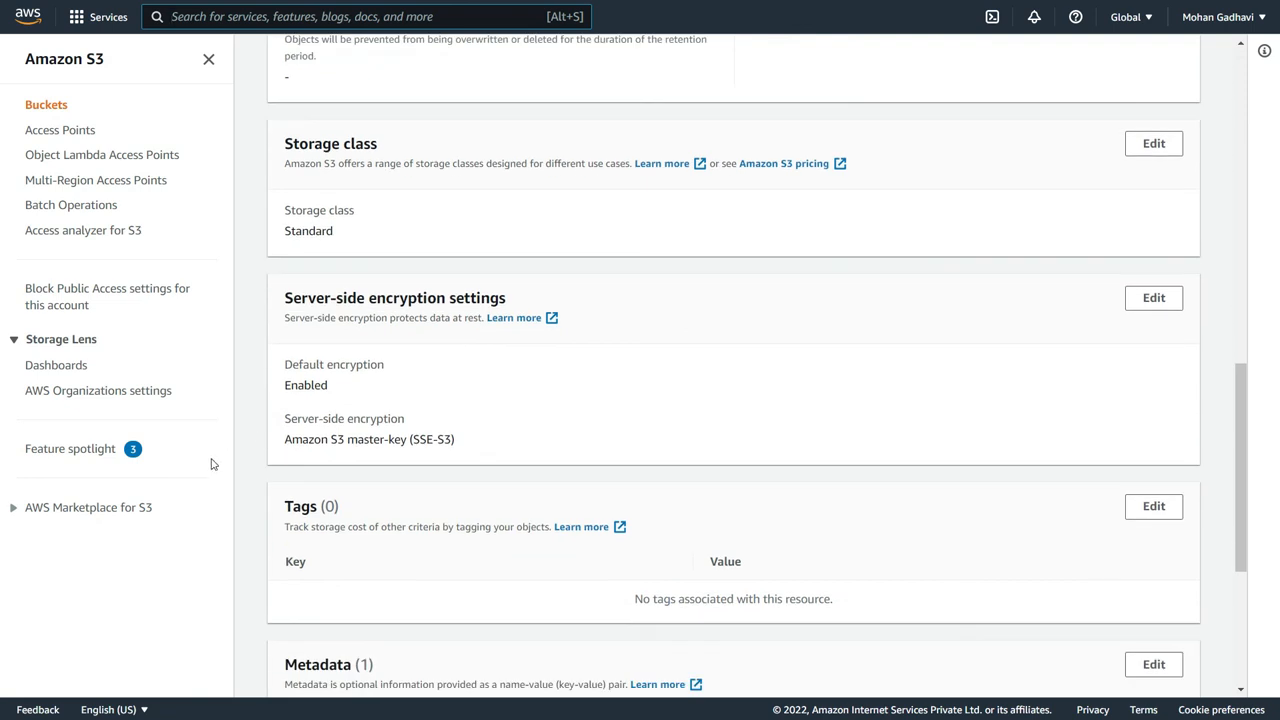
drag(282, 453, 458, 442)
click(360, 400)
drag(291, 386, 359, 389)
click(409, 374)
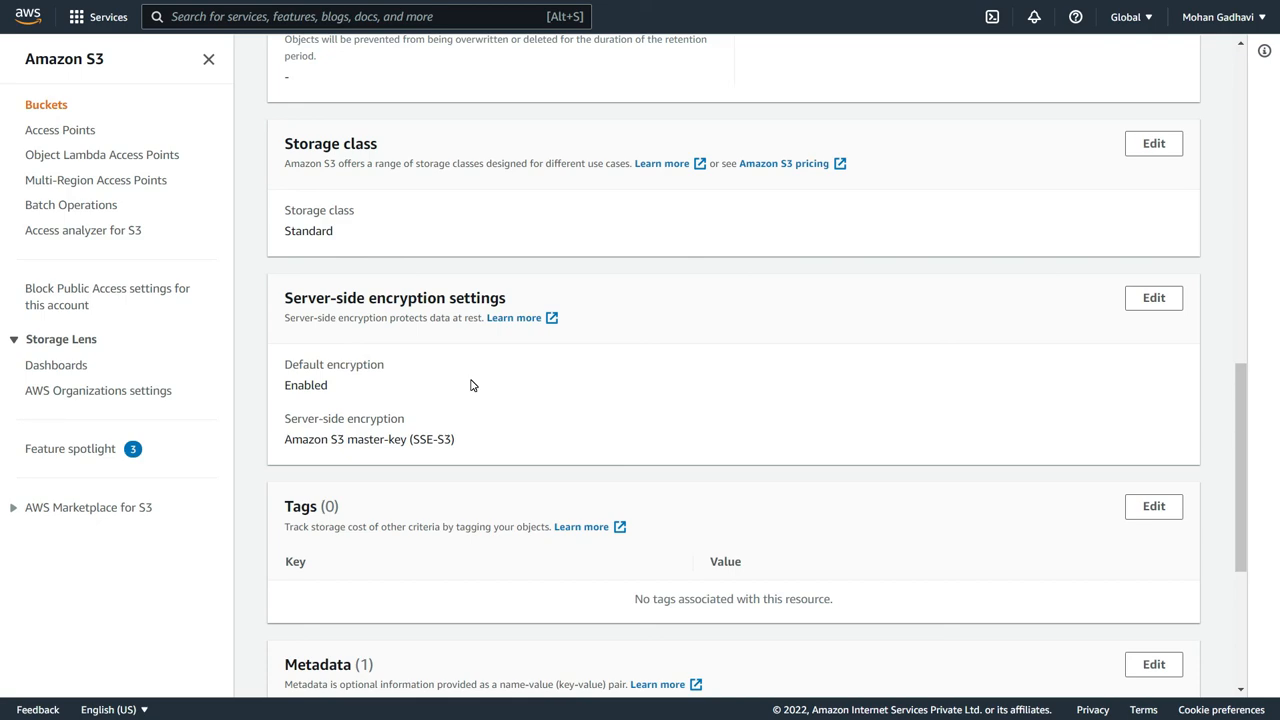
scroll(467, 372, up, 10)
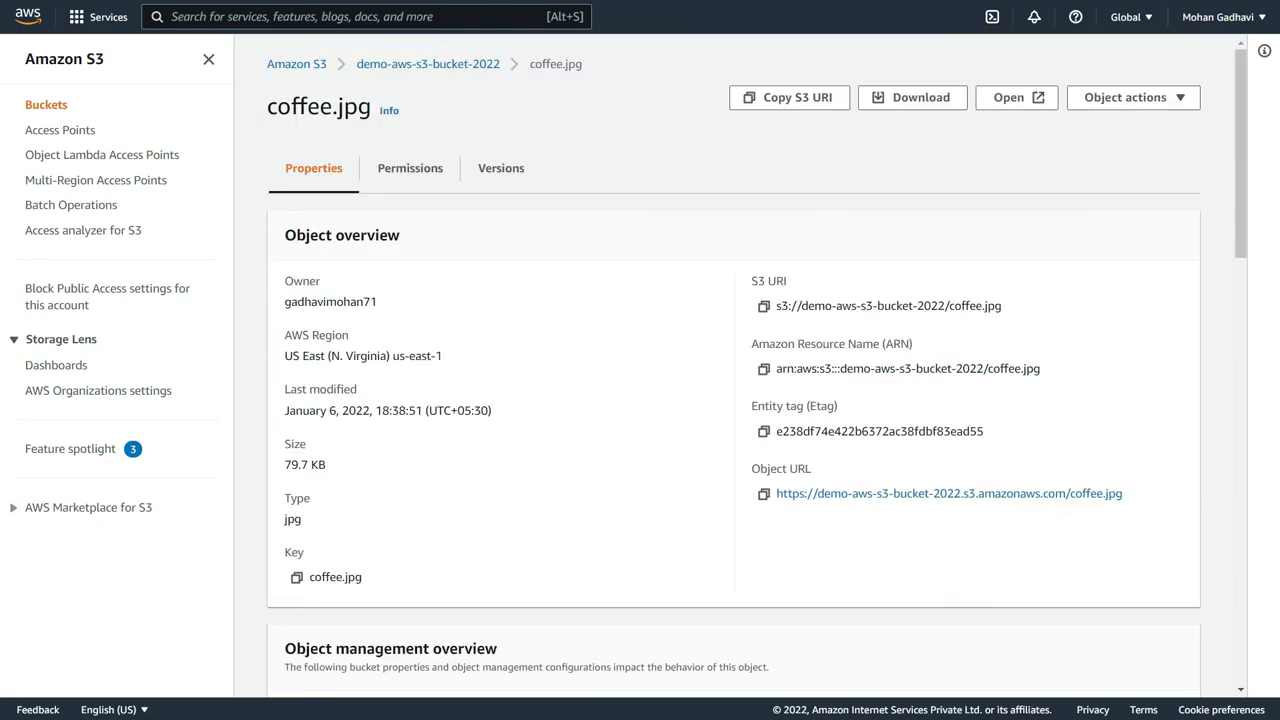
Return to demo-aws-s3-bucket-2022, start another upload and add coffee.jpg from the Documents folder again
click(400, 66)
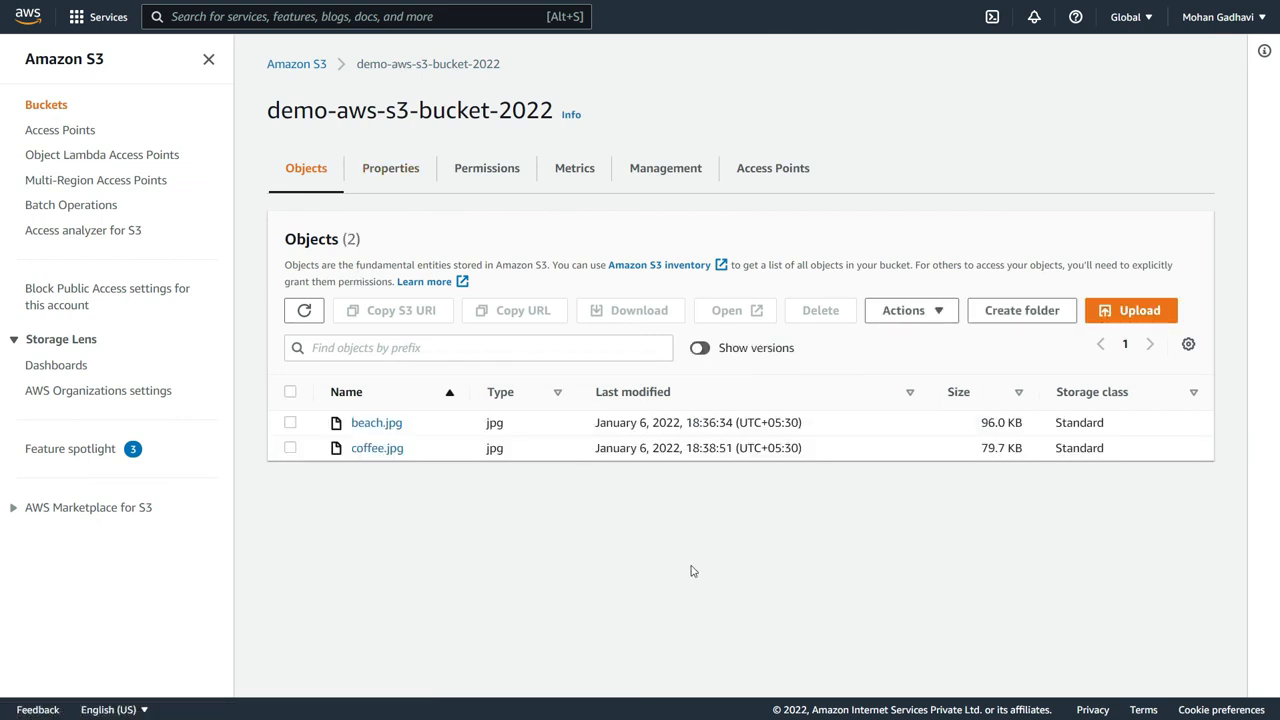
click(1136, 318)
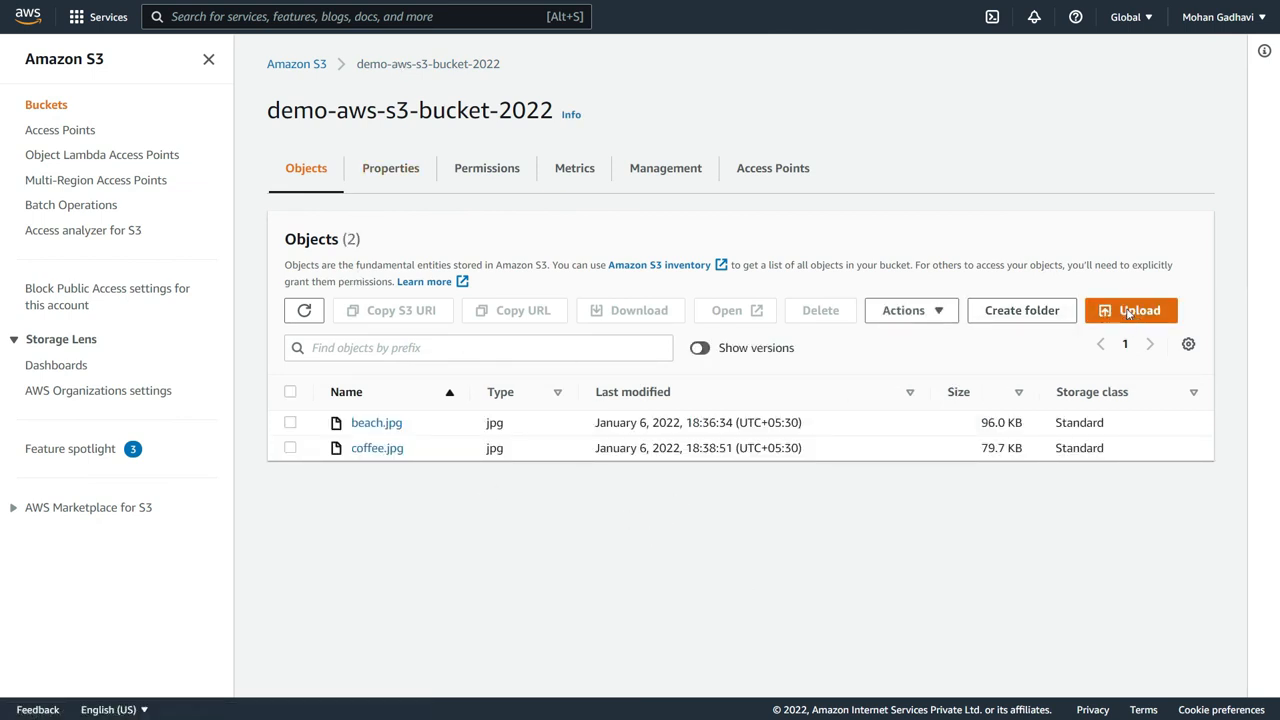
click(574, 271)
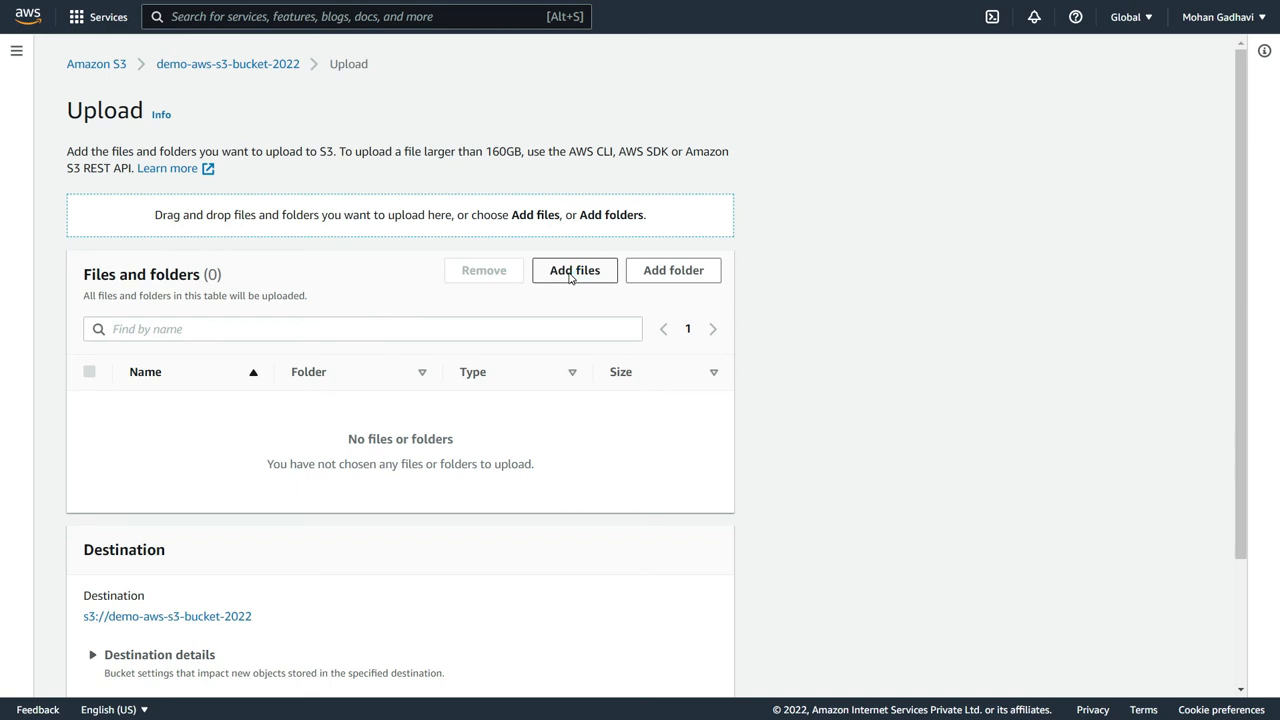
scroll(258, 241, down, 5)
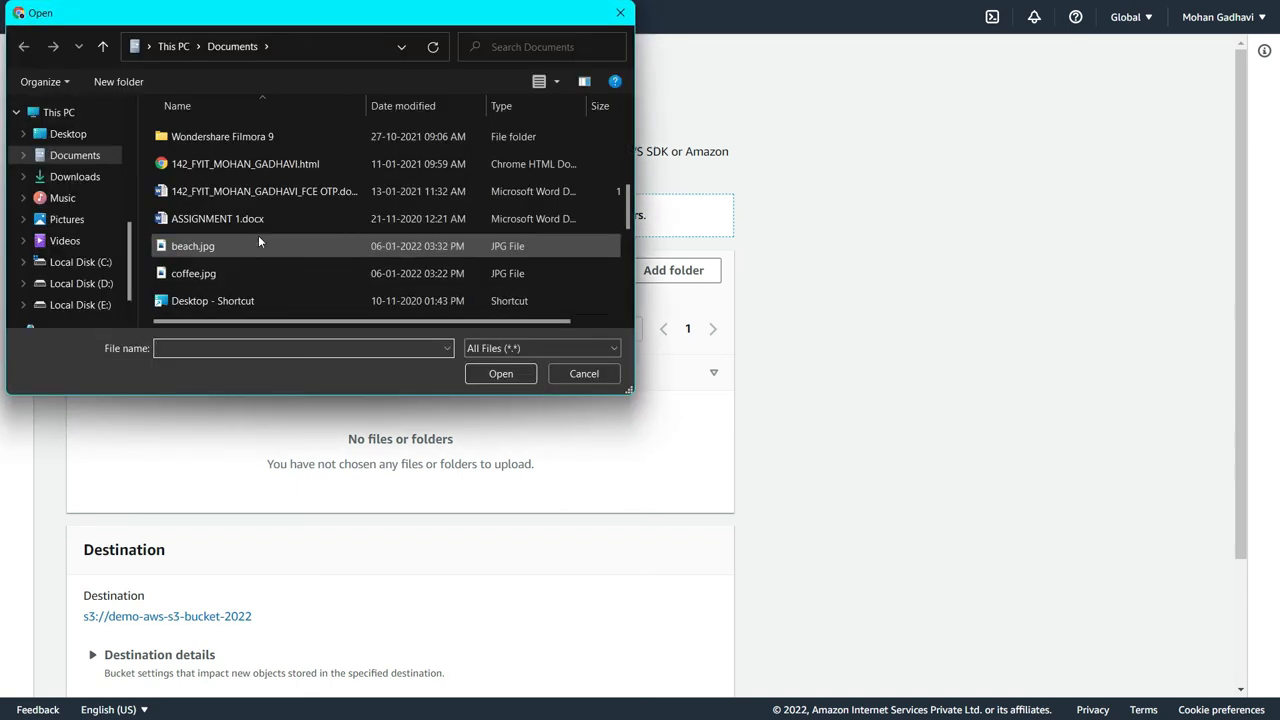
click(214, 276)
click(500, 373)
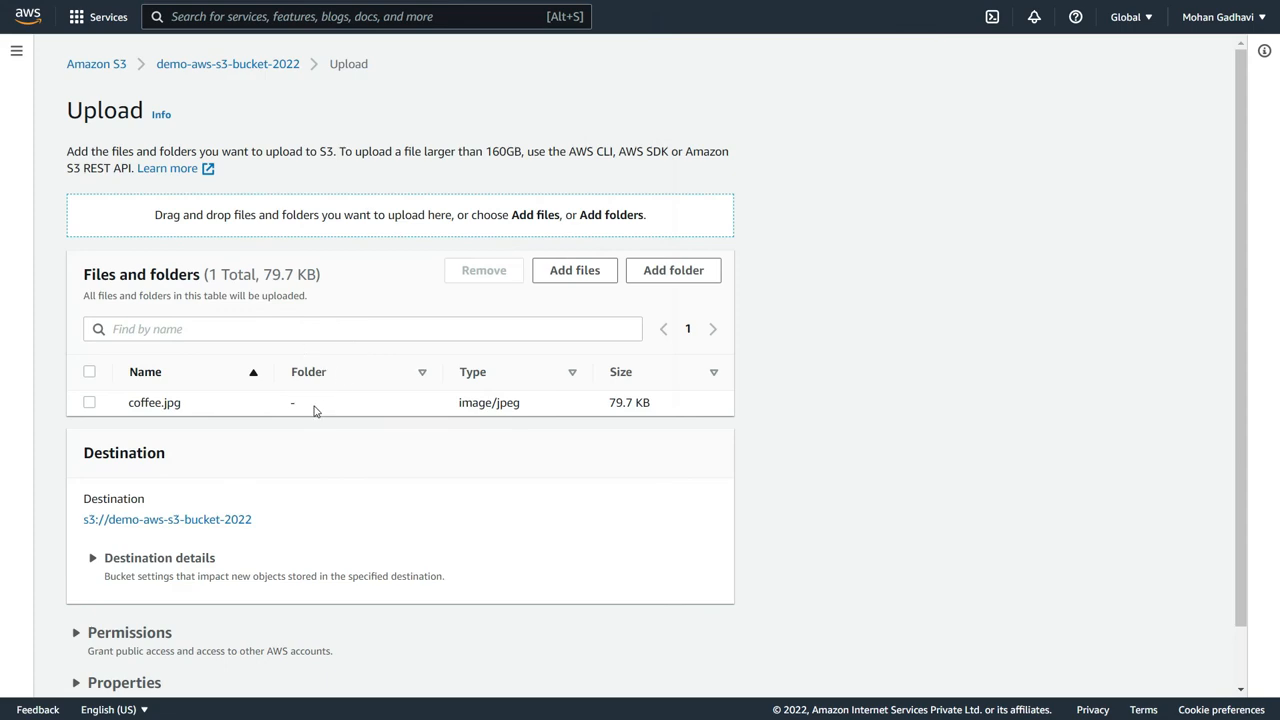
Choose to specify an encryption key for the coffee.jpg upload and override the default encryption bucket settings
scroll(294, 420, down, 1)
click(124, 616)
scroll(318, 511, down, 8)
scroll(320, 512, down, 3)
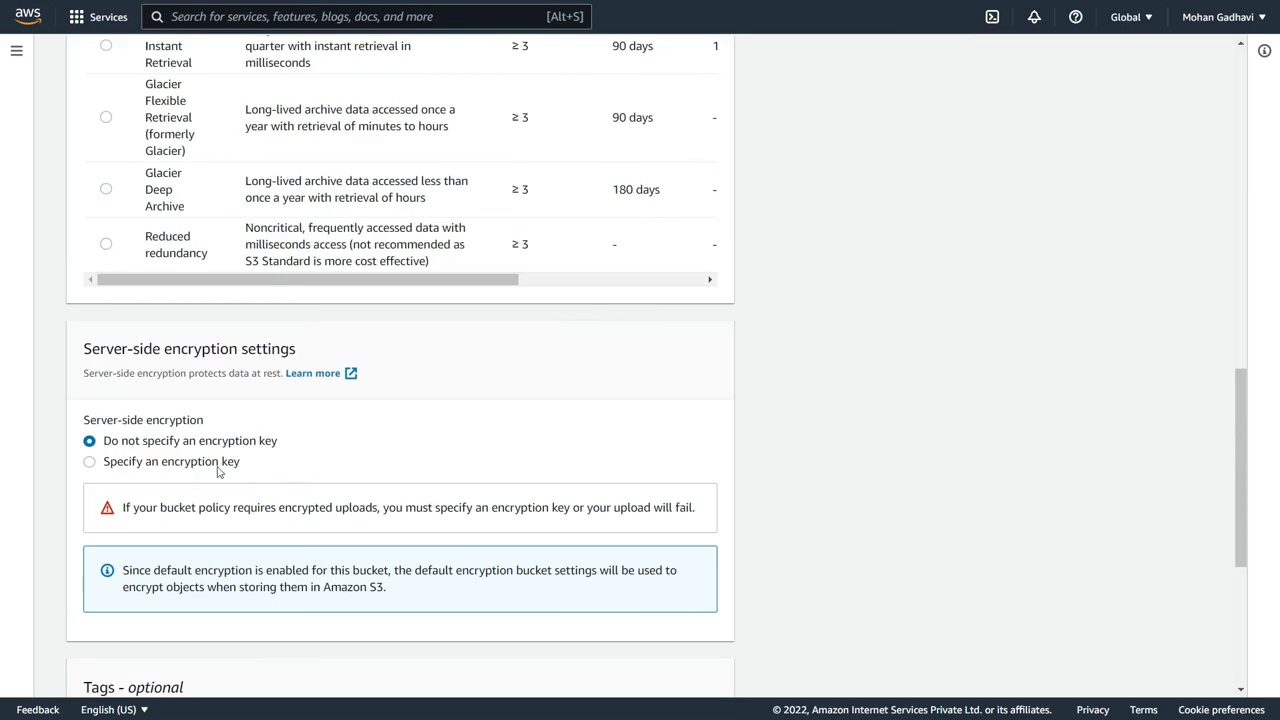
drag(138, 465, 134, 465)
click(89, 462)
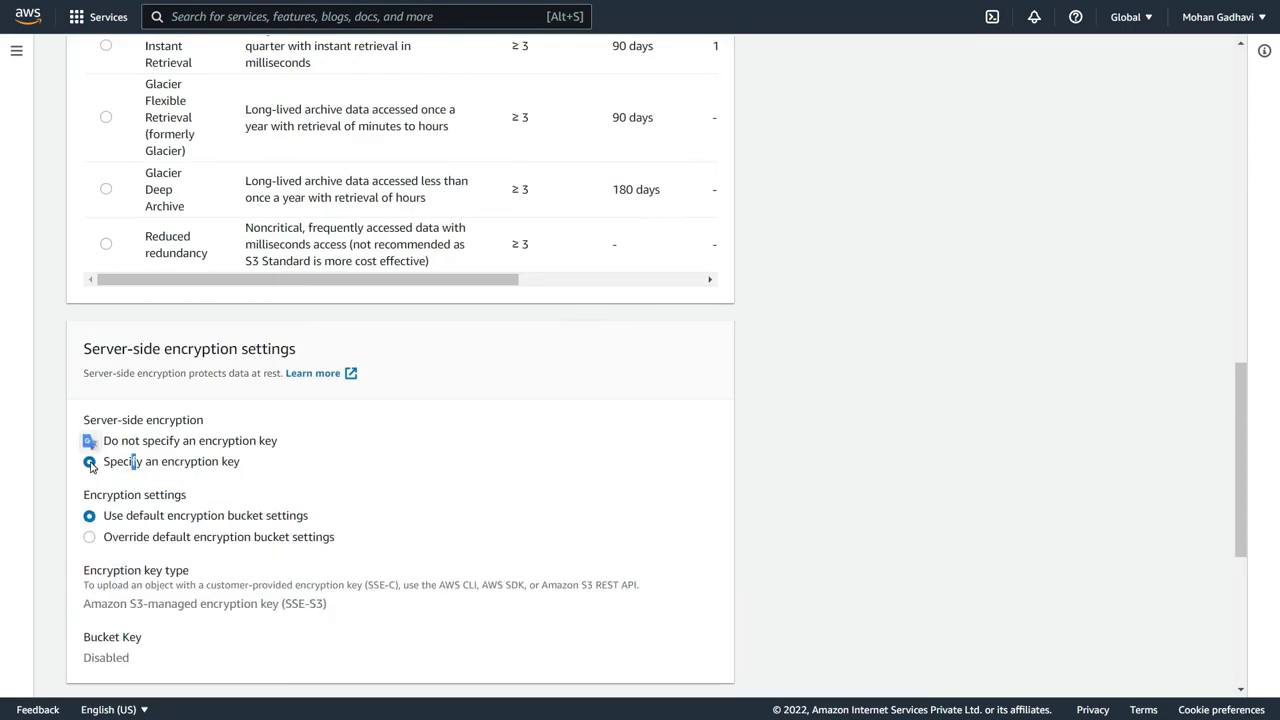
click(89, 537)
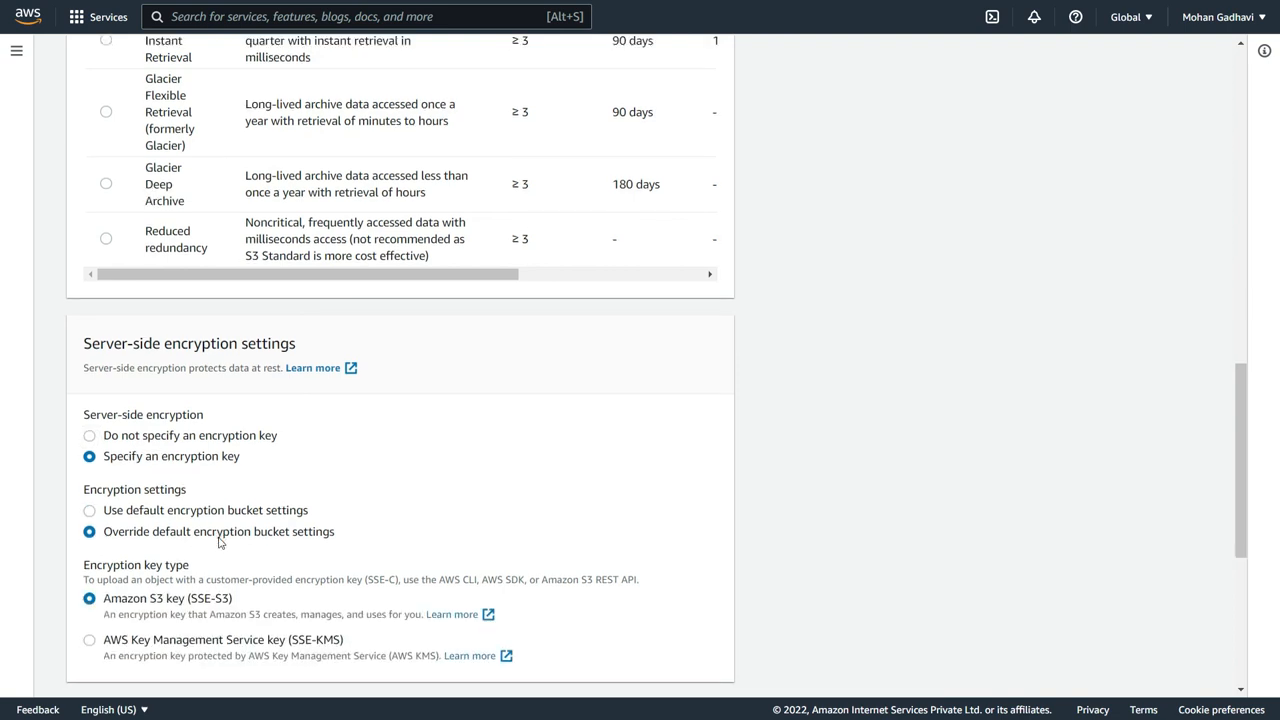
scroll(240, 456, down, 2)
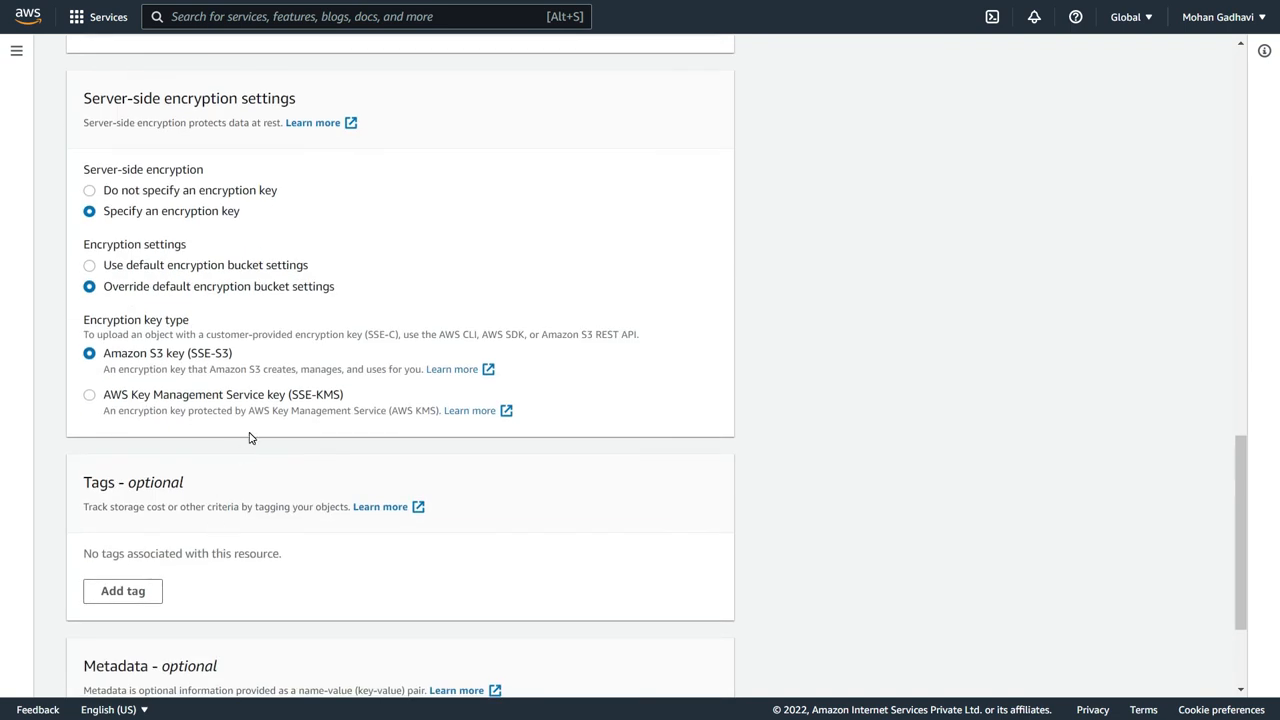